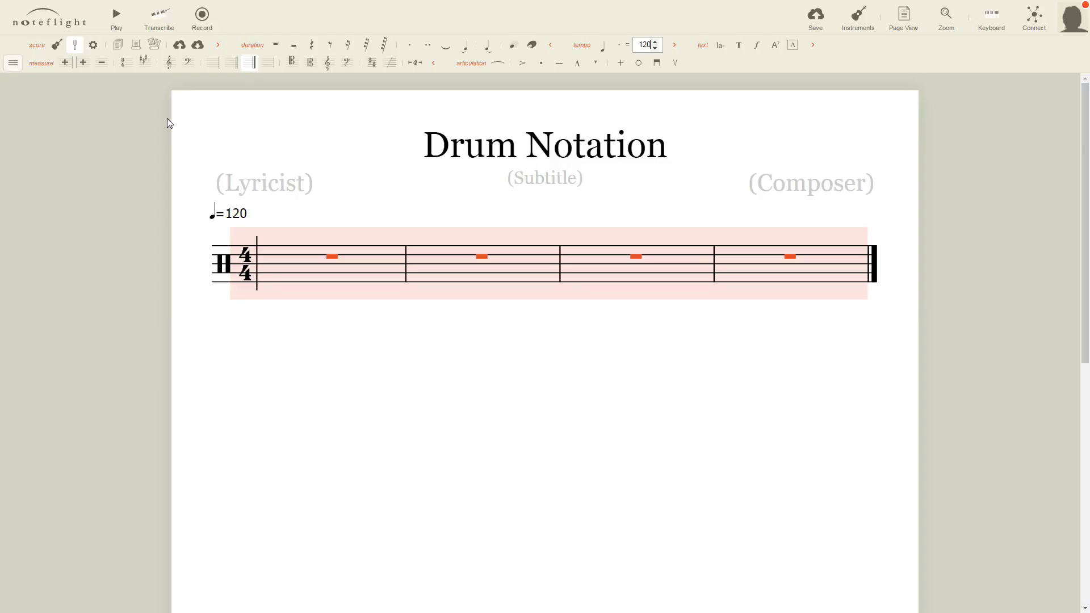
# Enter four quarter-note bass drum hits in the bottom space of measure 1, one on each beat.
pyautogui.click(291, 283)
pyautogui.click(290, 279)
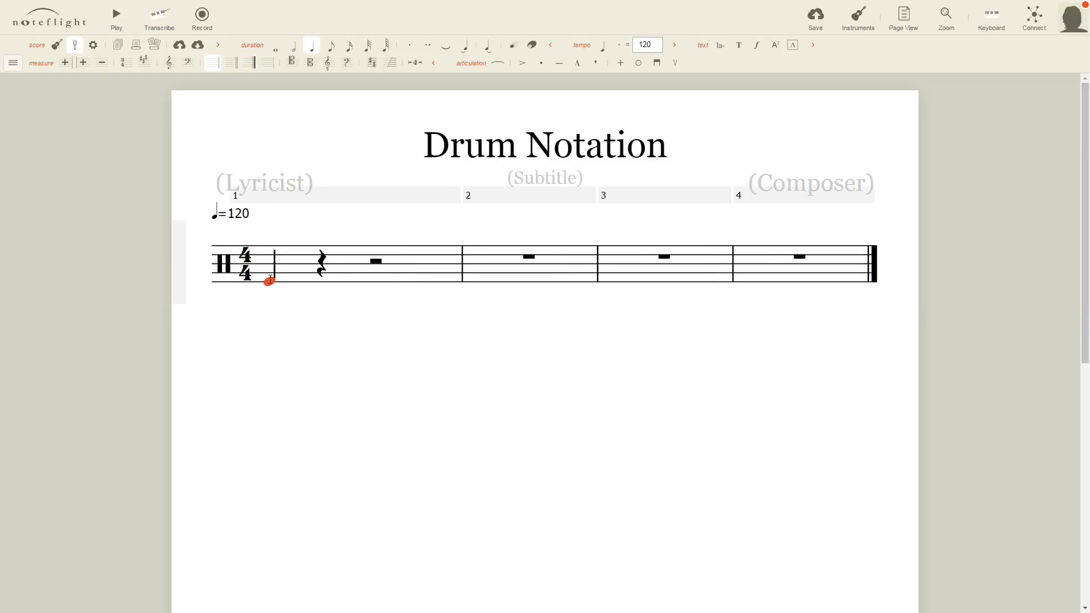
pyautogui.click(320, 277)
pyautogui.click(375, 277)
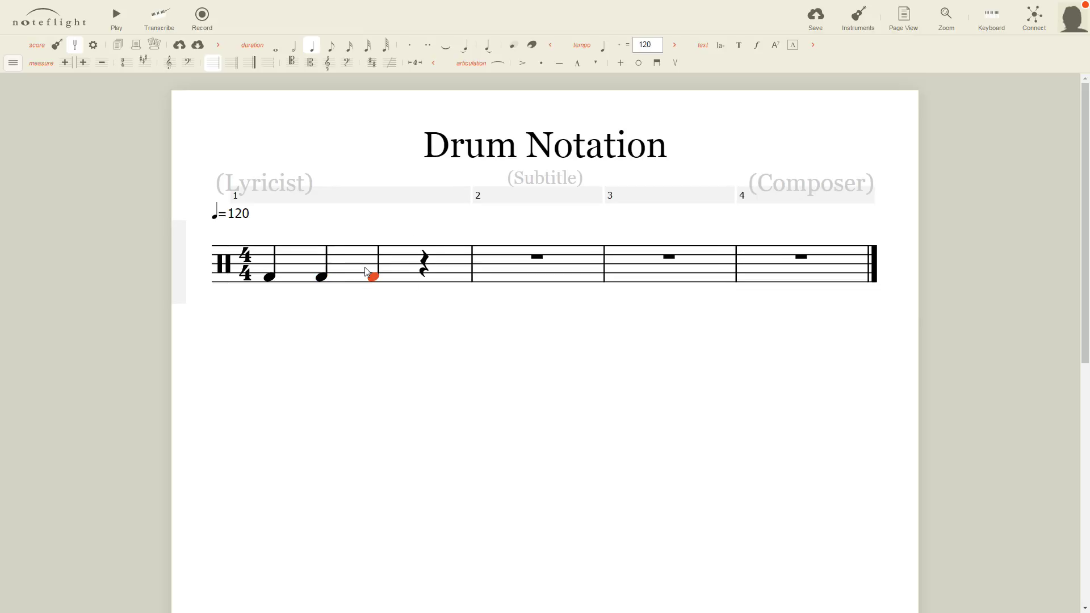
pyautogui.click(430, 277)
pyautogui.press('Escape')
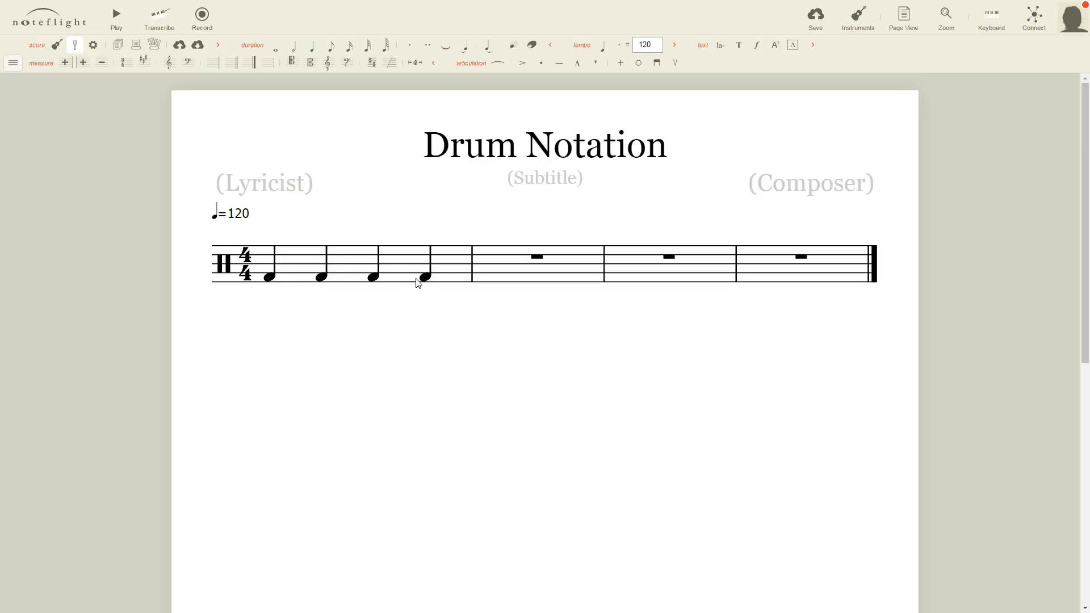
# Add eighth-note snare hits in the third space across beats 1 and 2 of measure 1, above the bass drum notes.
pyautogui.click(271, 278)
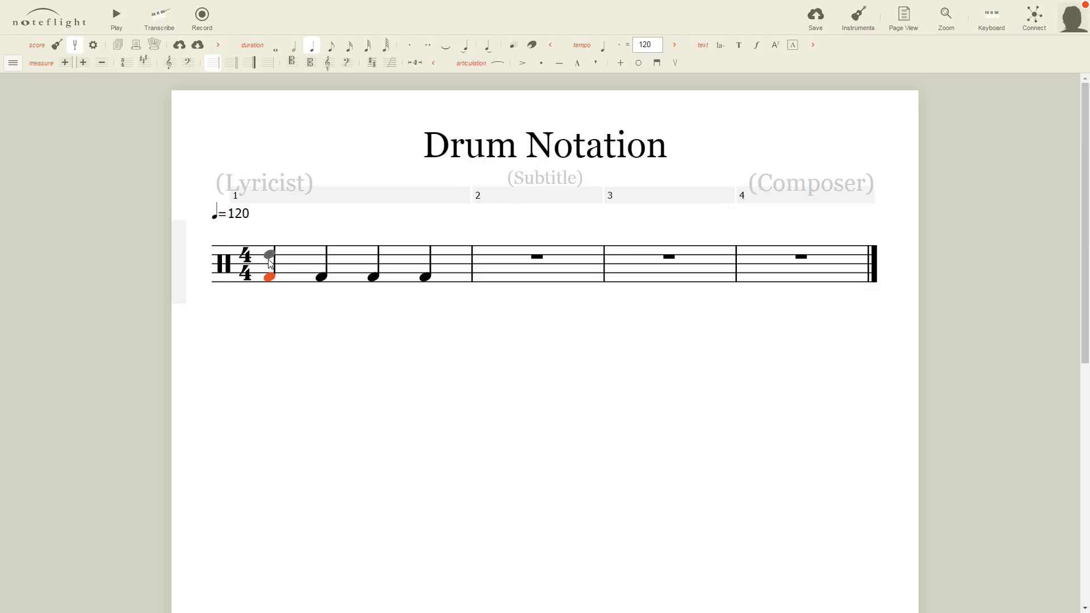
pyautogui.click(268, 259)
pyautogui.press('4')
pyautogui.click(318, 260)
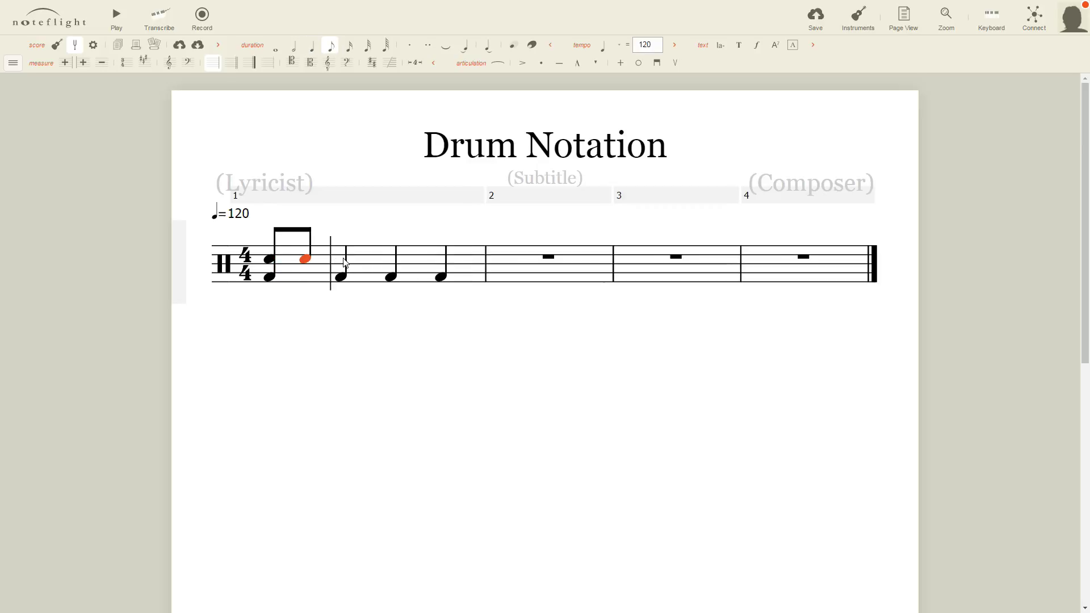
pyautogui.click(340, 259)
pyautogui.click(372, 259)
# Fill beats 3 and 4 of measure 1 with sixteenth-note snare hits in the third space and play back the score.
pyautogui.click(408, 276)
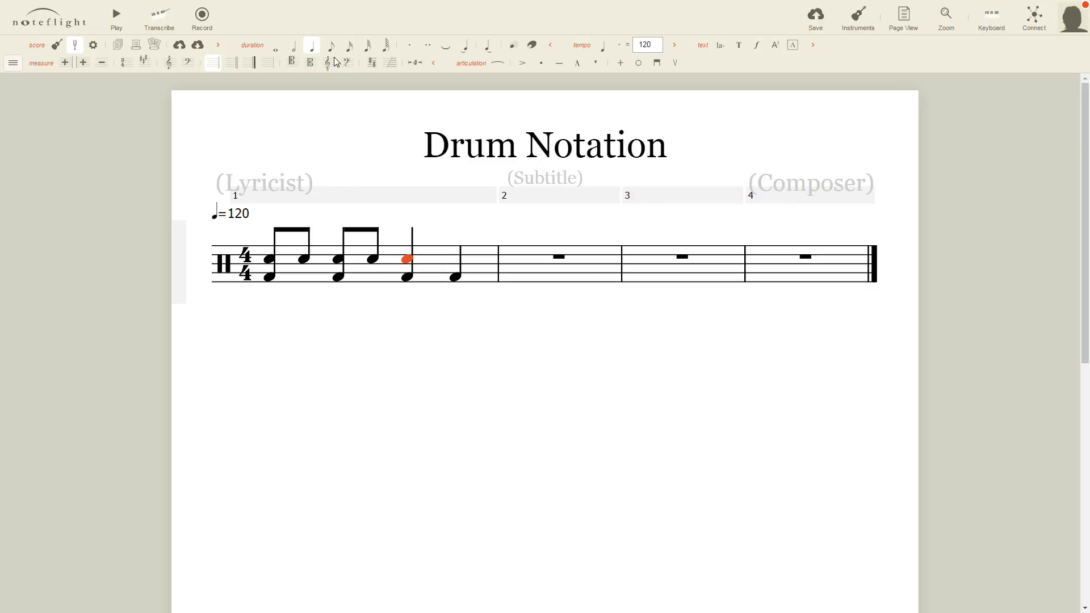
pyautogui.click(349, 45)
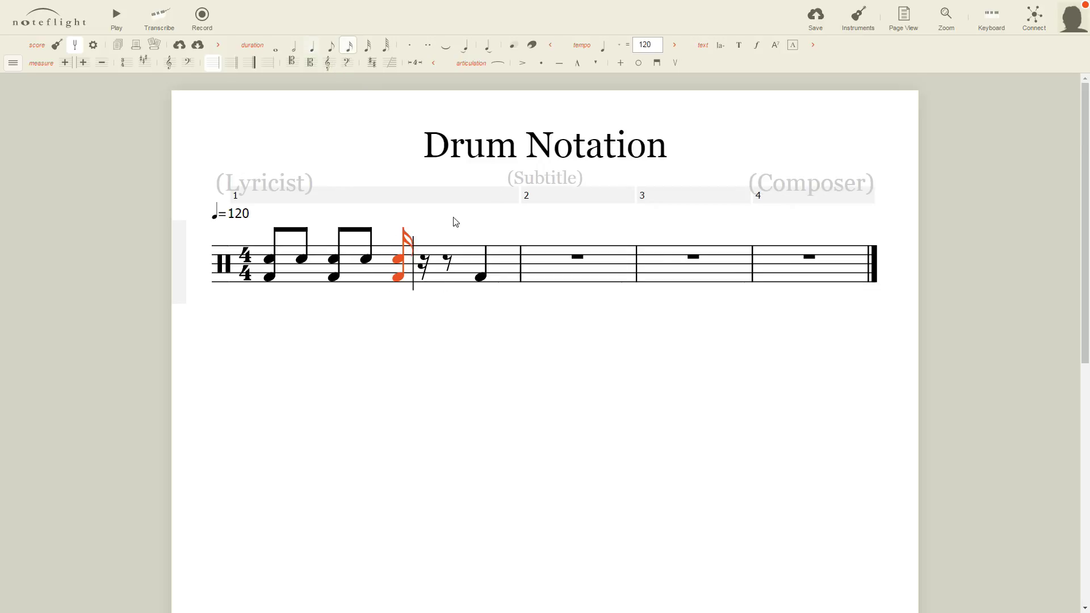
pyautogui.click(422, 259)
pyautogui.click(446, 259)
pyautogui.click(463, 259)
pyautogui.click(487, 259)
pyautogui.click(501, 259)
pyautogui.click(521, 260)
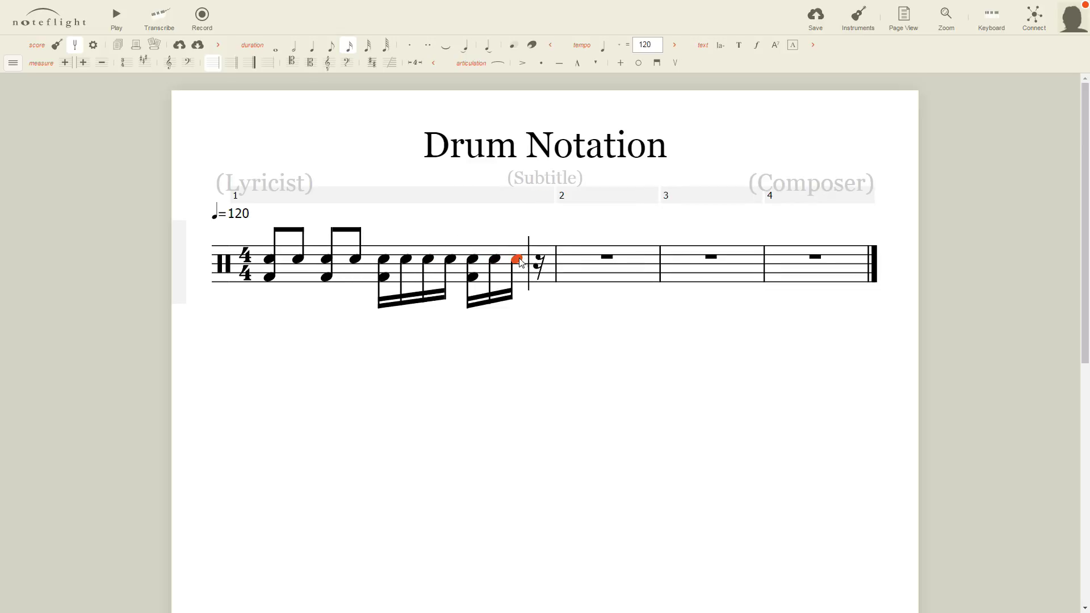
pyautogui.click(538, 261)
pyautogui.click(286, 151)
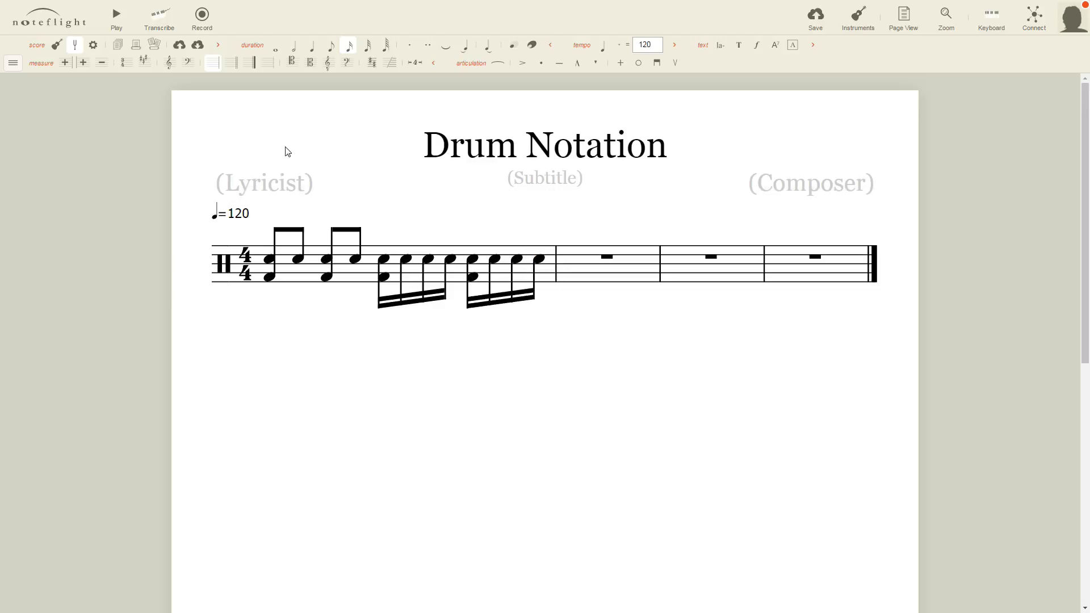
pyautogui.click(117, 17)
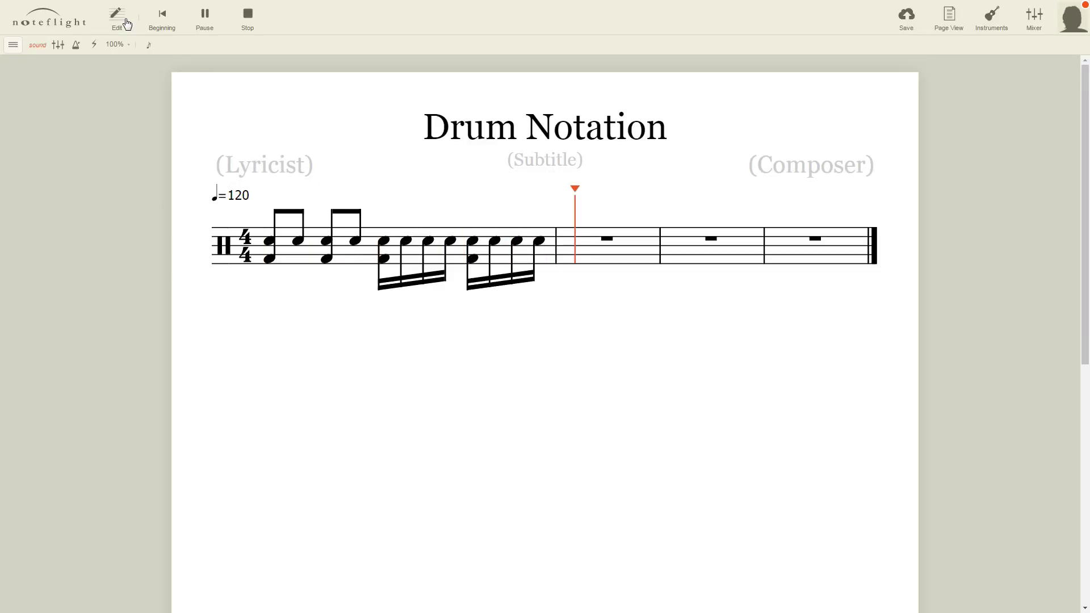
# Return to editing and copy the drum pattern from measure 1 into measure 2.
pyautogui.click(291, 262)
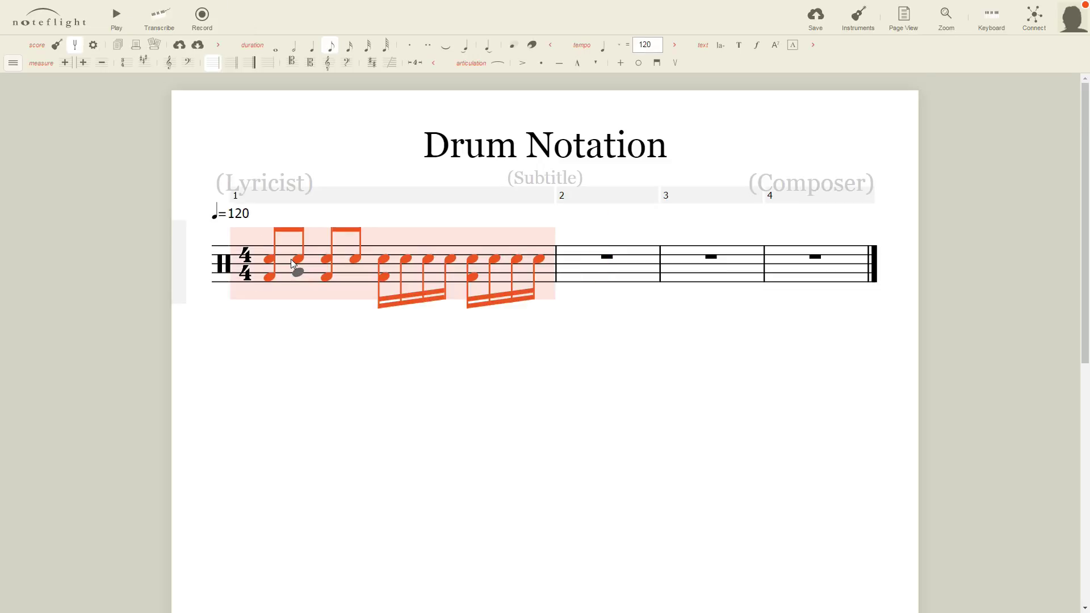
pyautogui.press('Escape')
pyautogui.click(574, 265)
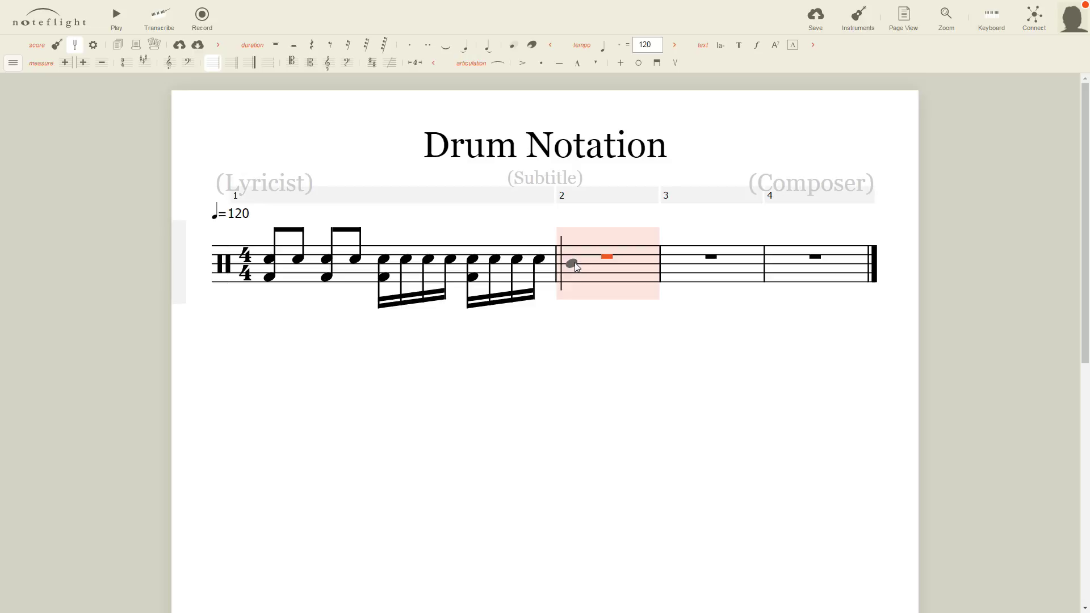
pyautogui.hotkey('ctrl', 'v')
pyautogui.press('Escape')
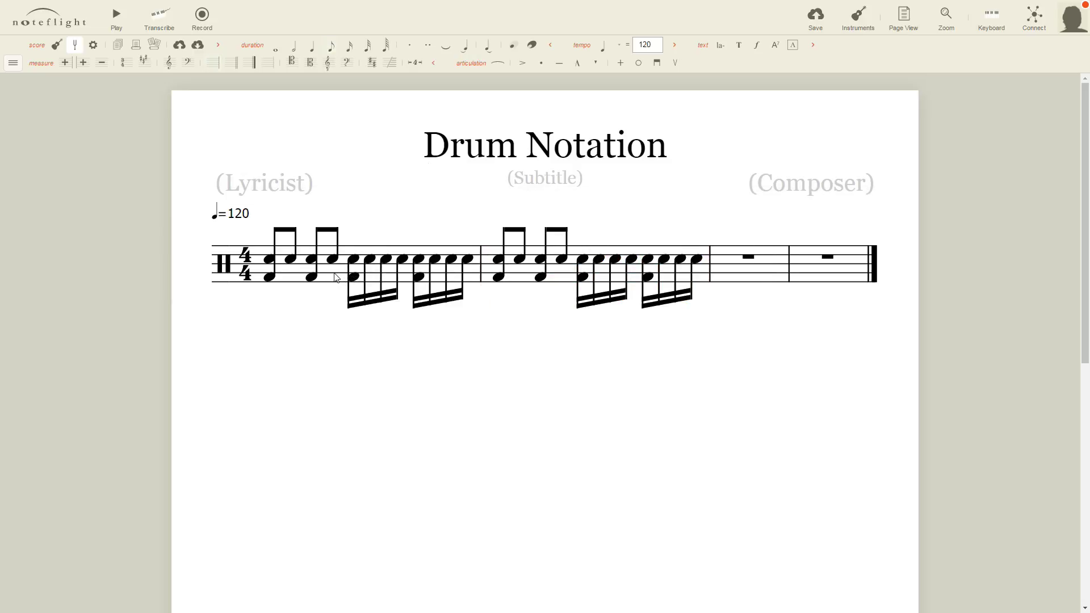
# Copy measures 1 and 2 into measures 3 and 4, play back the score, and return to editing.
pyautogui.moveTo(335, 277); pyautogui.dragTo(500, 265)
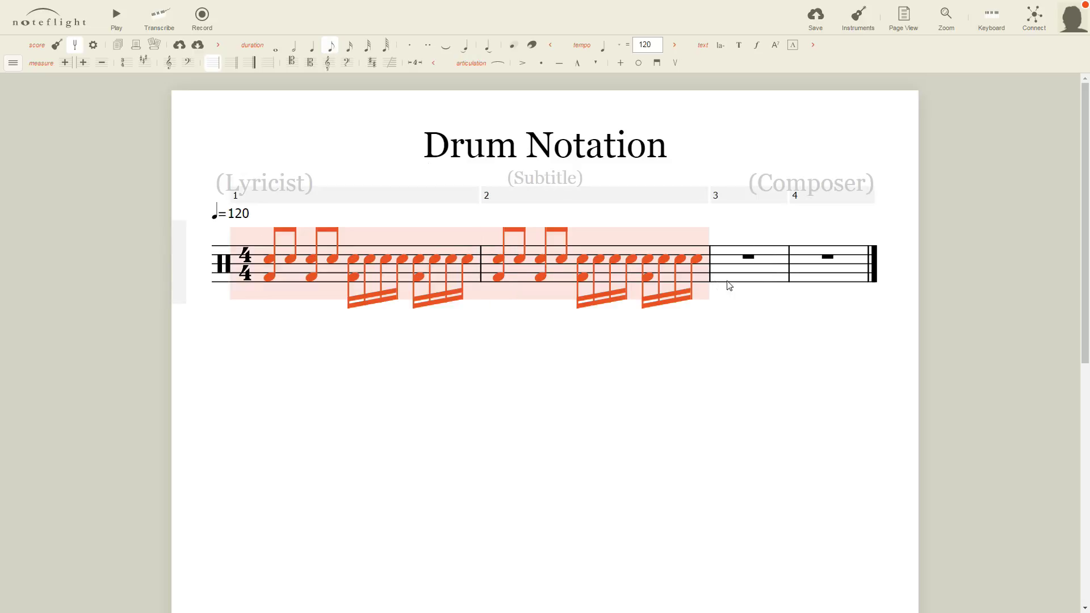
pyautogui.click(764, 279)
pyautogui.press('Delete')
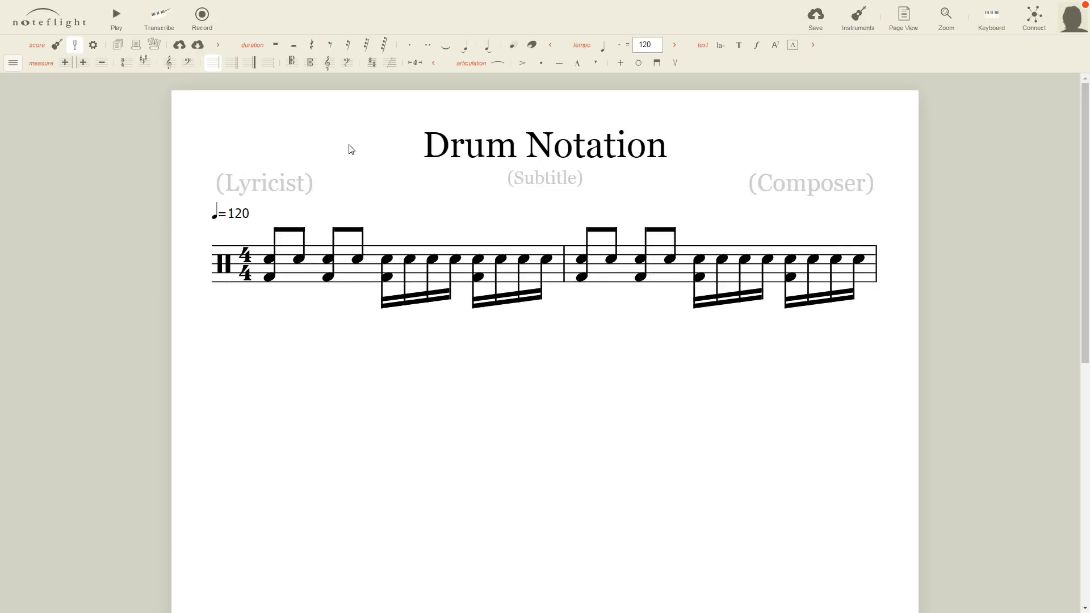
pyautogui.hotkey('ctrl', 'z')
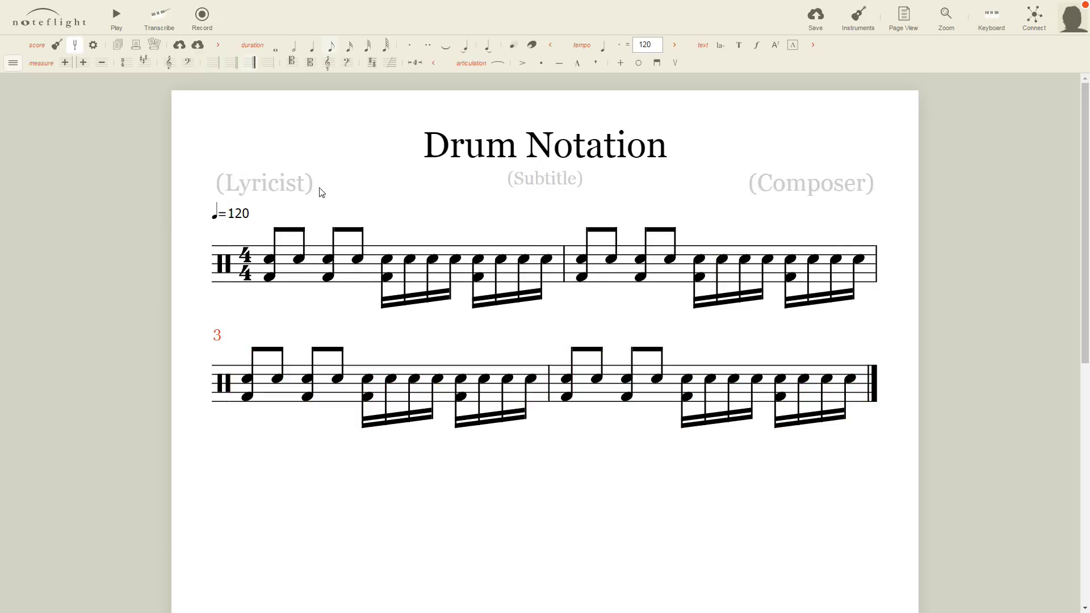
pyautogui.click(117, 17)
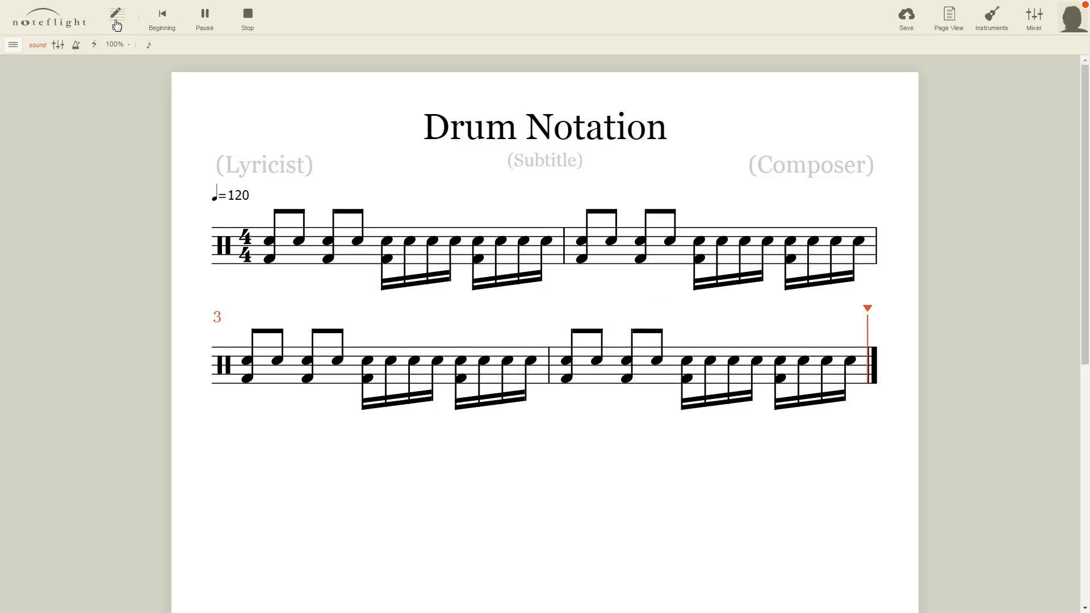
pyautogui.click(116, 25)
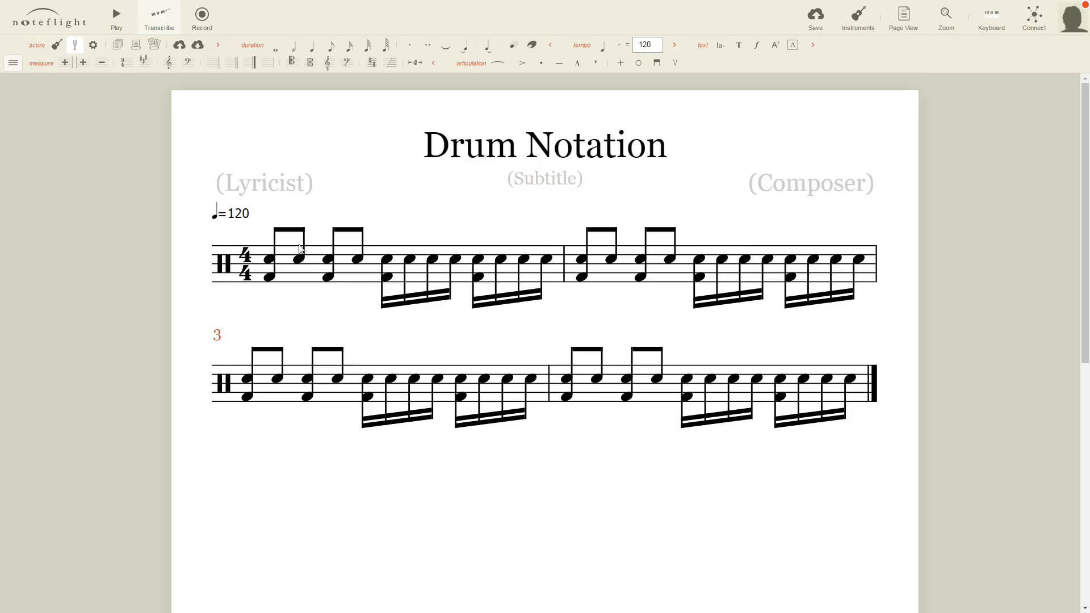
# Clear the notes from all four measures.
pyautogui.moveTo(329, 297); pyautogui.dragTo(586, 370)
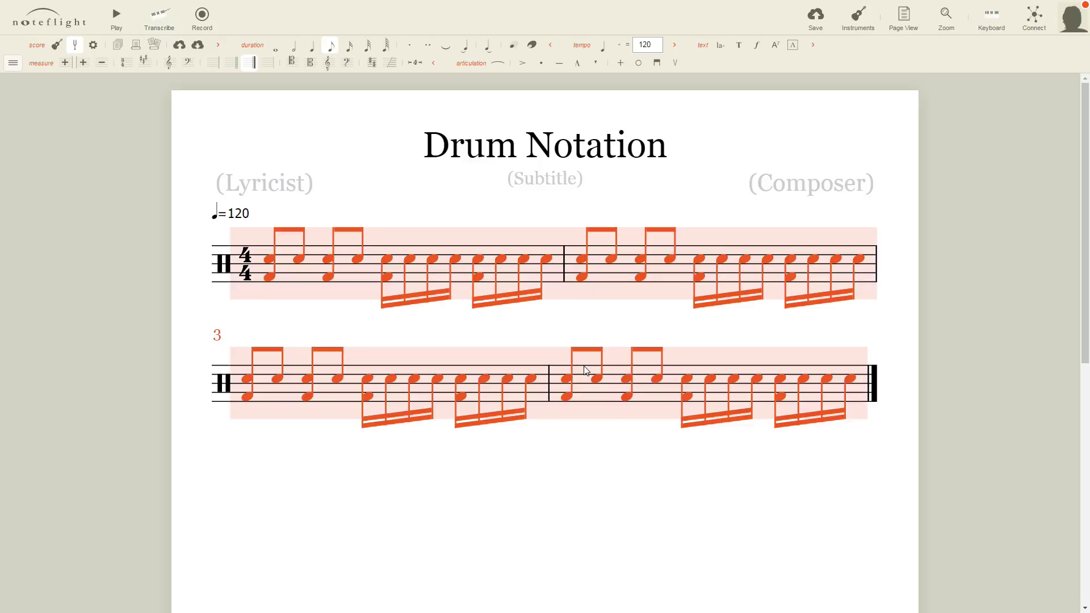
pyautogui.press('Delete')
pyautogui.press('Escape')
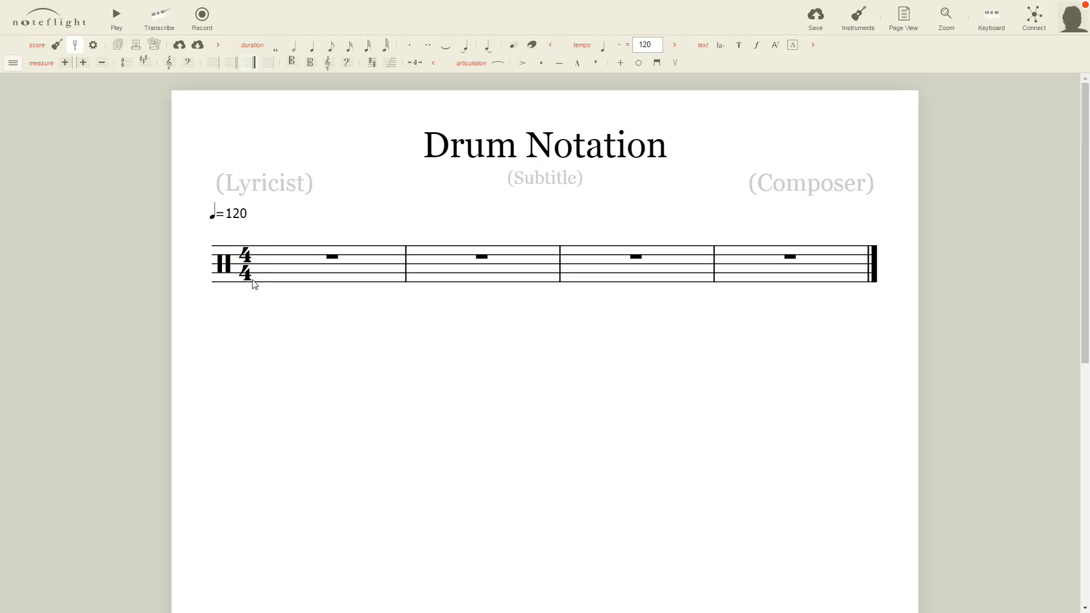
# Enter a quarter-note bass drum hit in the bottom space on each of the four beats of measure 1.
pyautogui.click(269, 278)
pyautogui.click(269, 277)
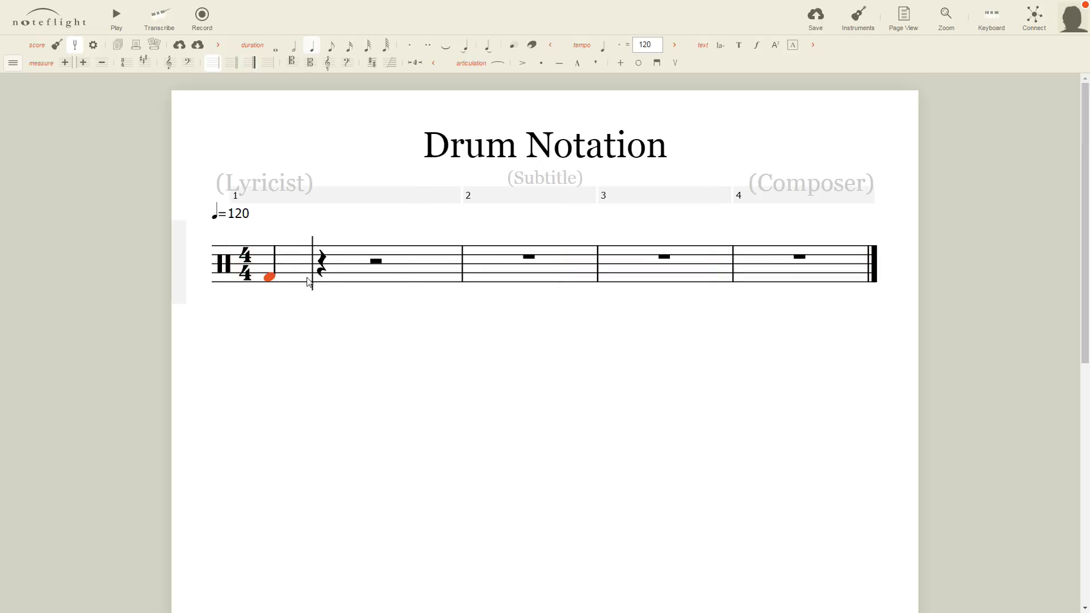
pyautogui.click(322, 277)
pyautogui.click(376, 278)
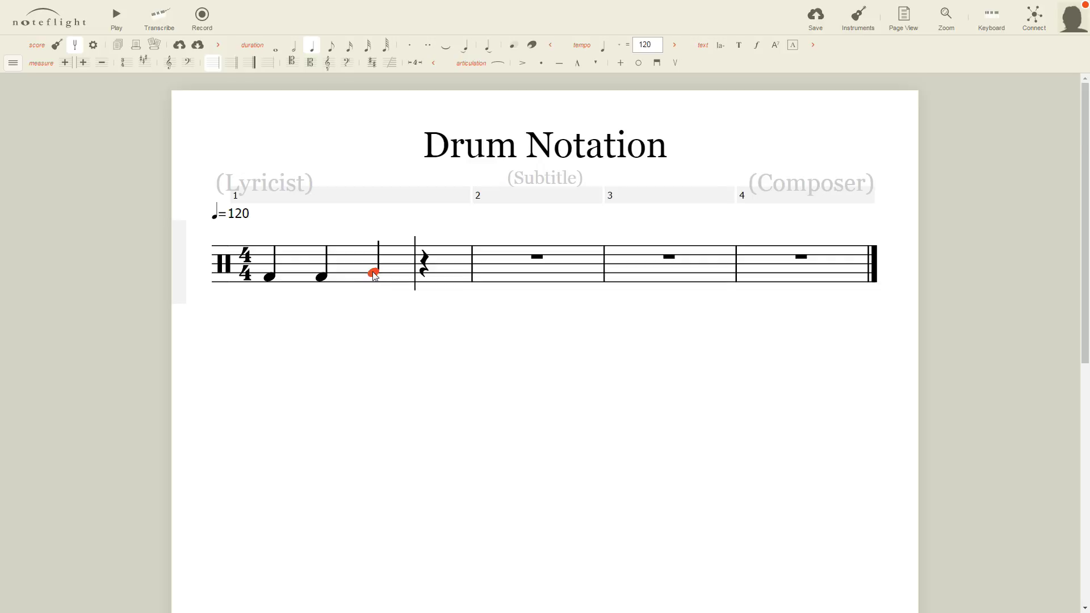
pyautogui.click(426, 277)
pyautogui.click(328, 138)
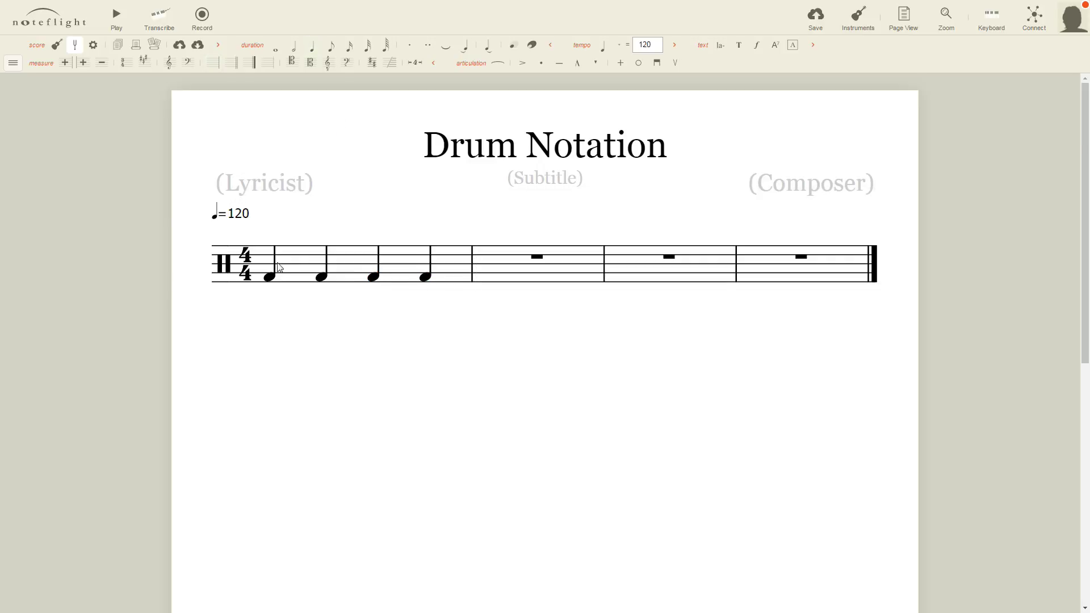
# Add snare hits in the third space on beat 1 of measure 1 as two sixteenth notes followed by an eighth note.
pyautogui.click(278, 280)
pyautogui.click(269, 259)
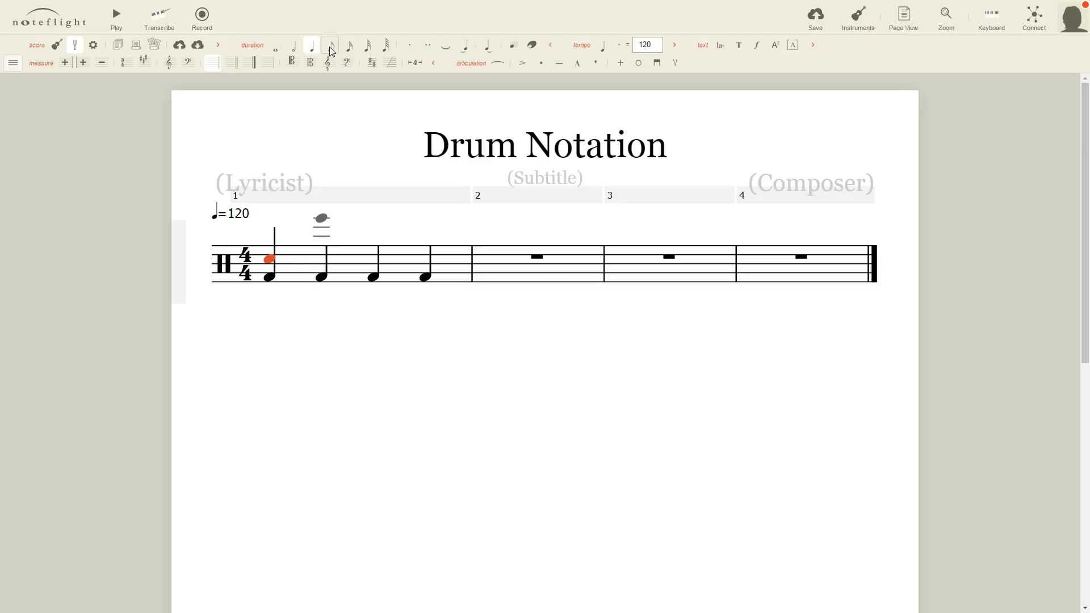
pyautogui.click(348, 45)
pyautogui.click(296, 259)
pyautogui.click(321, 259)
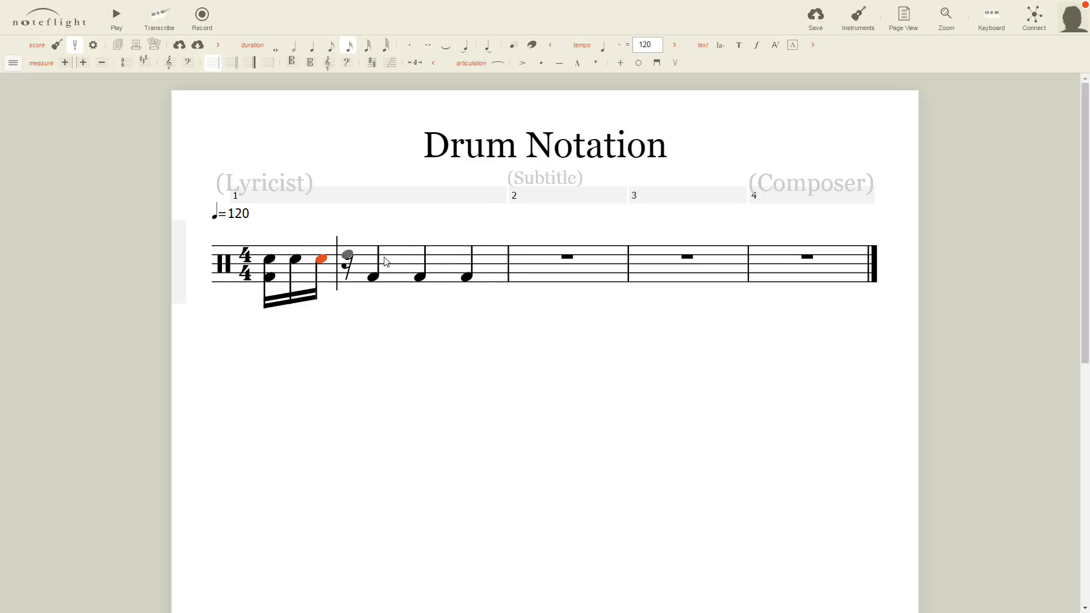
pyautogui.click(330, 46)
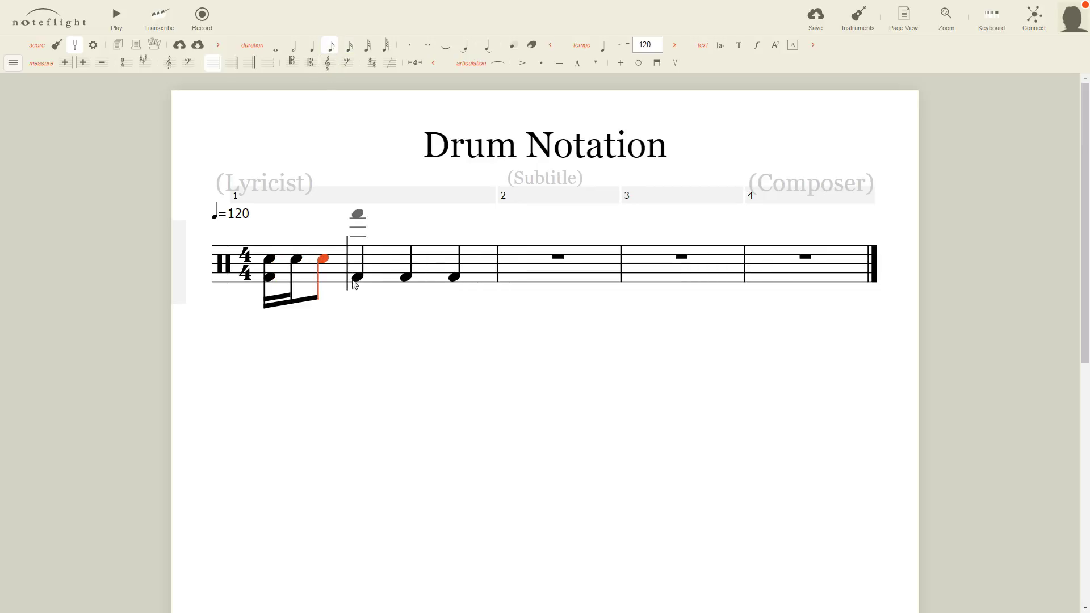
# Add the same two-sixteenths-and-eighth snare rhythm in the third space on beat 2 of measure 1.
pyautogui.click(358, 260)
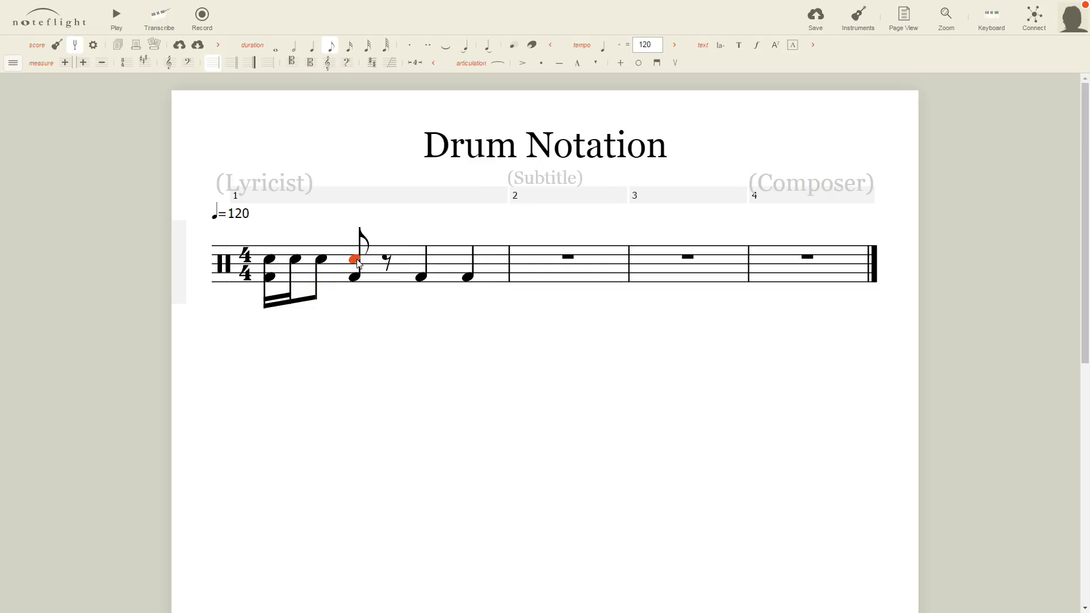
pyautogui.click(350, 46)
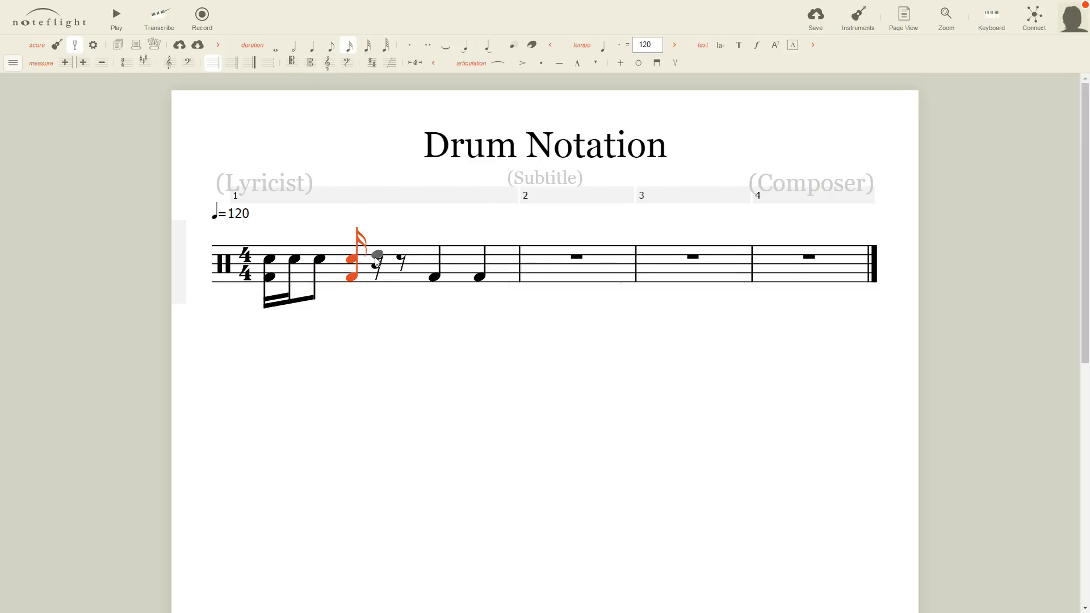
pyautogui.click(376, 260)
pyautogui.click(401, 260)
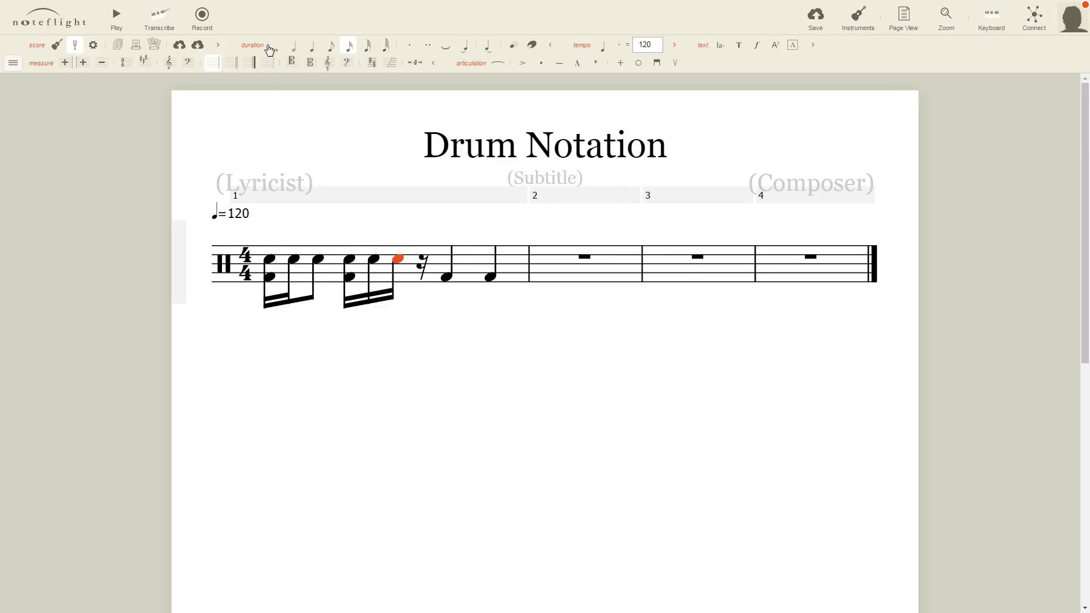
pyautogui.click(330, 48)
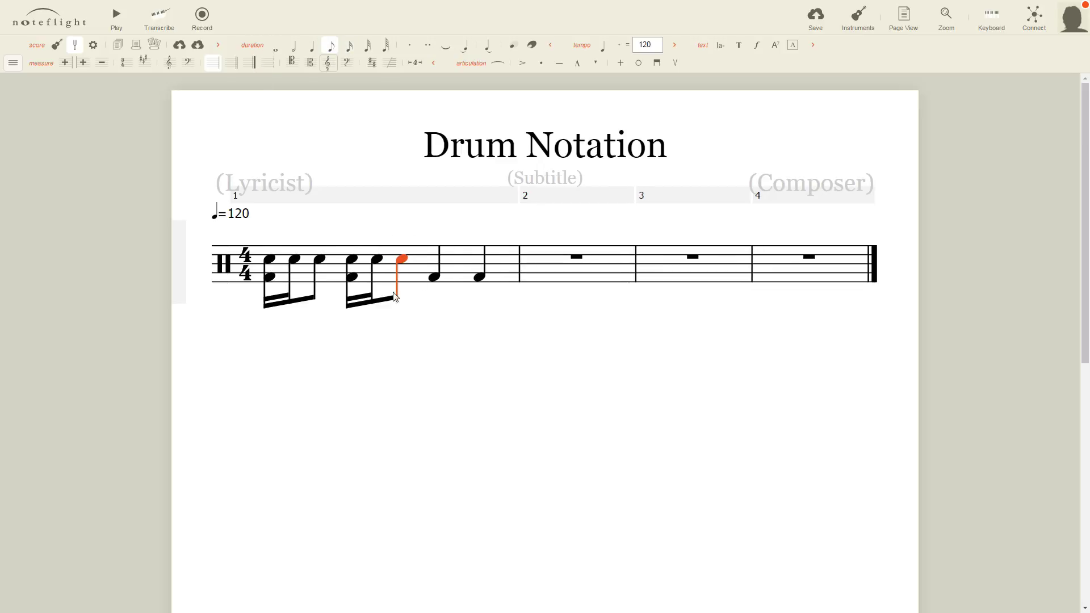
# Add two sixteenth-note snare hits and an eighth-note snare hit in the third space on beat 3 of measure 1.
pyautogui.click(435, 260)
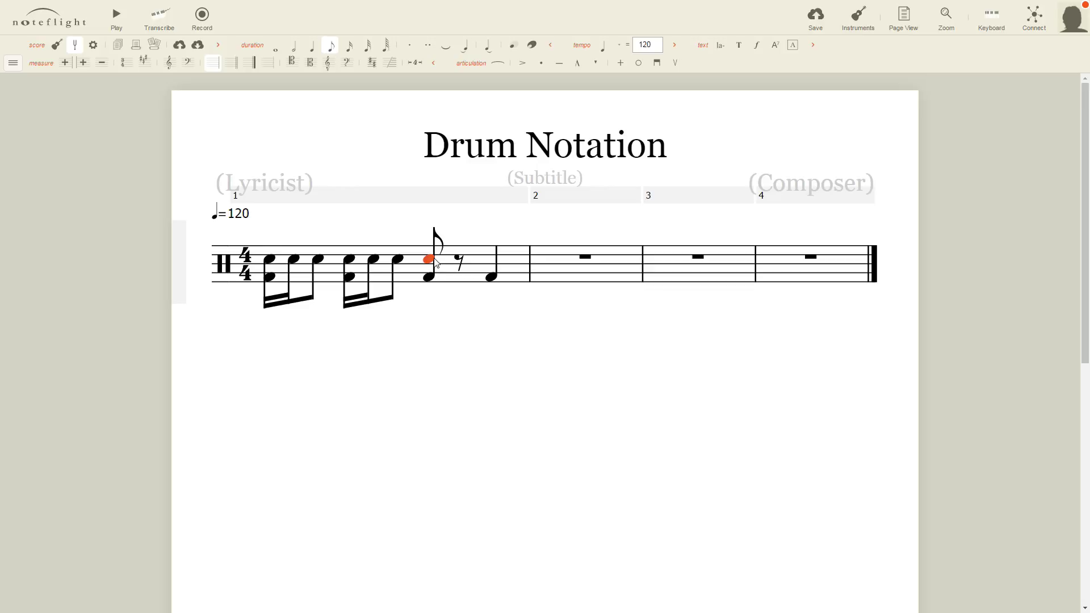
pyautogui.click(348, 46)
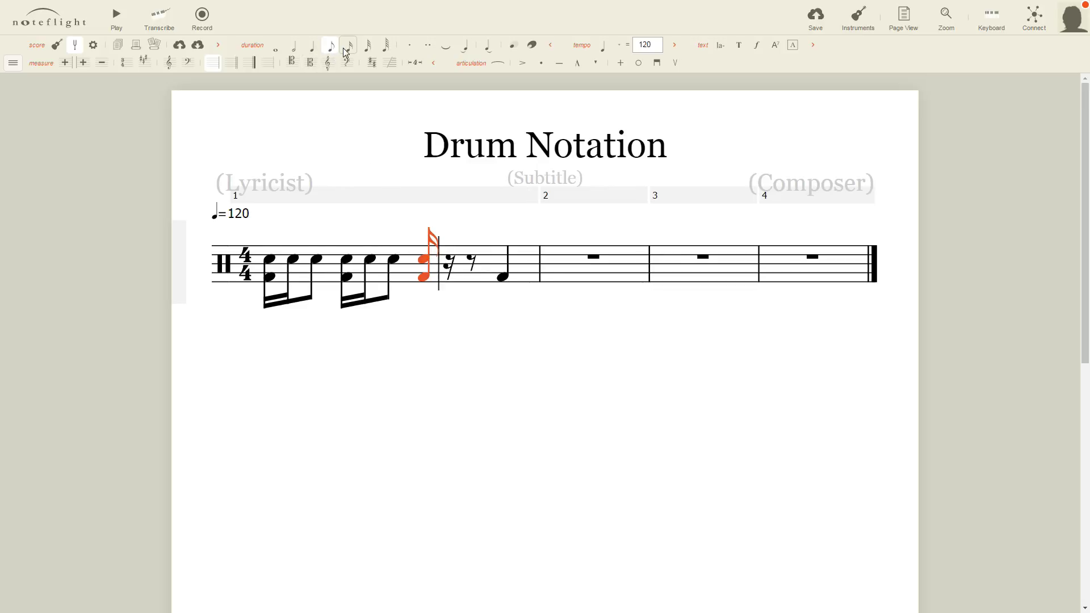
pyautogui.click(449, 262)
pyautogui.click(469, 260)
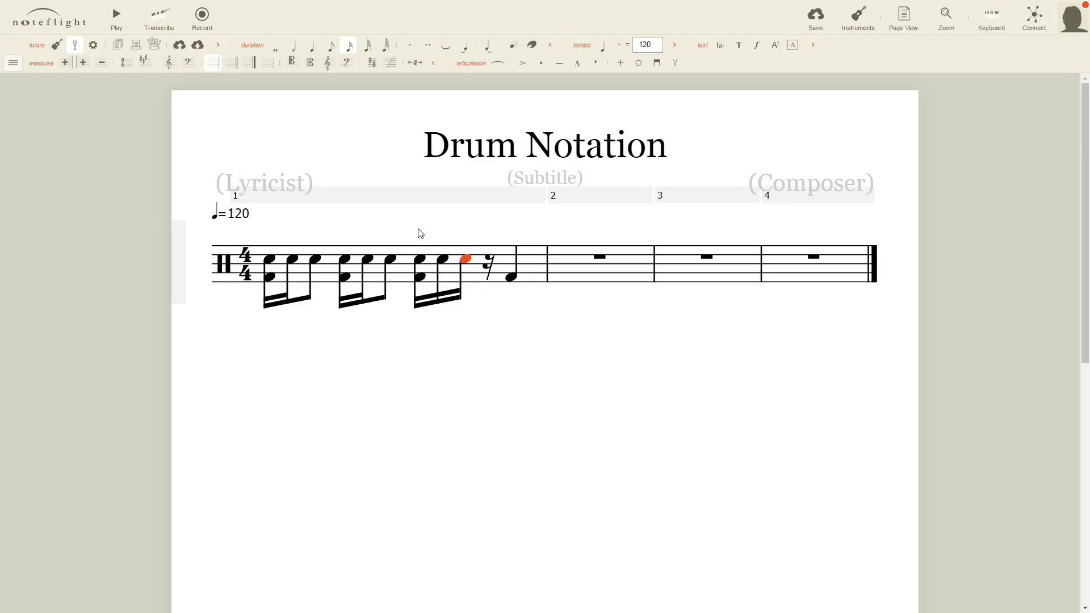
pyautogui.click(332, 51)
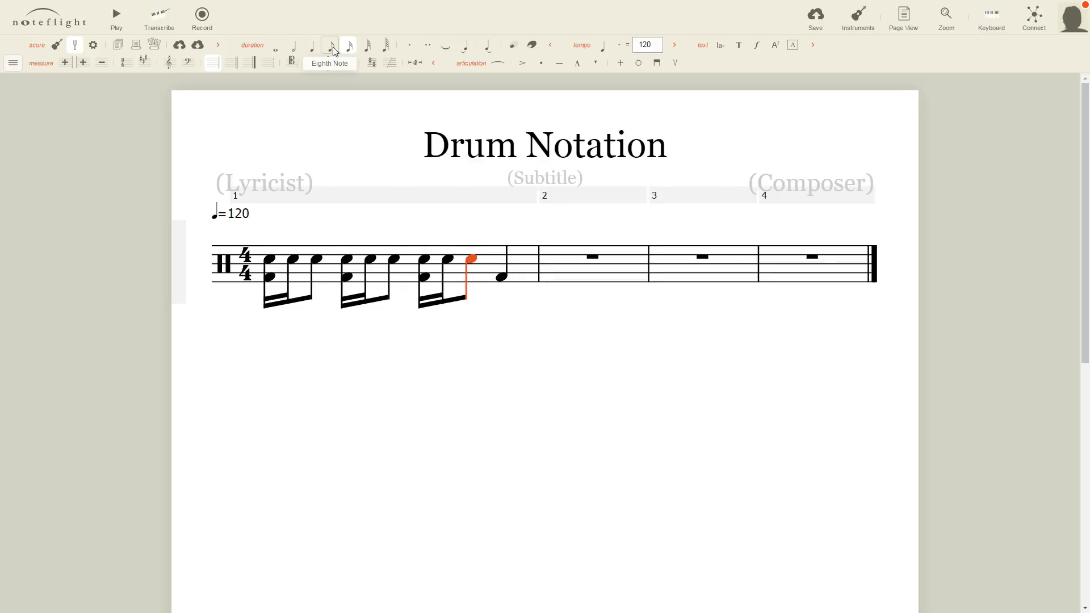
# Add two sixteenth-note snare hits and an eighth-note snare hit in the third space on beat 4 of measure 1.
pyautogui.click(504, 259)
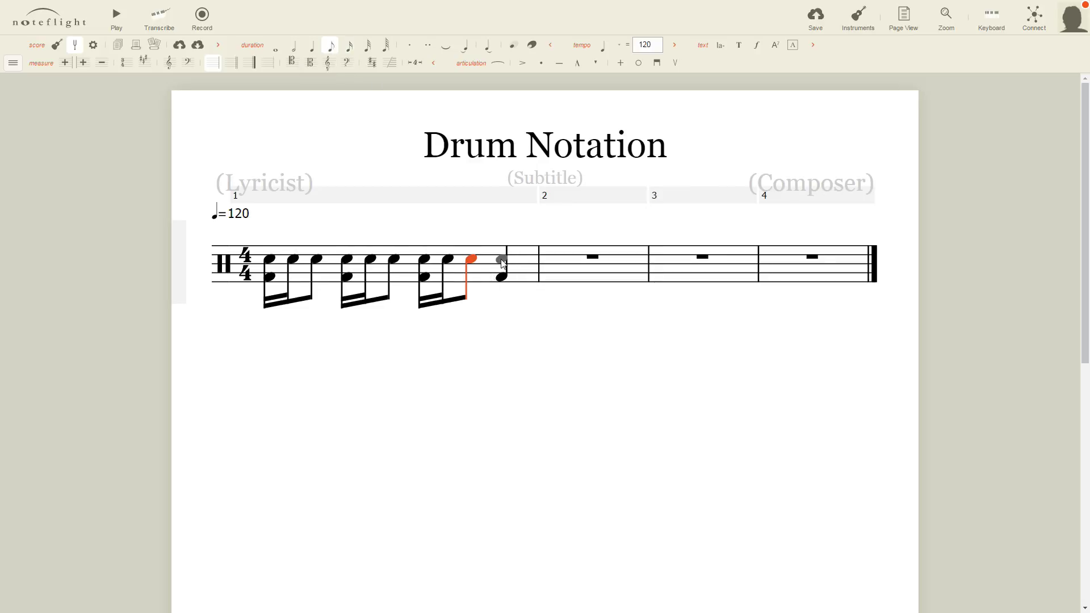
pyautogui.click(347, 50)
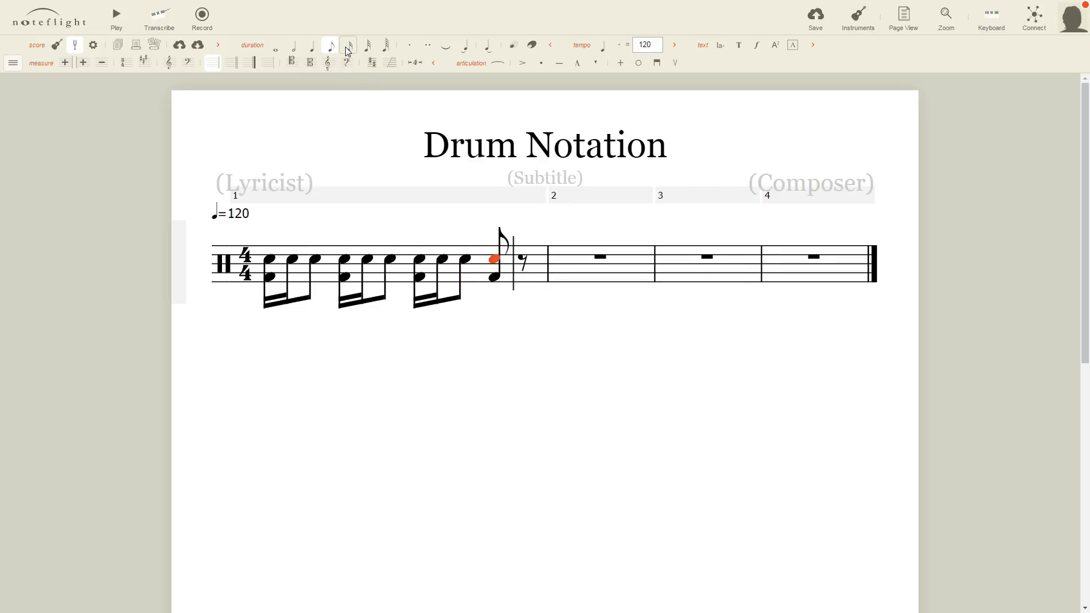
pyautogui.press('Escape')
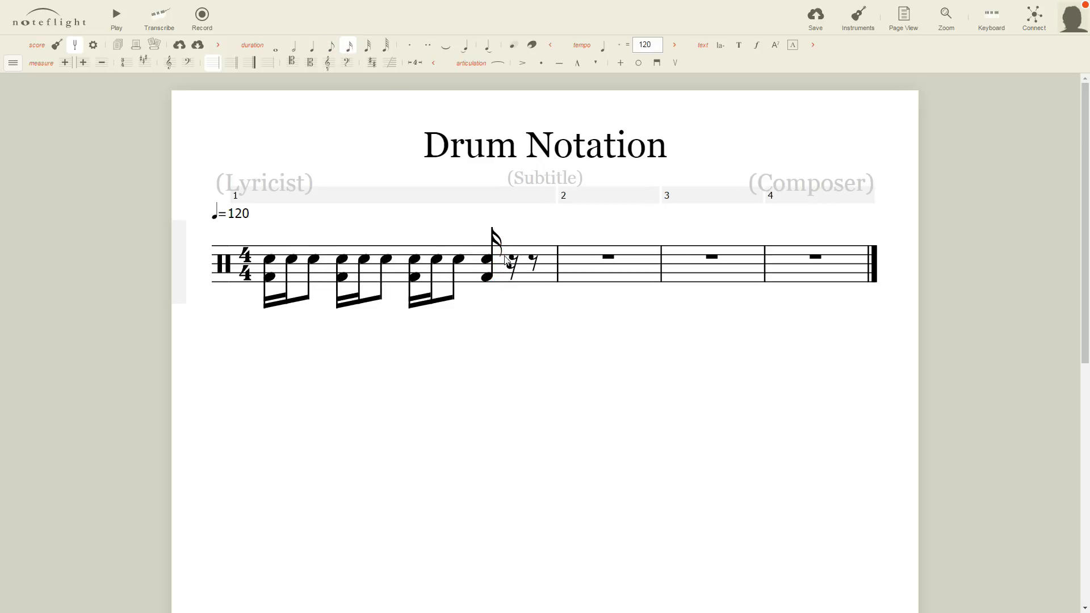
pyautogui.click(510, 258)
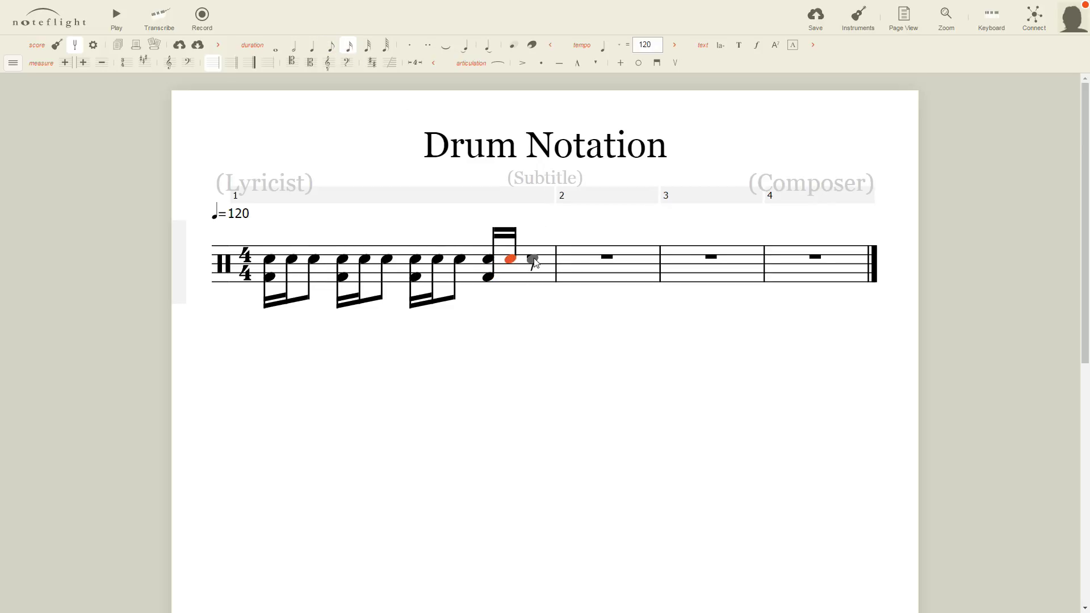
pyautogui.click(534, 261)
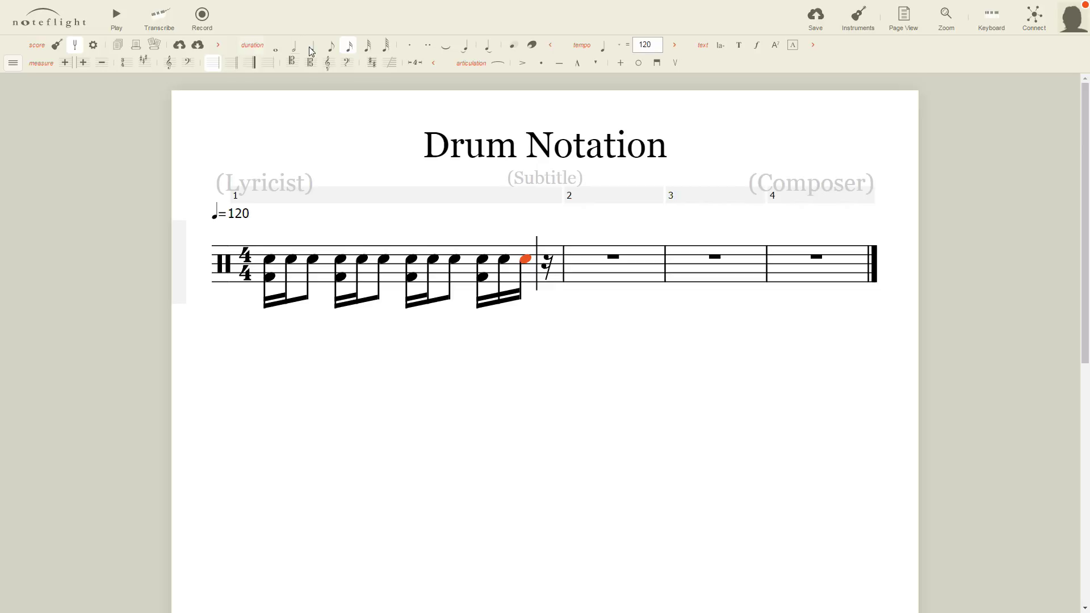
pyautogui.click(331, 47)
pyautogui.press('Escape')
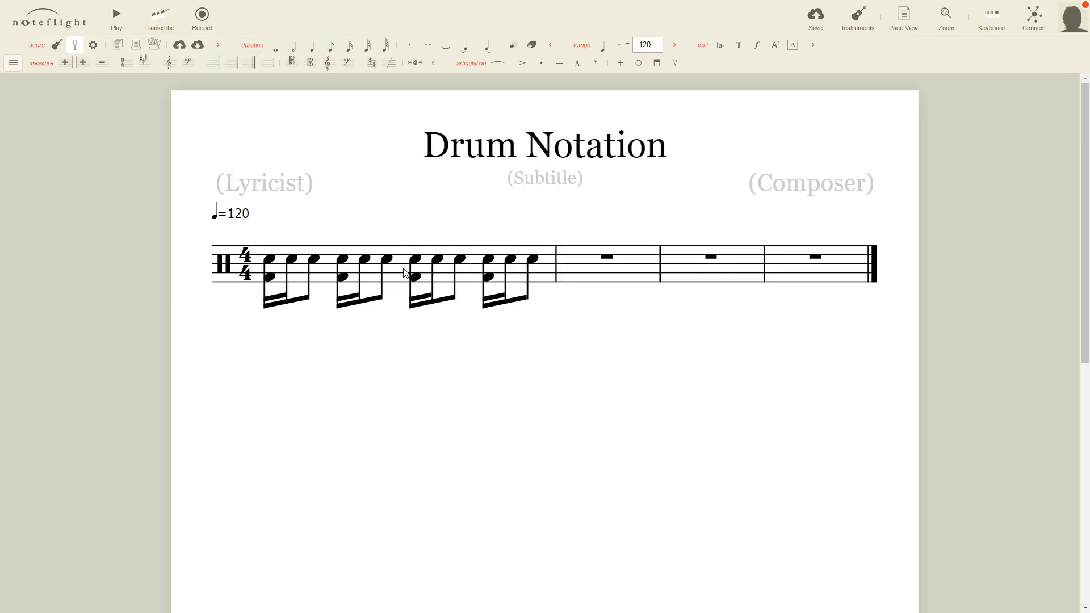
# Copy the full measure 1 pattern into measure 2 and play the score back.
pyautogui.click(404, 272)
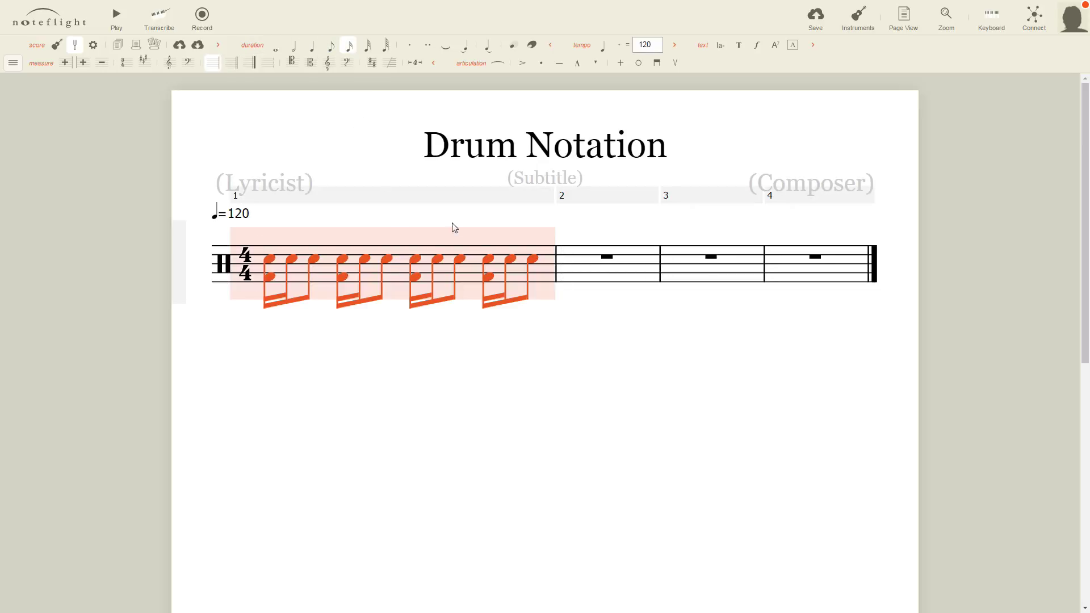
pyautogui.press('Escape')
pyautogui.click(565, 266)
pyautogui.hotkey('ctrl', 'v')
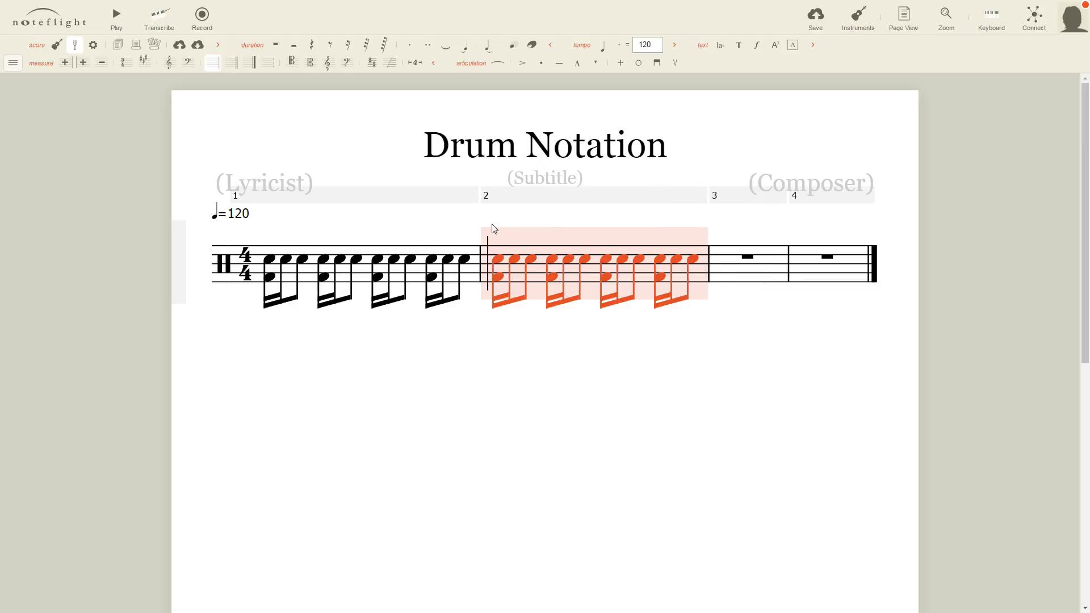
pyautogui.press('Escape')
pyautogui.click(116, 17)
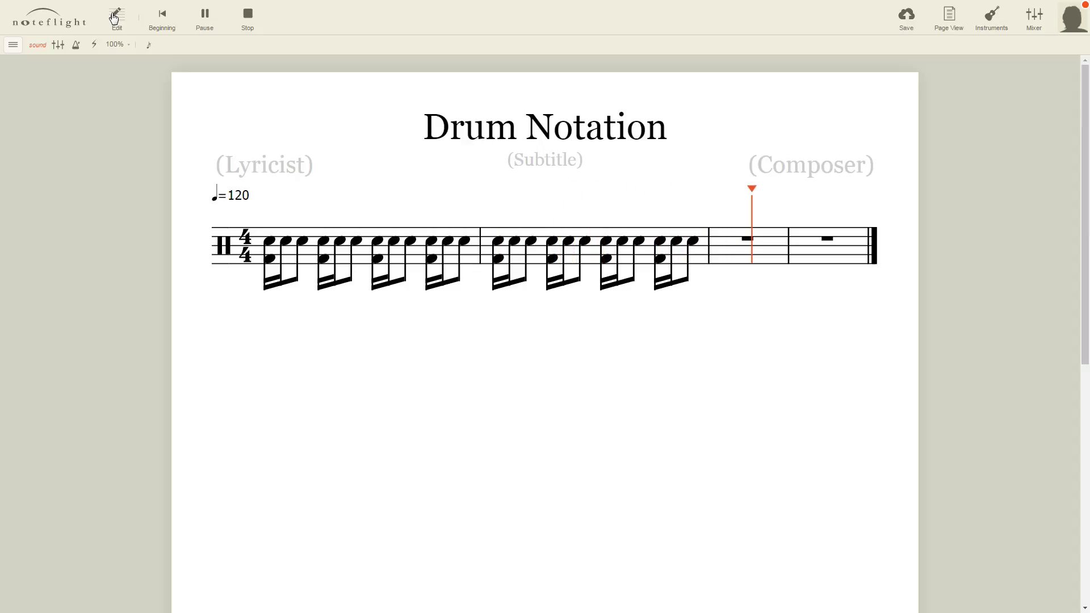
pyautogui.click(116, 17)
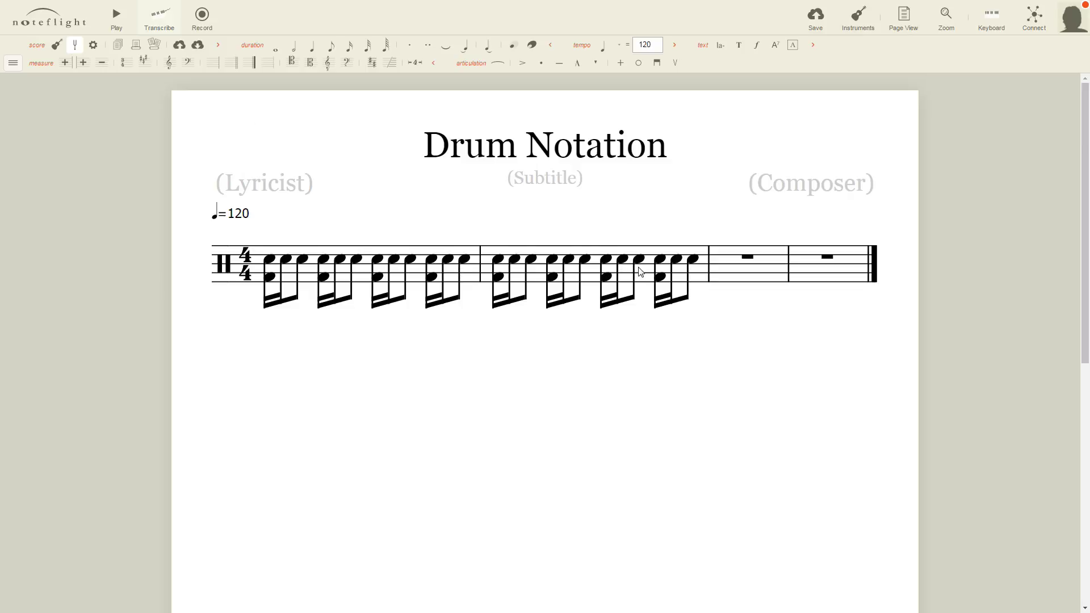
# Clear all the notes from measures 1 and 2.
pyautogui.click(532, 275)
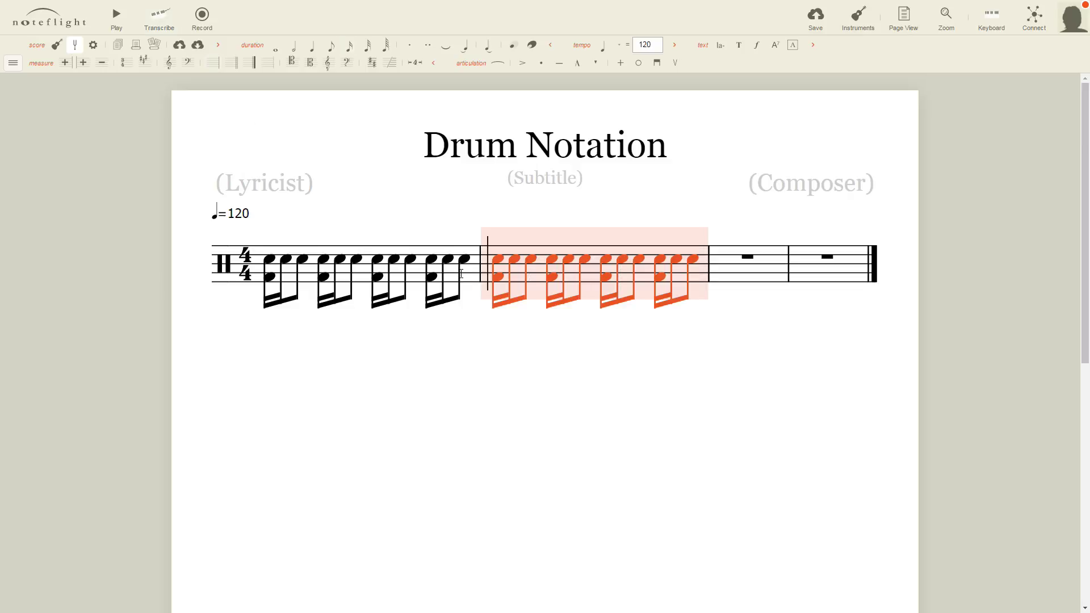
pyautogui.keyDown('shift'); pyautogui.click(460, 273); pyautogui.keyUp('shift')
pyautogui.press('Delete')
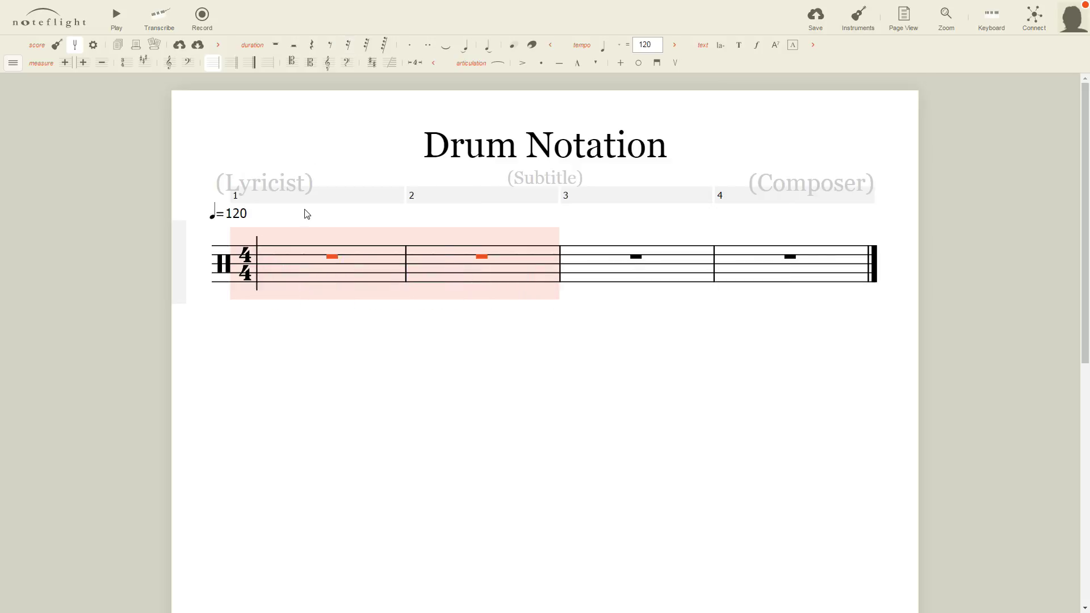
pyautogui.press('Escape')
# Enter quarter-note bass drum hits in the bottom space on all four beats of the emptied measure 1.
pyautogui.click(267, 285)
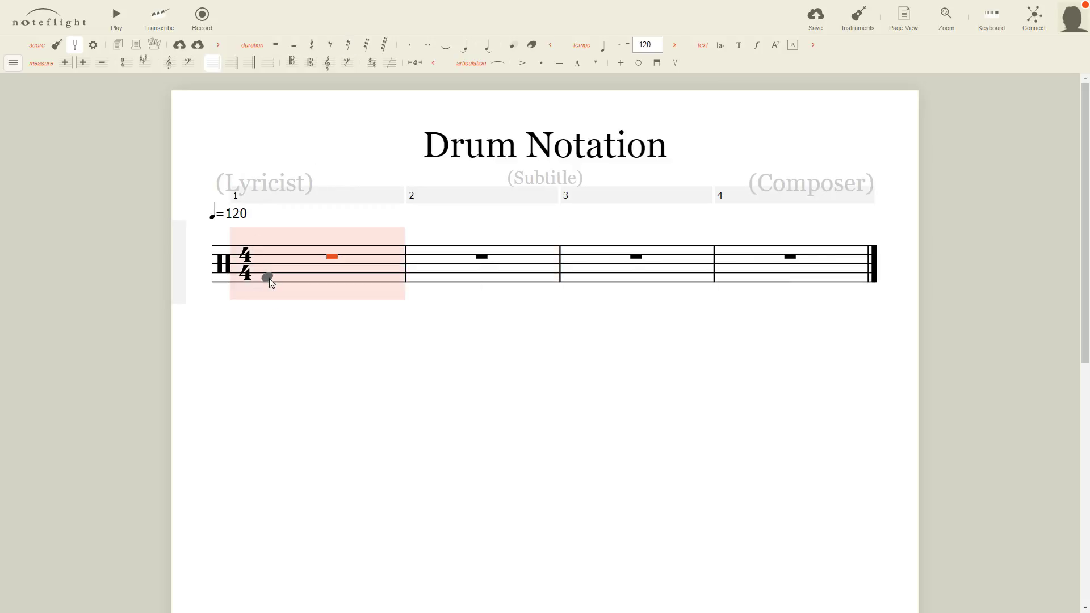
pyautogui.click(267, 282)
pyautogui.click(320, 280)
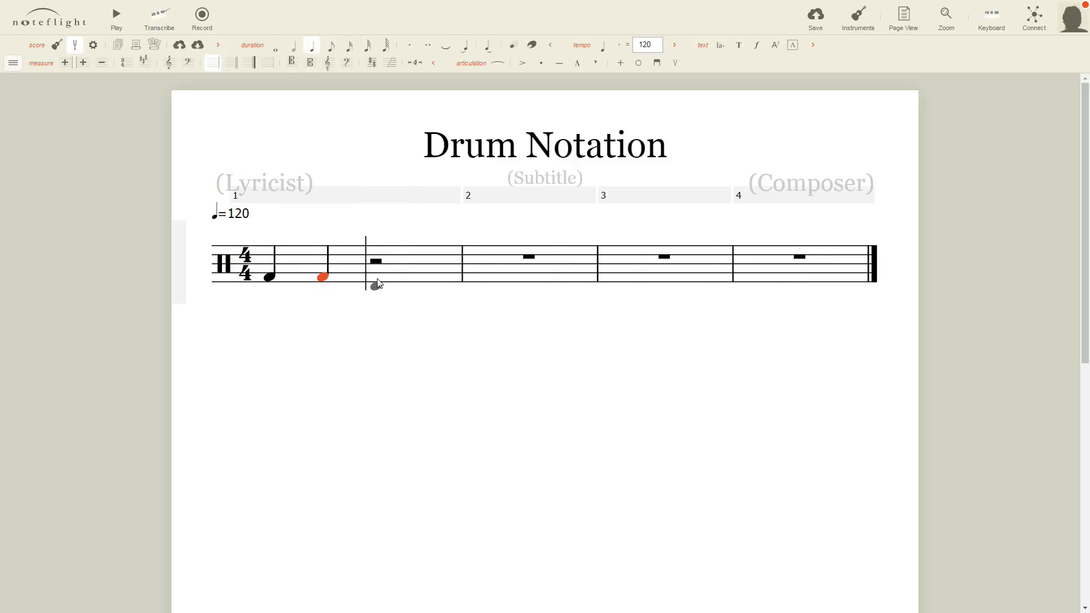
pyautogui.click(376, 281)
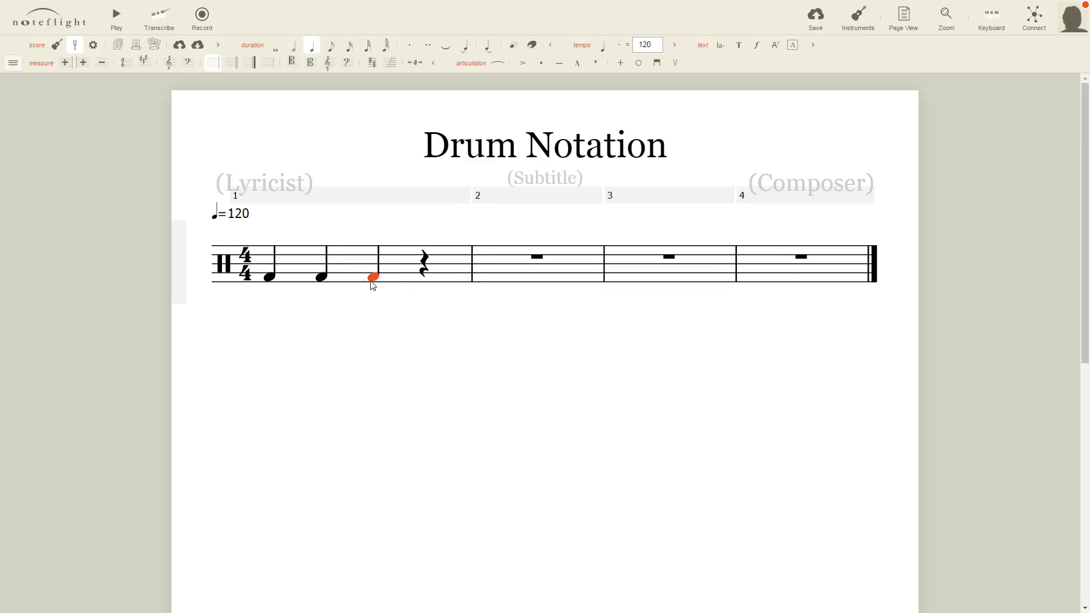
pyautogui.click(426, 282)
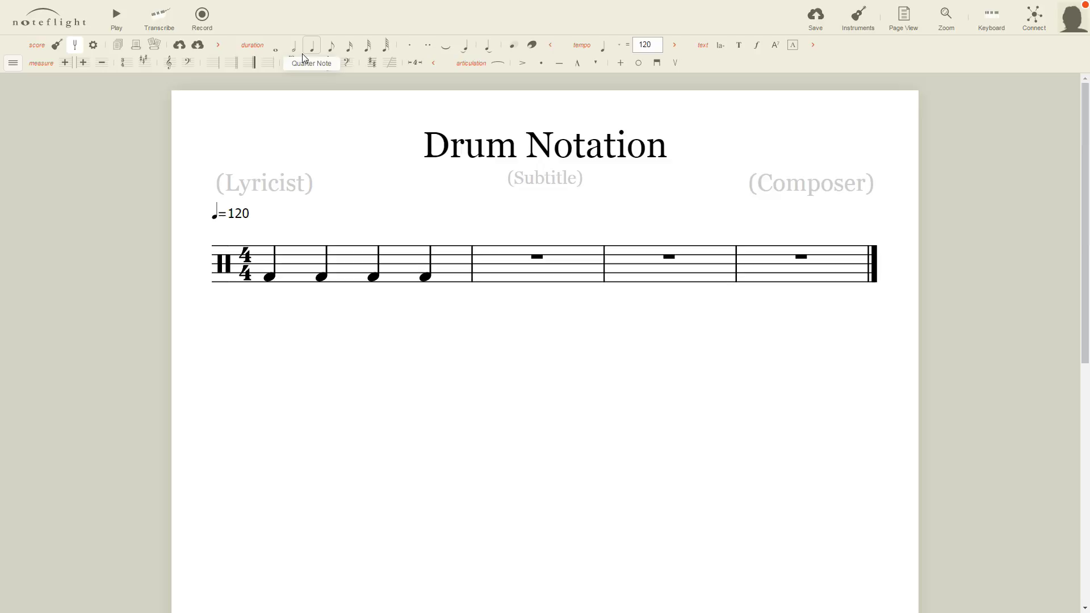
# Add a quarter-note snare hit in the third space above the bass drum on beat 1 of measure 1.
pyautogui.click(270, 275)
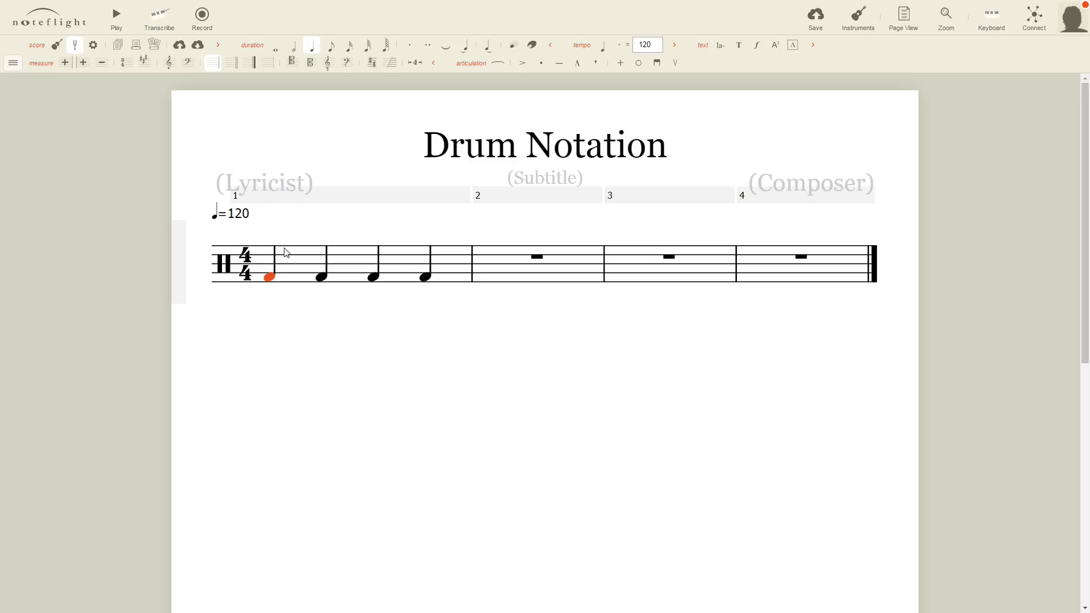
pyautogui.click(307, 224)
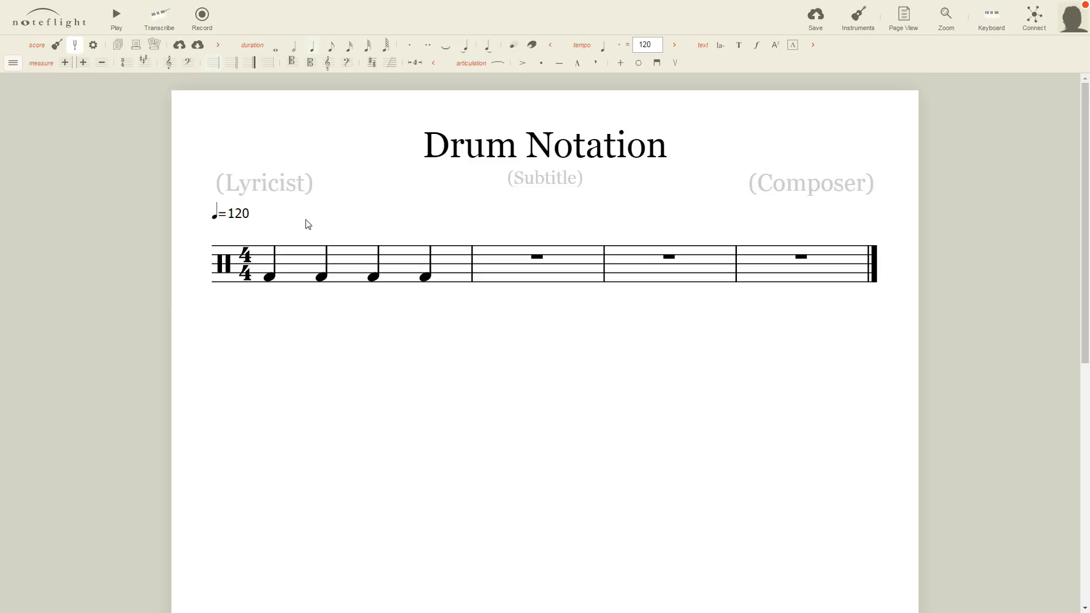
pyautogui.click(271, 277)
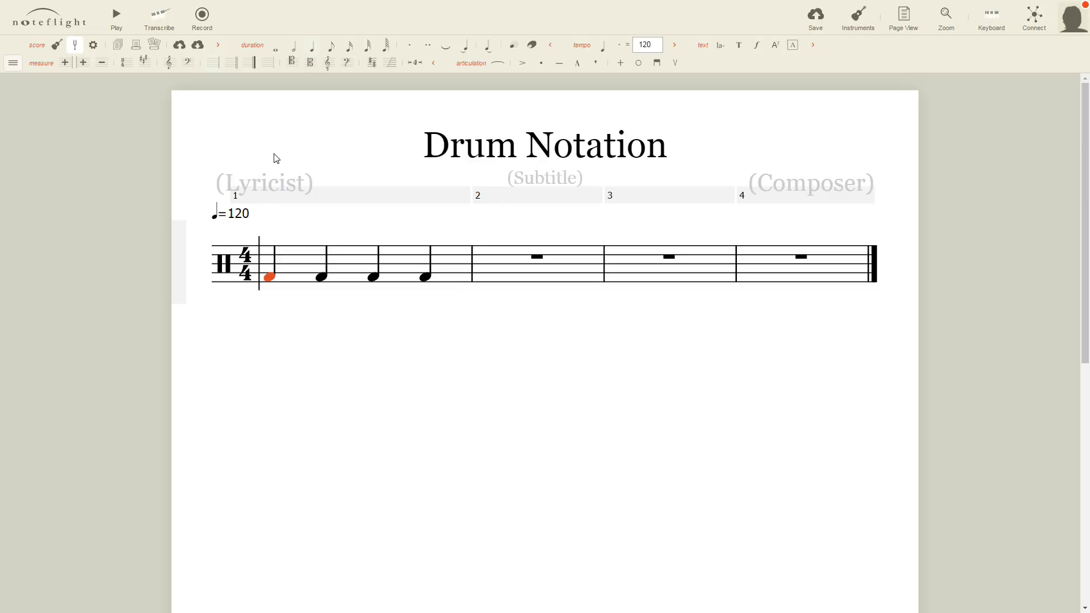
pyautogui.hotkey('shift', 'c')
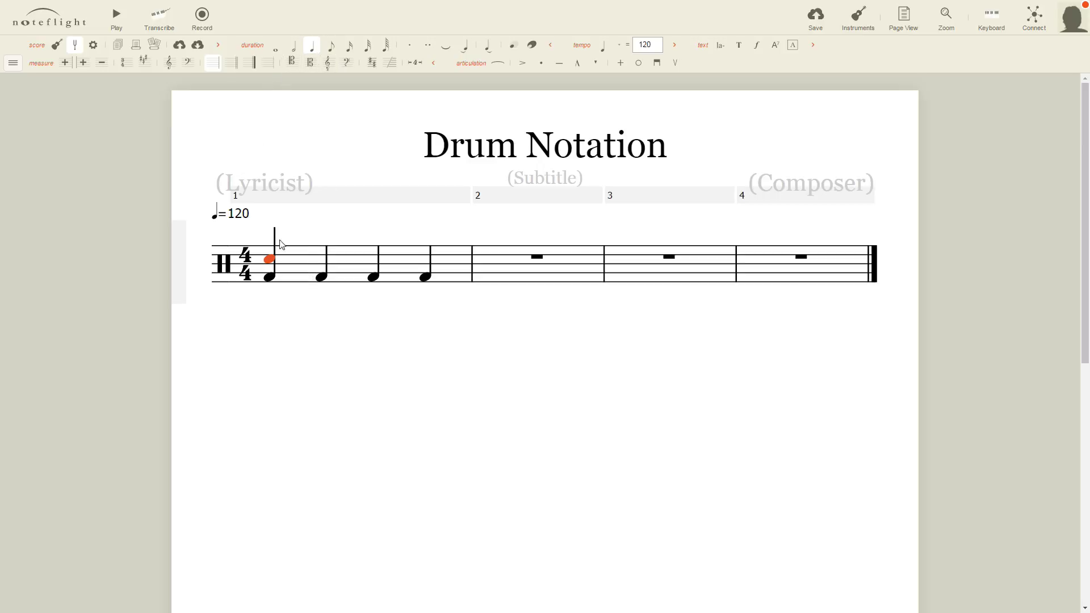
pyautogui.click(330, 54)
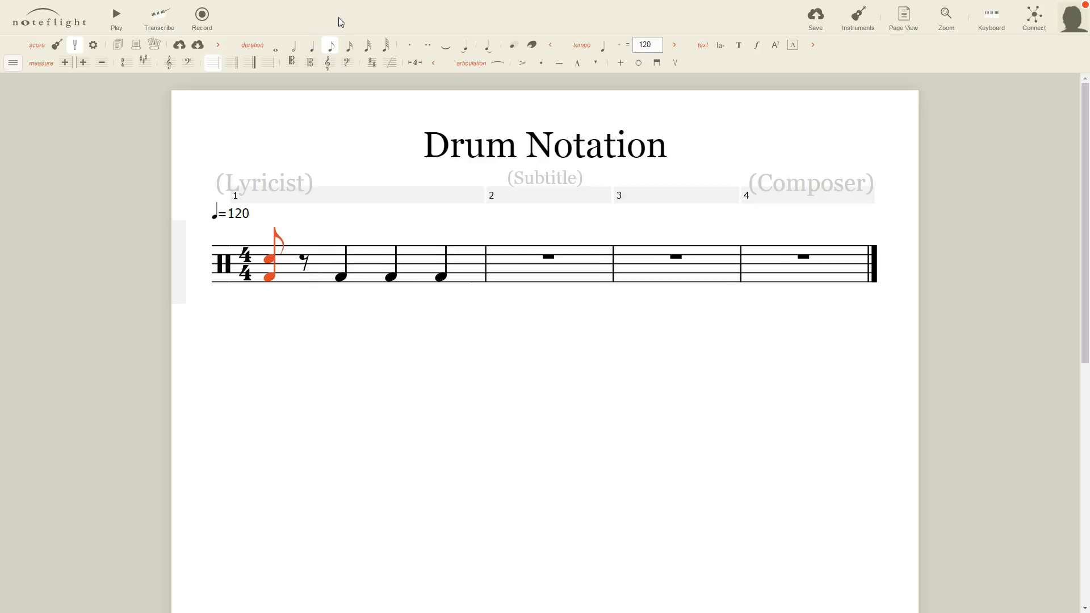
pyautogui.click(348, 47)
pyautogui.hotkey('ctrl', '3')
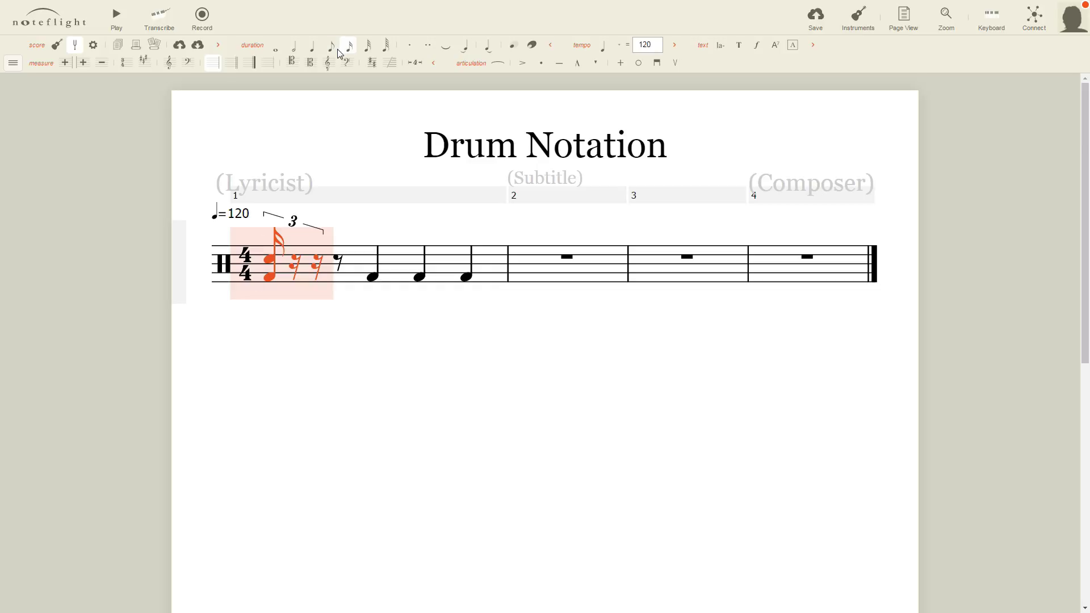
pyautogui.click(338, 49)
pyautogui.click(317, 48)
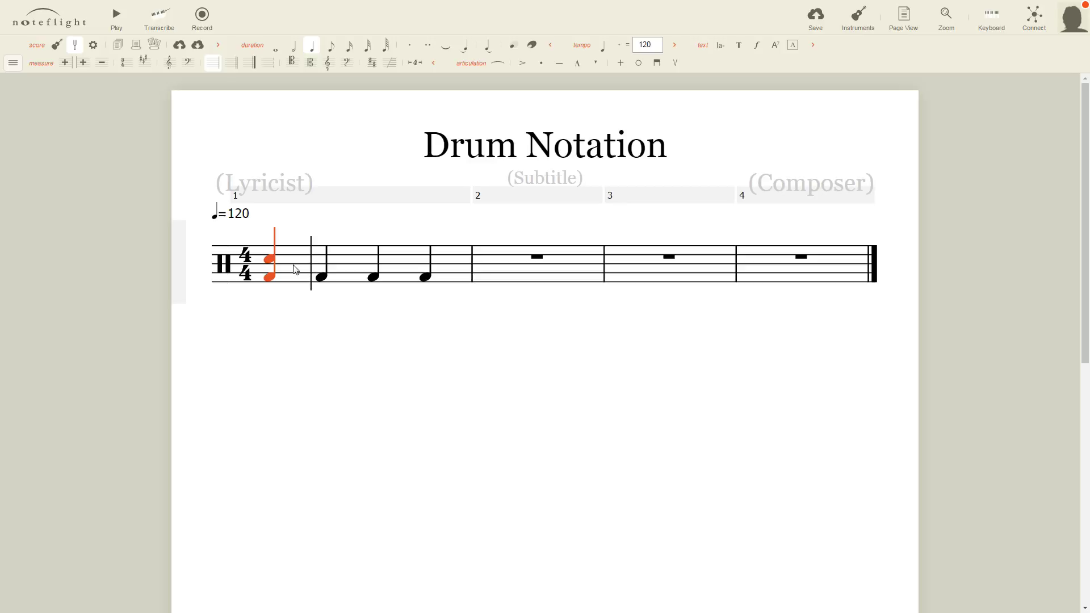
# Turn beat 1 of measure 1 into an eighth-note triplet and fill its second and third notes with snare hits.
pyautogui.hotkey('ctrl', '3')
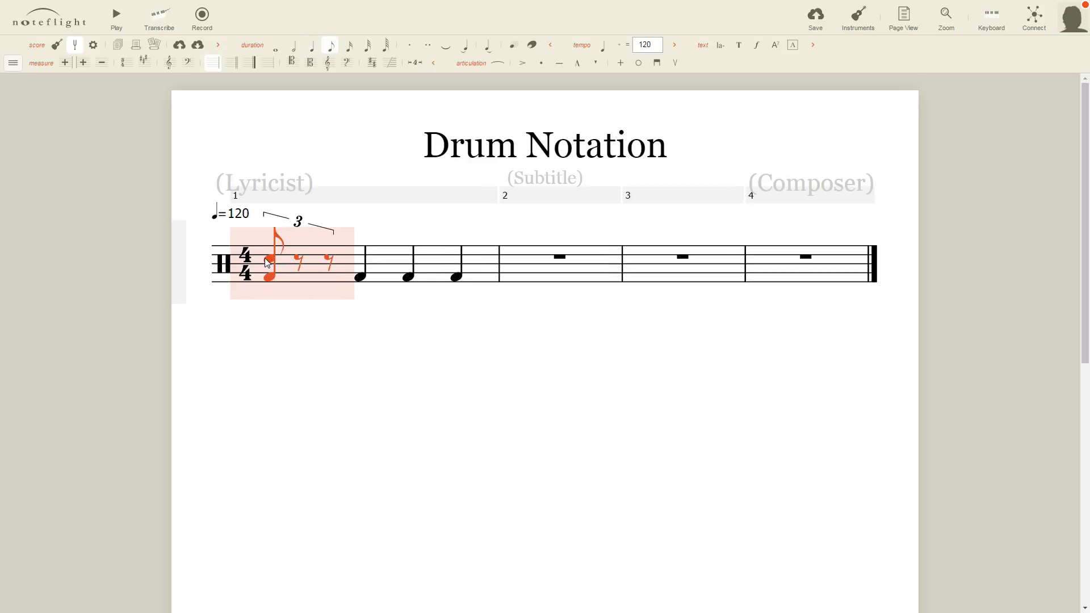
pyautogui.click(299, 258)
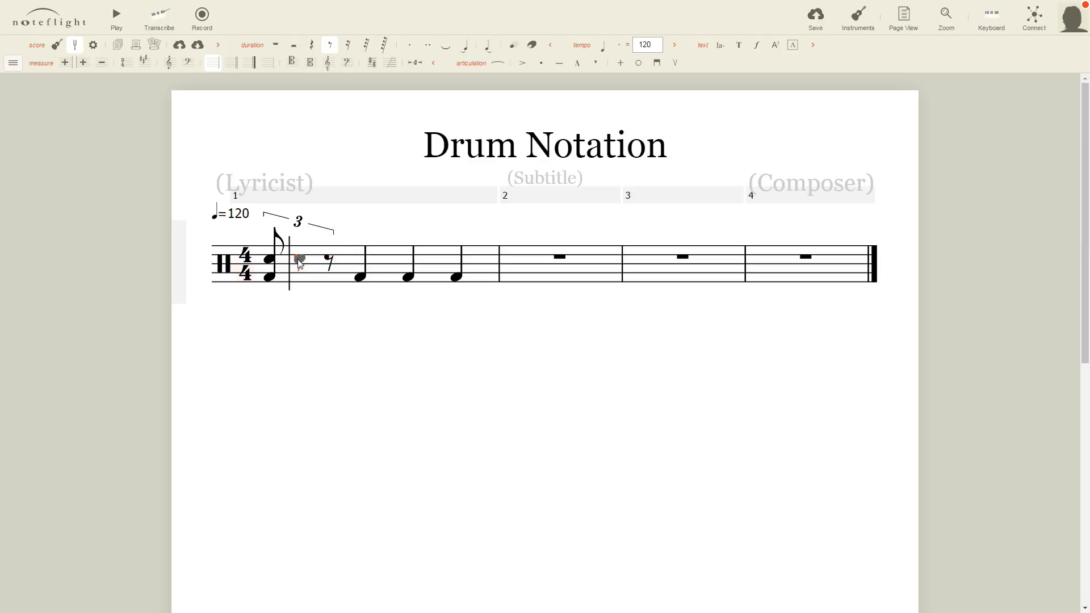
pyautogui.click(329, 259)
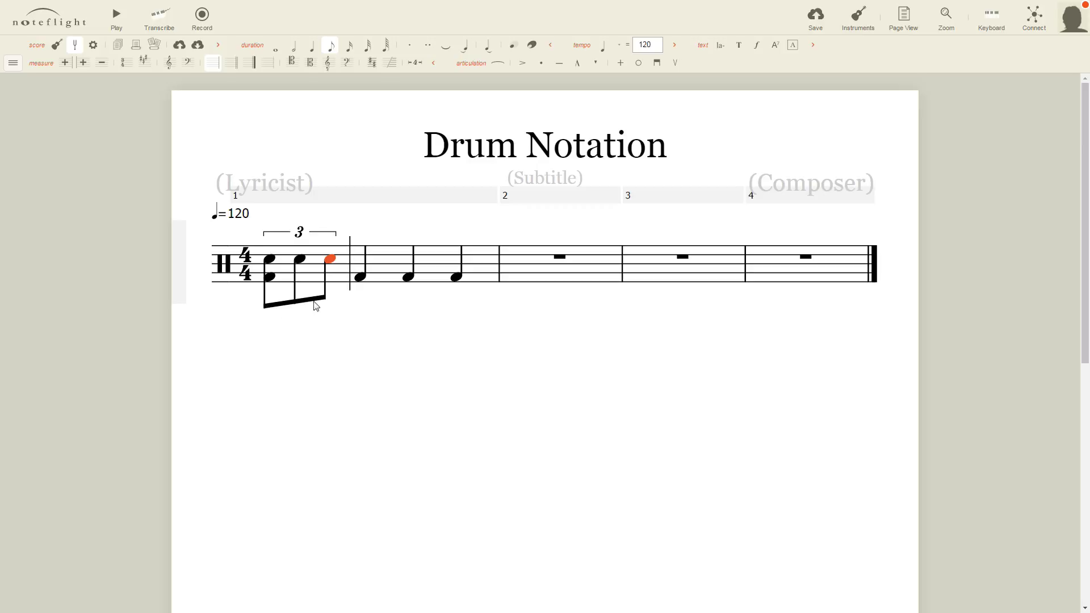
pyautogui.click(357, 260)
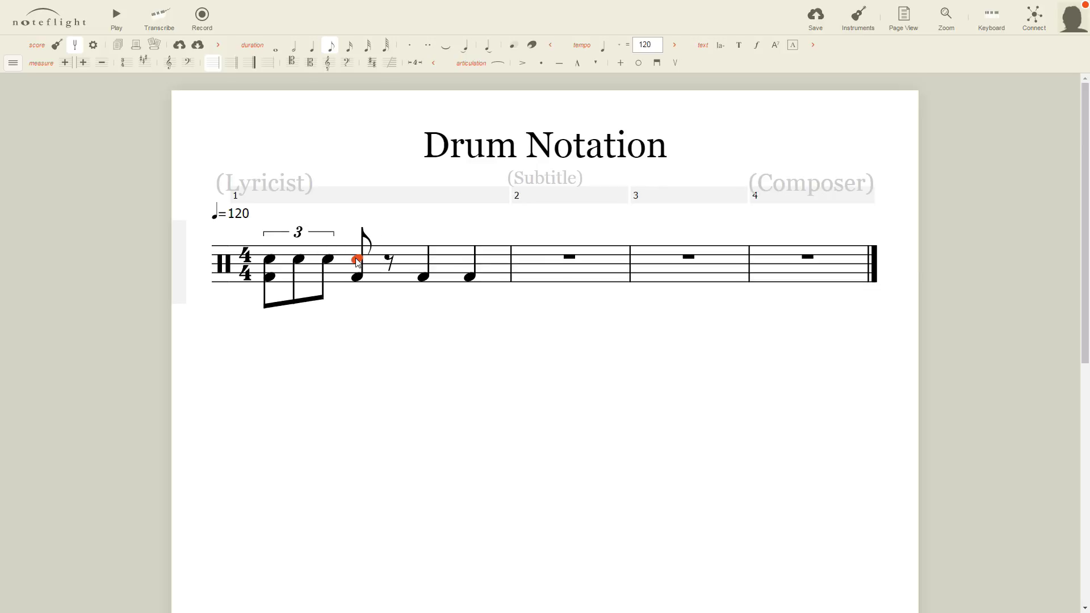
pyautogui.hotkey('ctrl', '3')
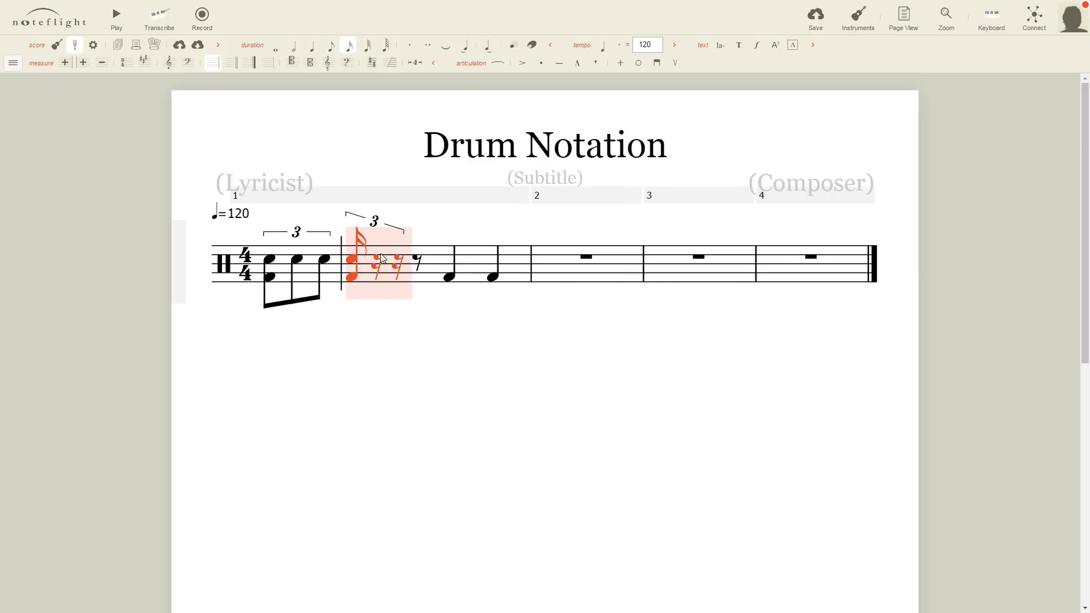
pyautogui.hotkey('ctrl', 'z')
pyautogui.hotkey('ctrl', 'z')
# Convert the quarter-note bass drum hits on beats 2, 3 and 4 of measure 1 into eighth-note triplets.
pyautogui.click(361, 278)
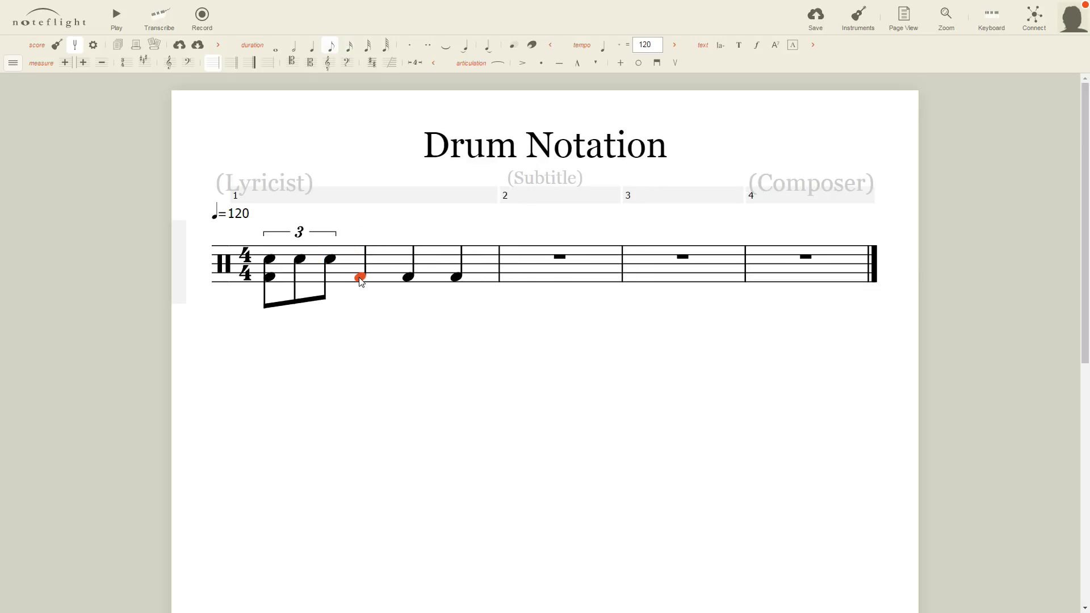
pyautogui.hotkey('ctrl', '3')
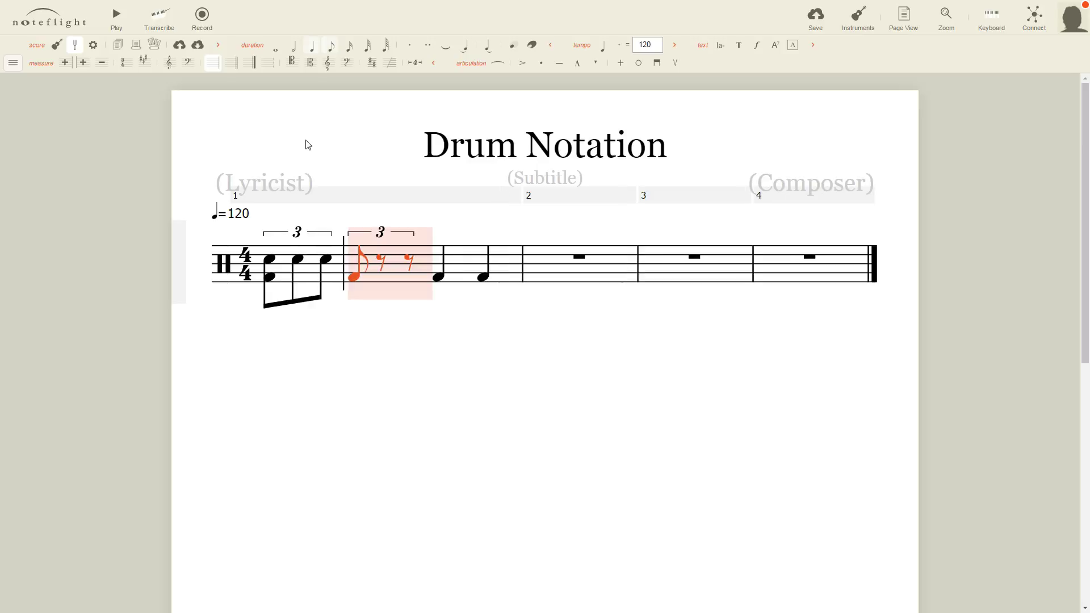
pyautogui.click(439, 278)
pyautogui.hotkey('ctrl', '3')
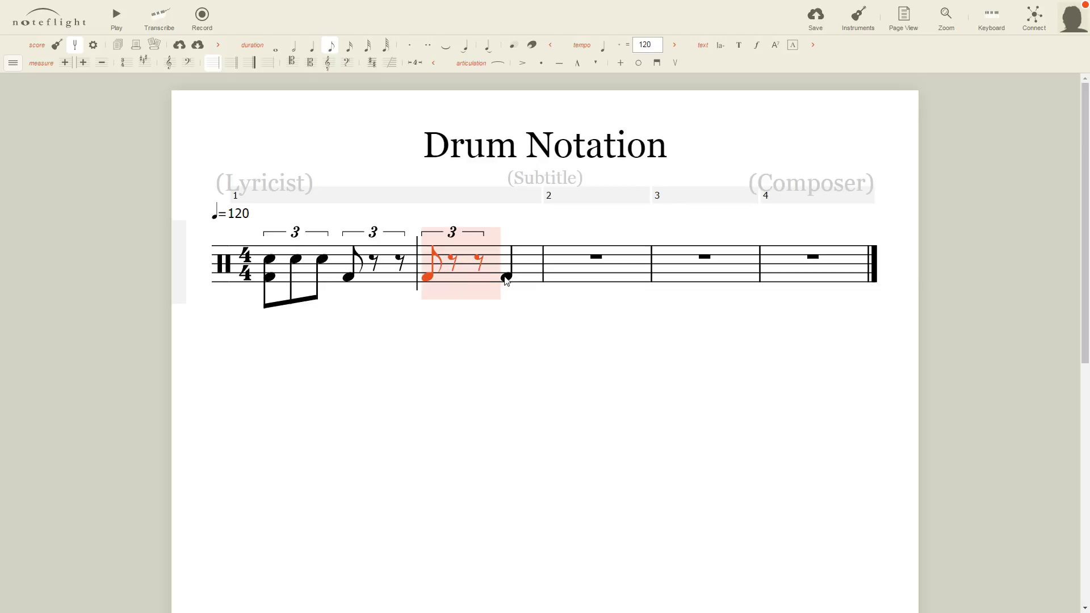
pyautogui.click(507, 278)
pyautogui.hotkey('ctrl', '3')
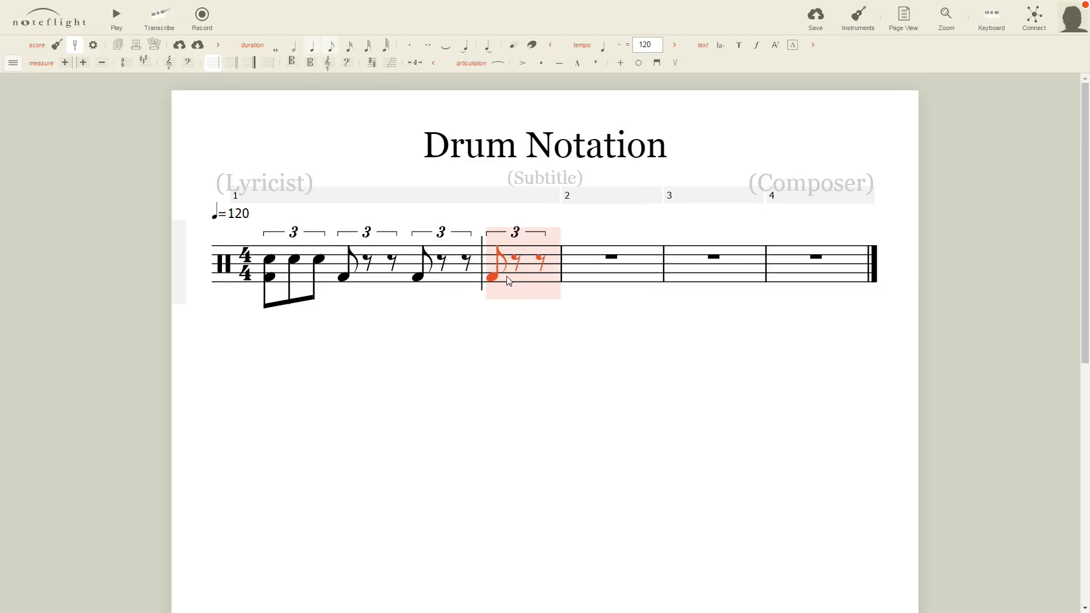
# Add snare hits in the third space on all three triplet notes of beats 2 and 3 in measure 1.
pyautogui.click(343, 275)
pyautogui.click(343, 256)
pyautogui.click(368, 259)
pyautogui.click(391, 259)
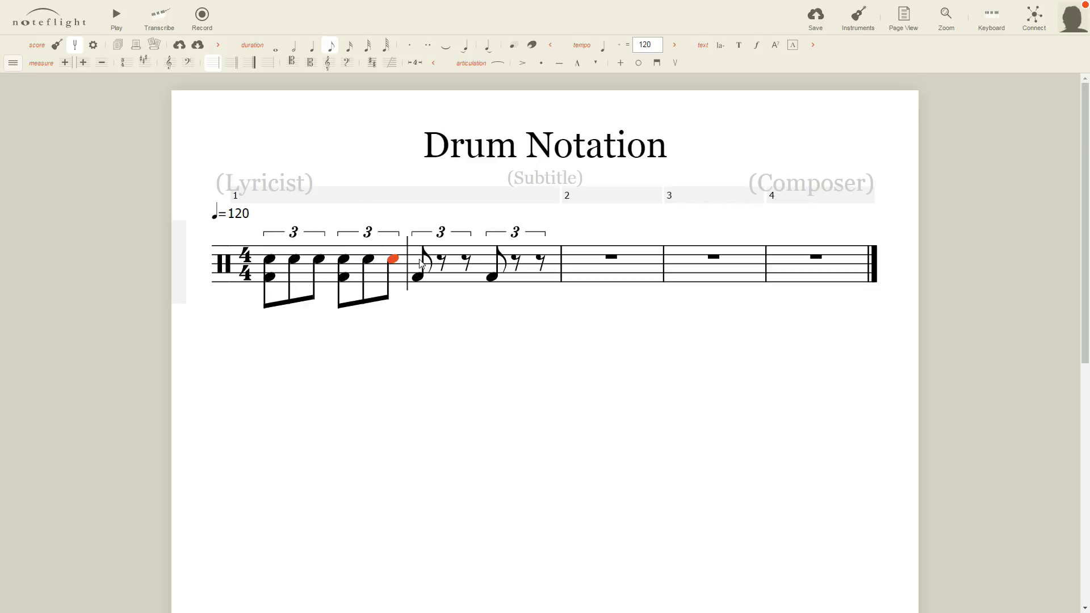
pyautogui.click(419, 258)
pyautogui.click(441, 259)
pyautogui.click(466, 259)
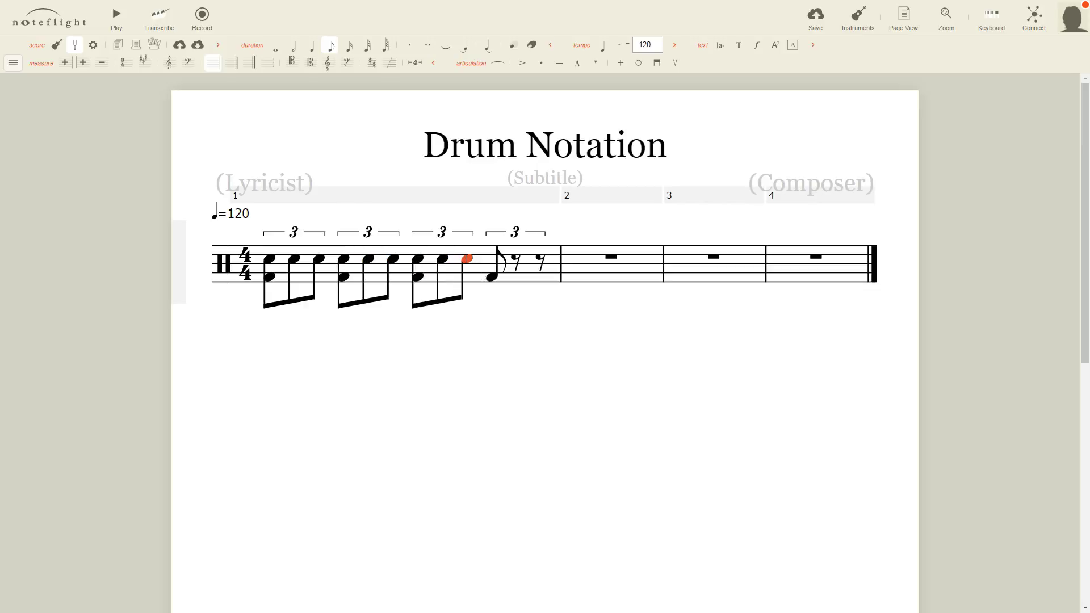
# Add snare hits in the third space on all three triplet notes of beat 4 in measure 1.
pyautogui.click(493, 275)
pyautogui.click(493, 259)
pyautogui.click(515, 259)
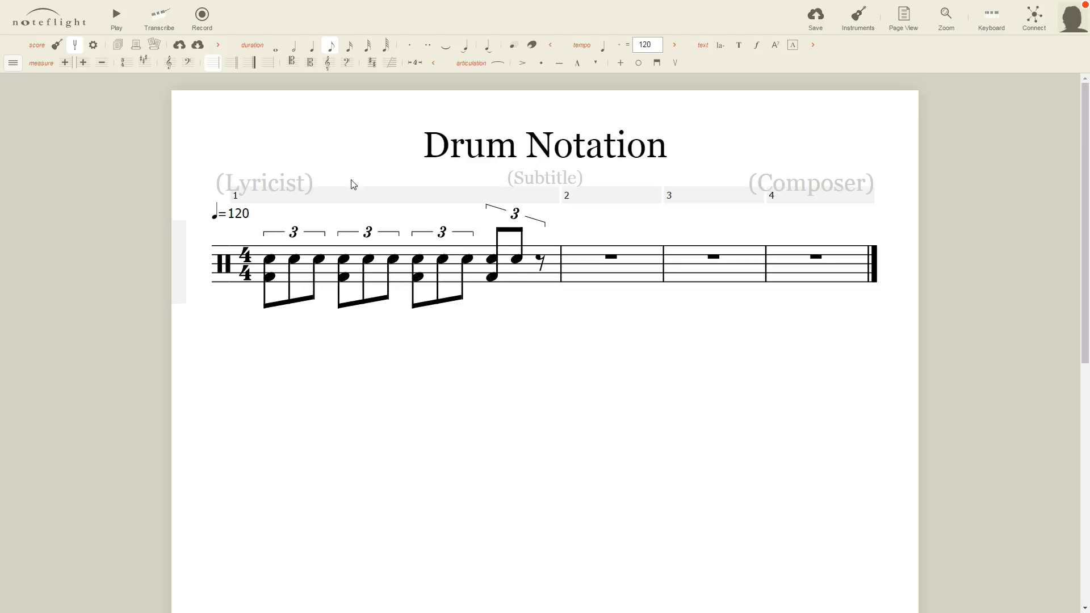
pyautogui.press('c')
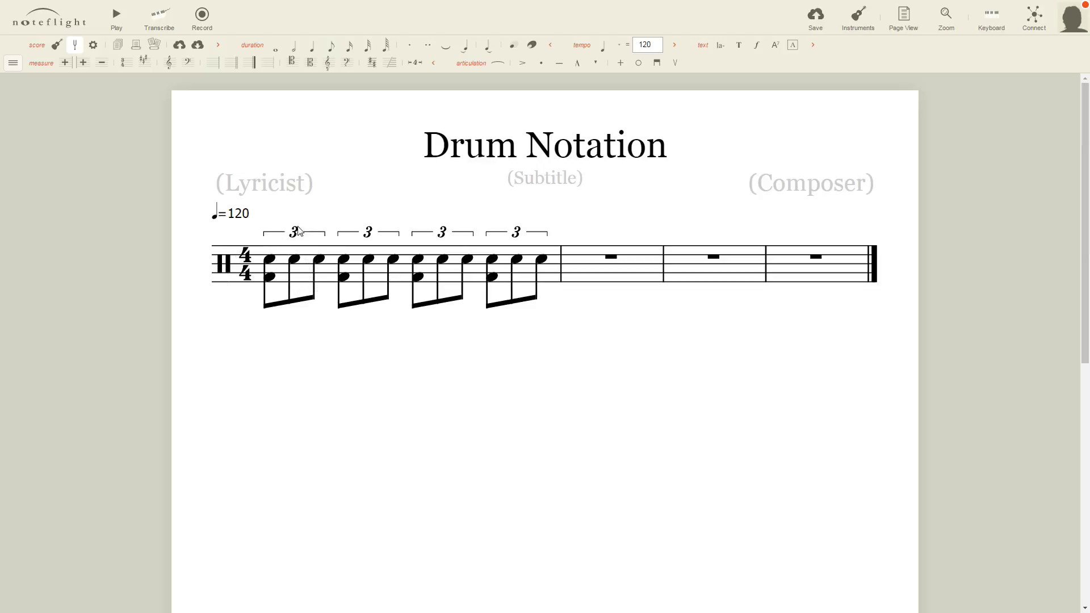
# Copy the triplet pattern of measure 1 into measure 2 and play the score back.
pyautogui.click(472, 278)
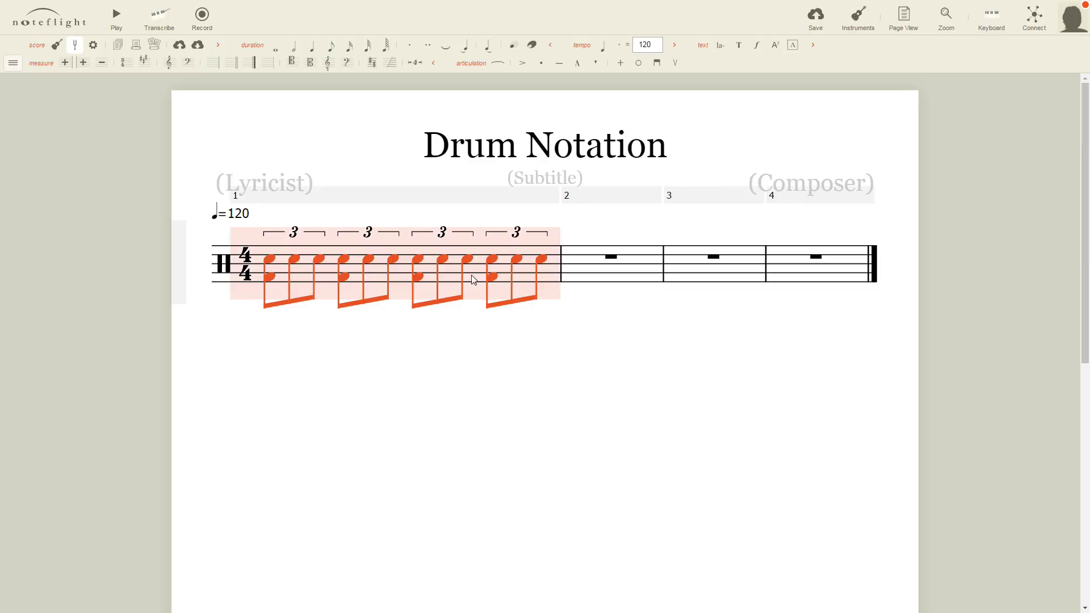
pyautogui.click(601, 274)
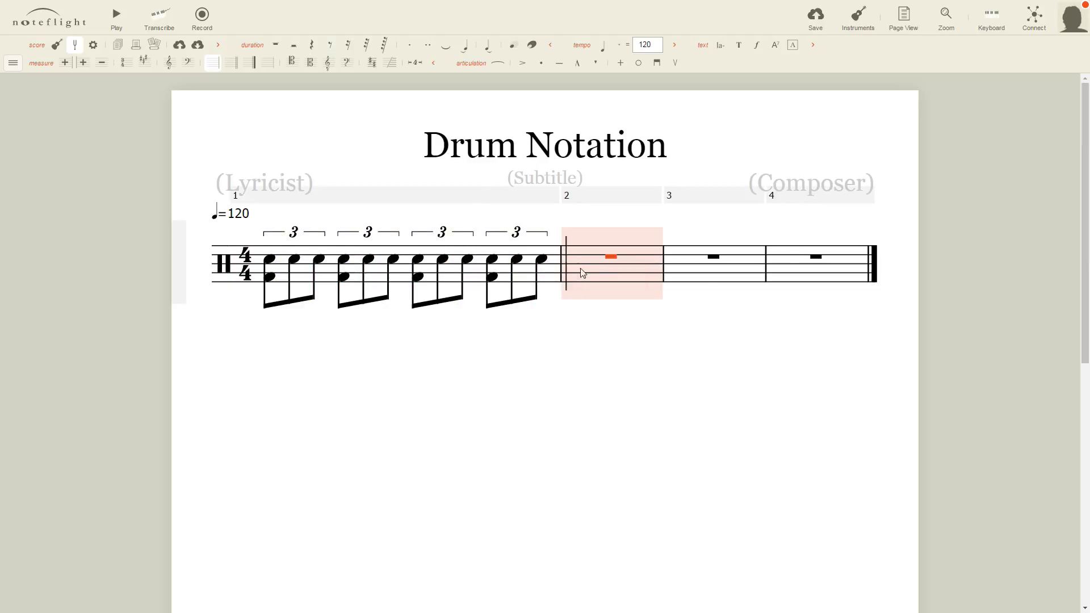
pyautogui.hotkey('ctrl', 'v')
pyautogui.click(317, 139)
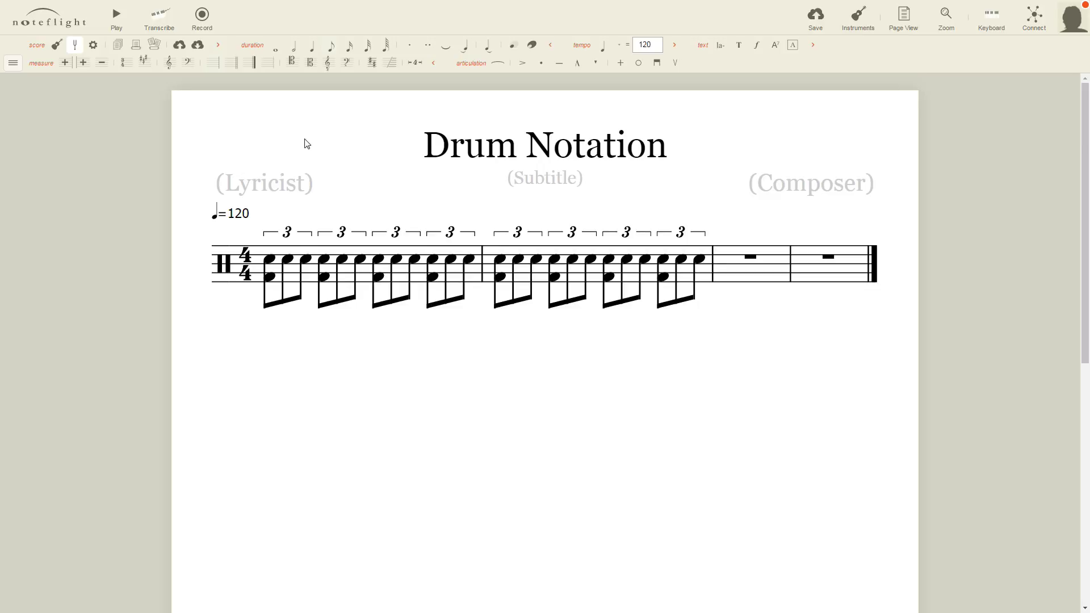
pyautogui.click(120, 22)
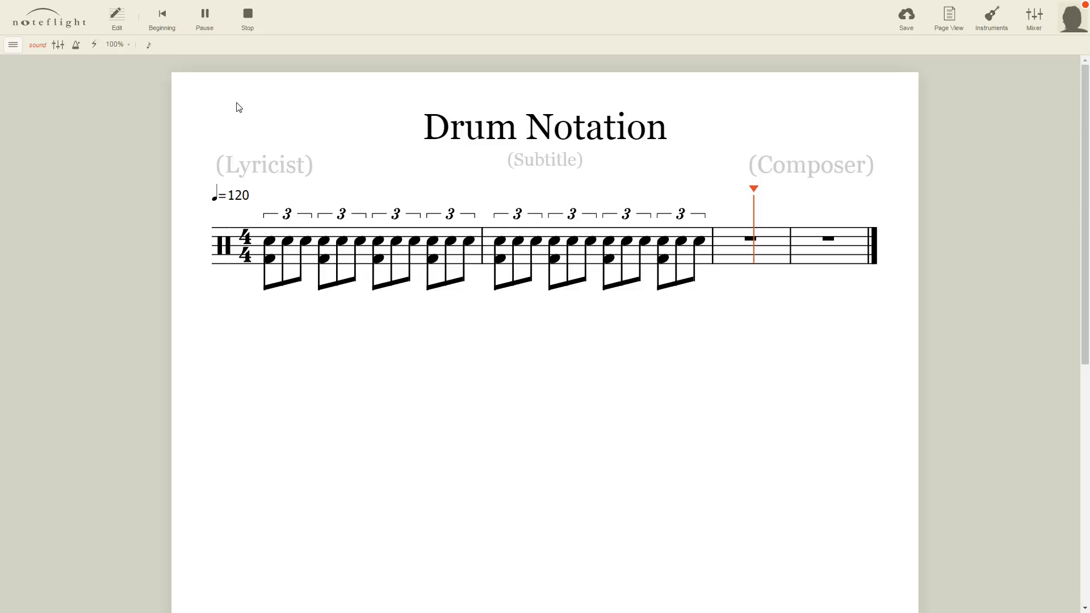
pyautogui.press('space')
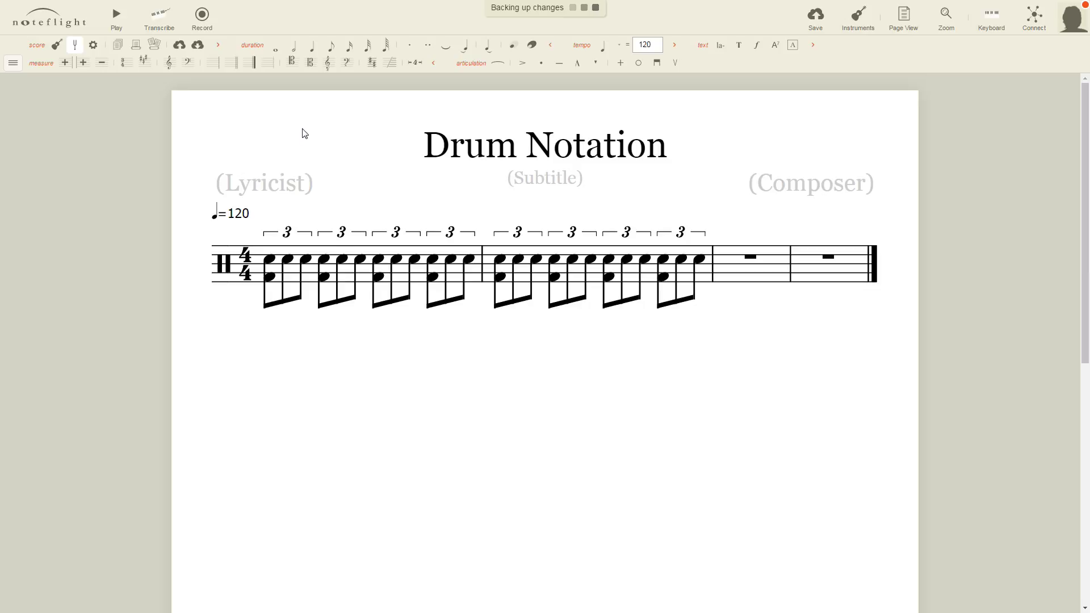
# Clear all notes from measure 2 and measure 1, leaving every measure empty.
pyautogui.click(541, 277)
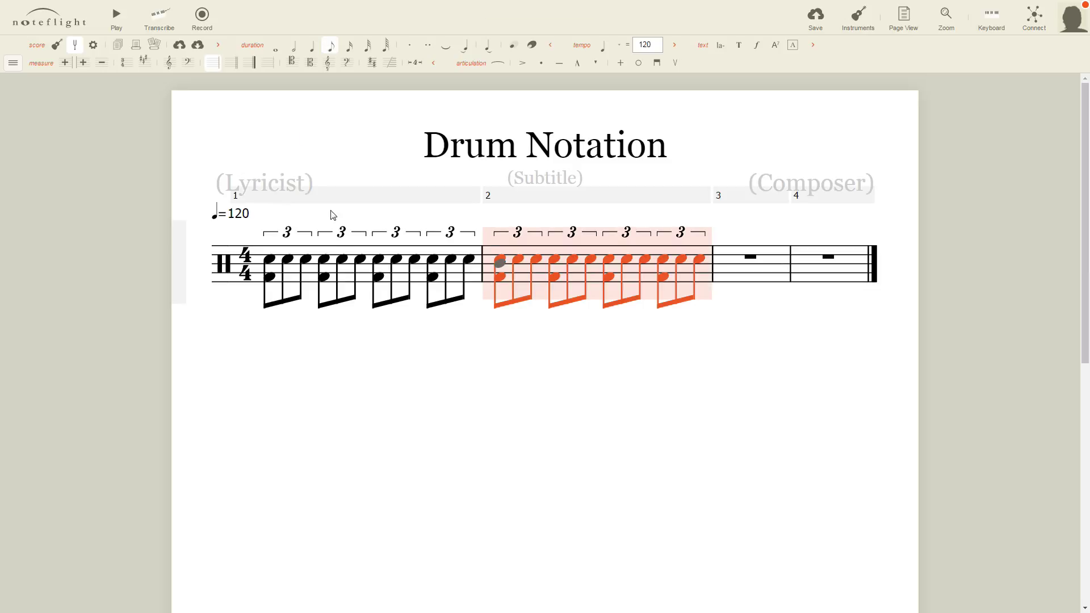
pyautogui.click(308, 125)
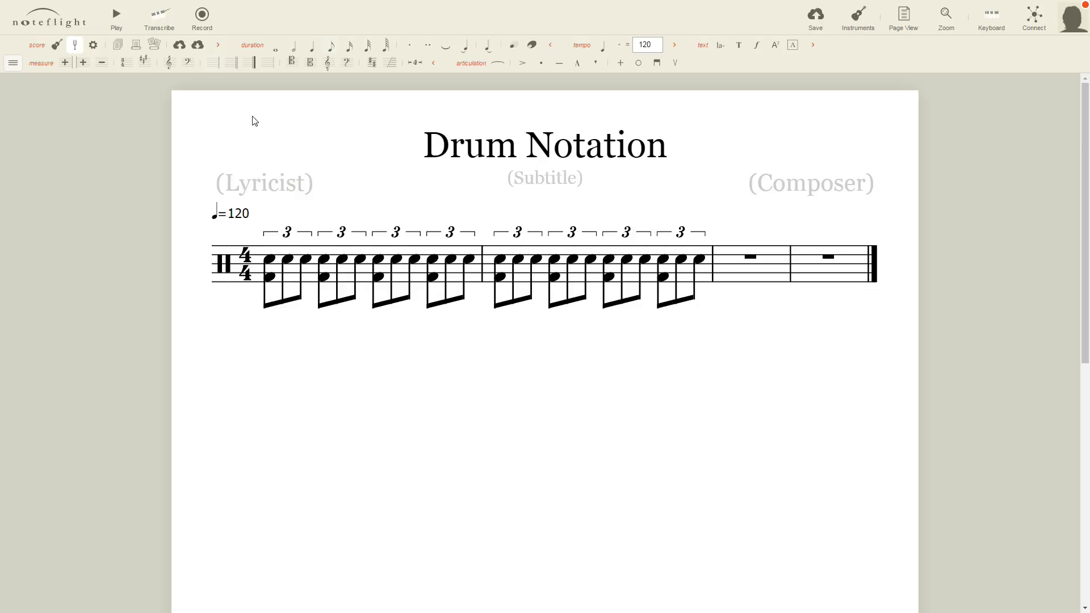
pyautogui.click(498, 281)
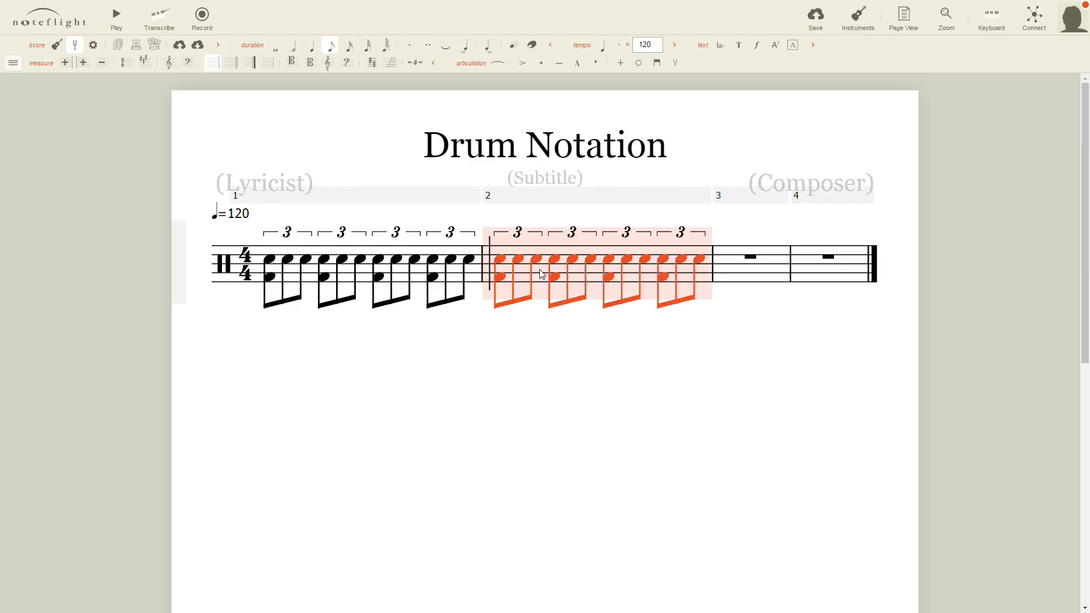
pyautogui.press('Delete')
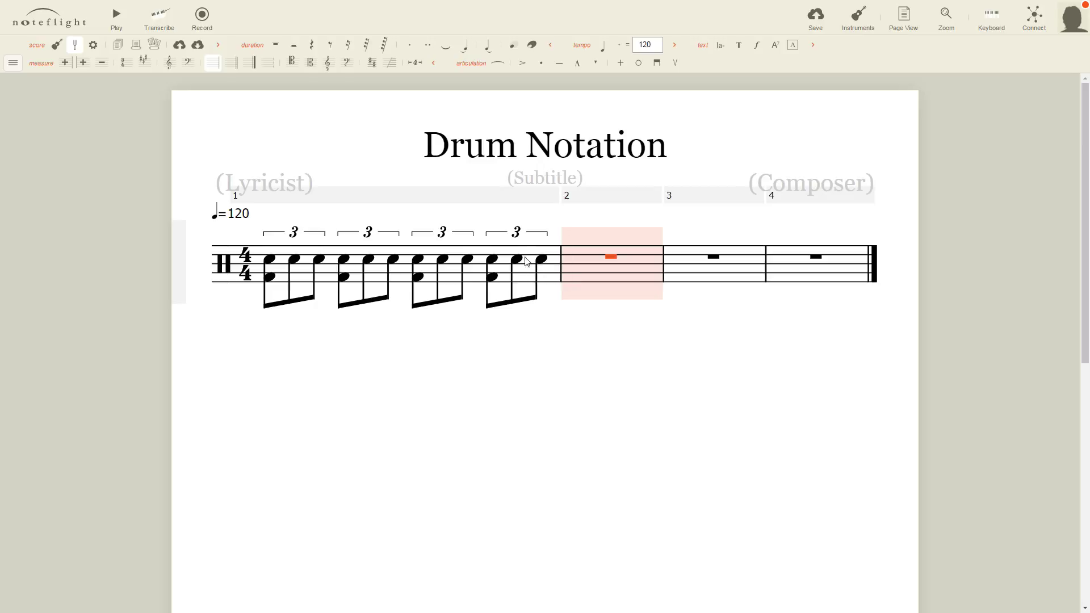
pyautogui.press('Escape')
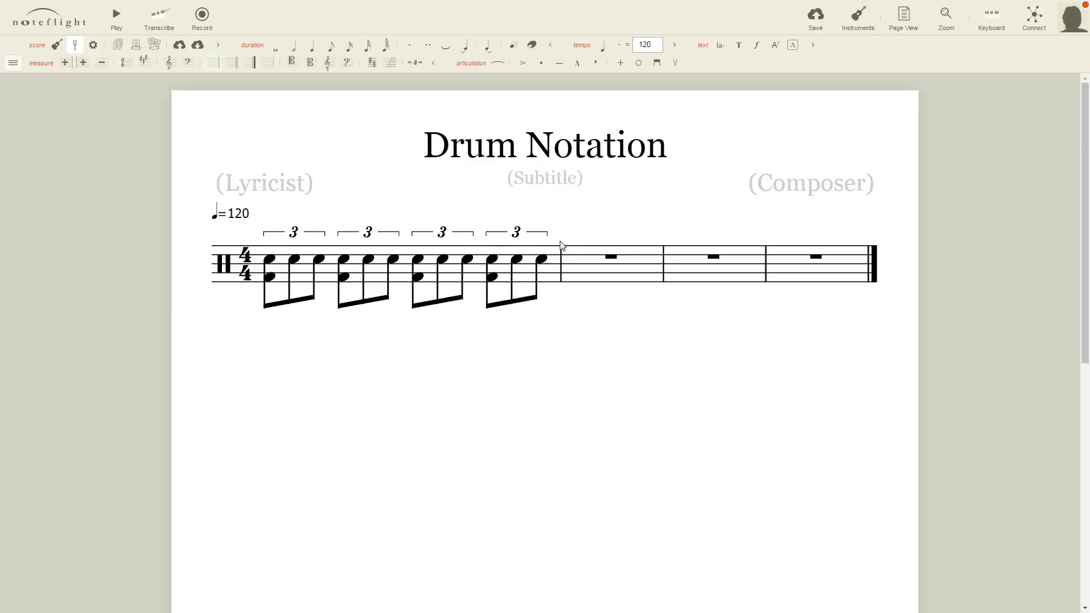
pyautogui.click(534, 270)
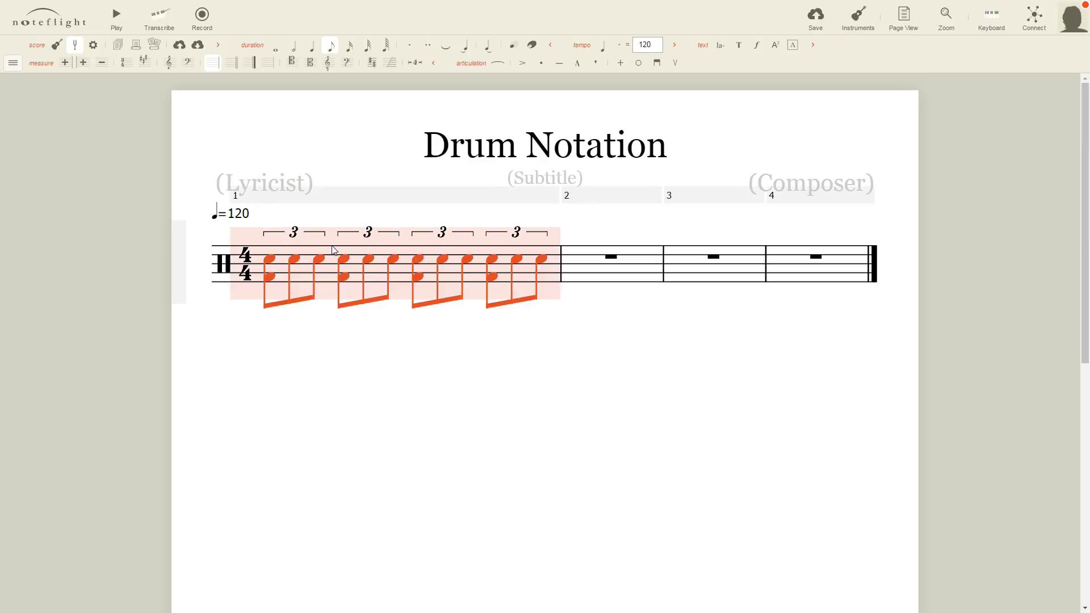
pyautogui.press('Delete')
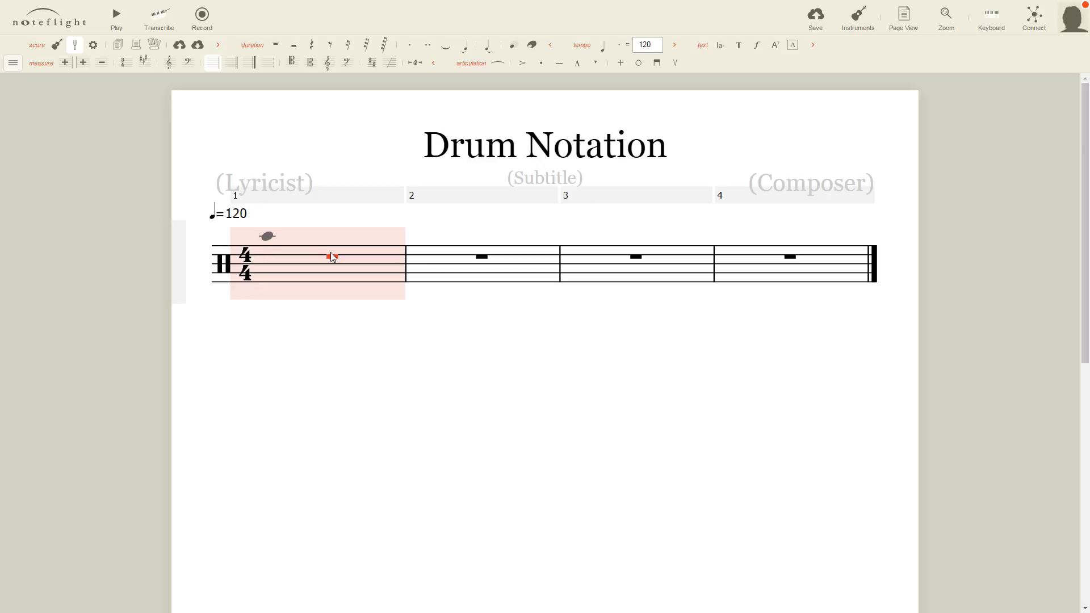
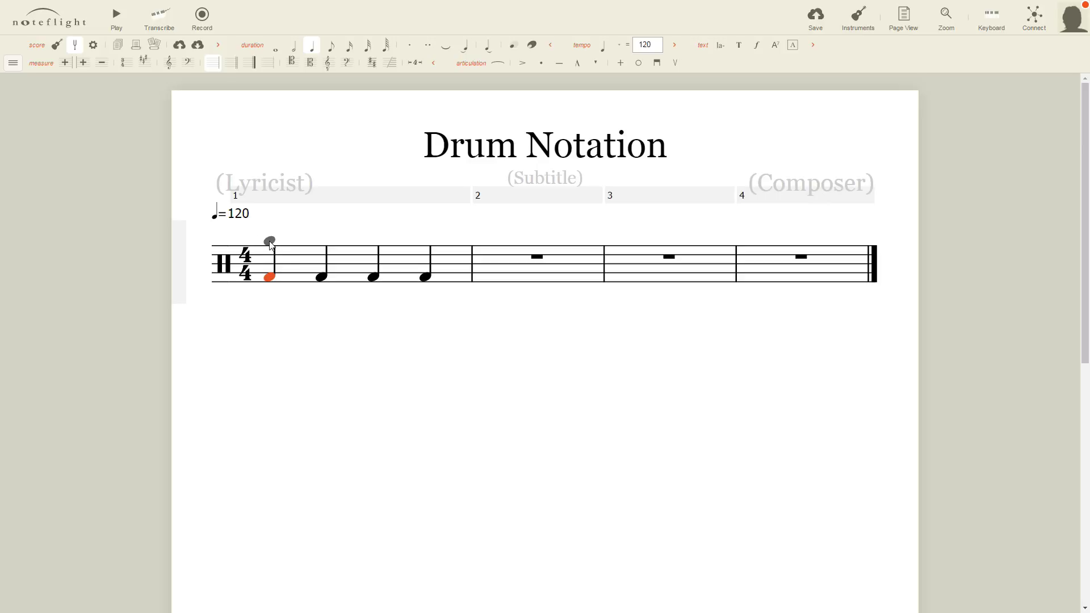
# Add an x-notehead cymbal hit on the first ledger line above the bass drum on beat 1 of measure 1.
pyautogui.click(271, 241)
pyautogui.click(265, 153)
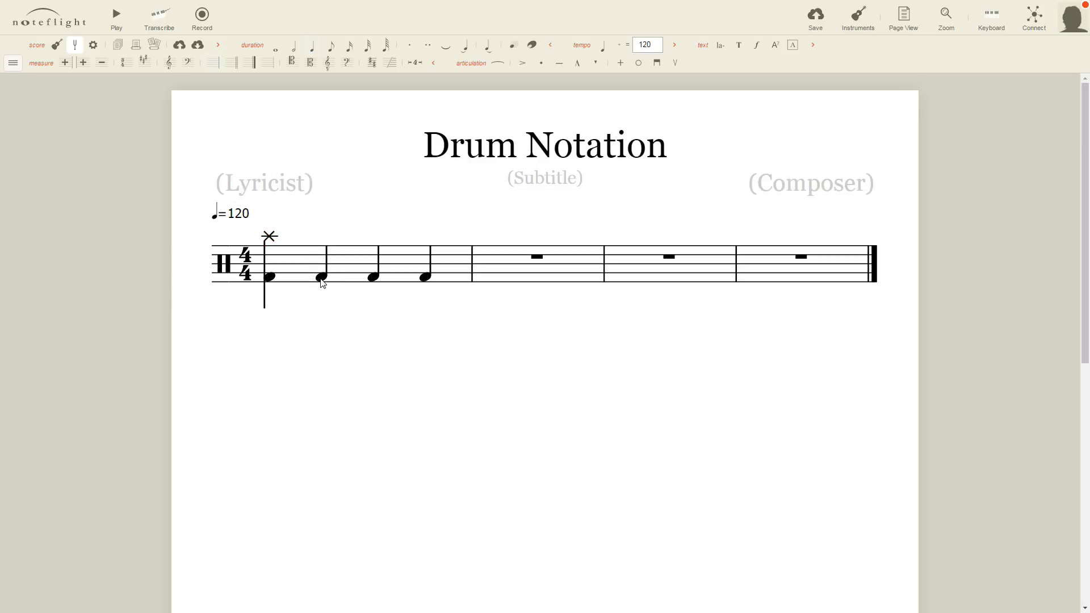
pyautogui.click(269, 236)
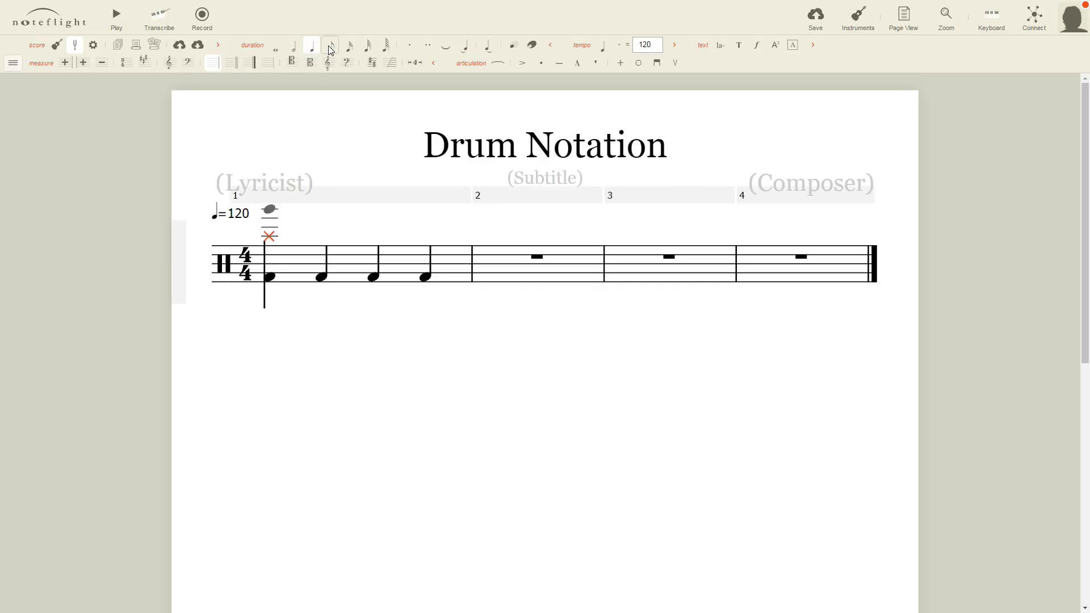
pyautogui.click(287, 142)
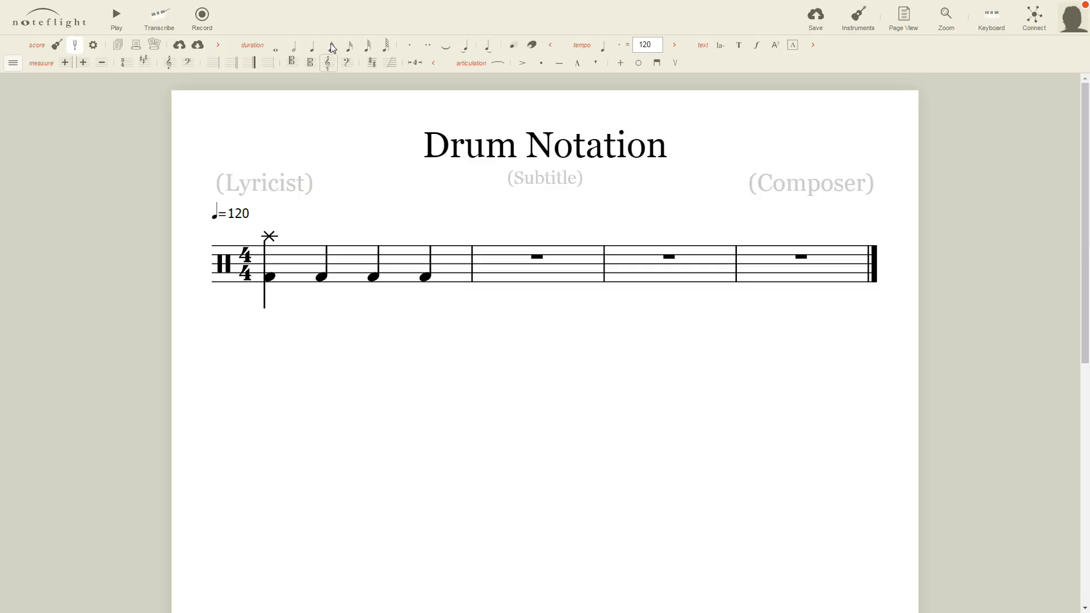
# Convert the quarter-note hits on all four beats of measure 1 into eighth-note triplets.
pyautogui.click(312, 46)
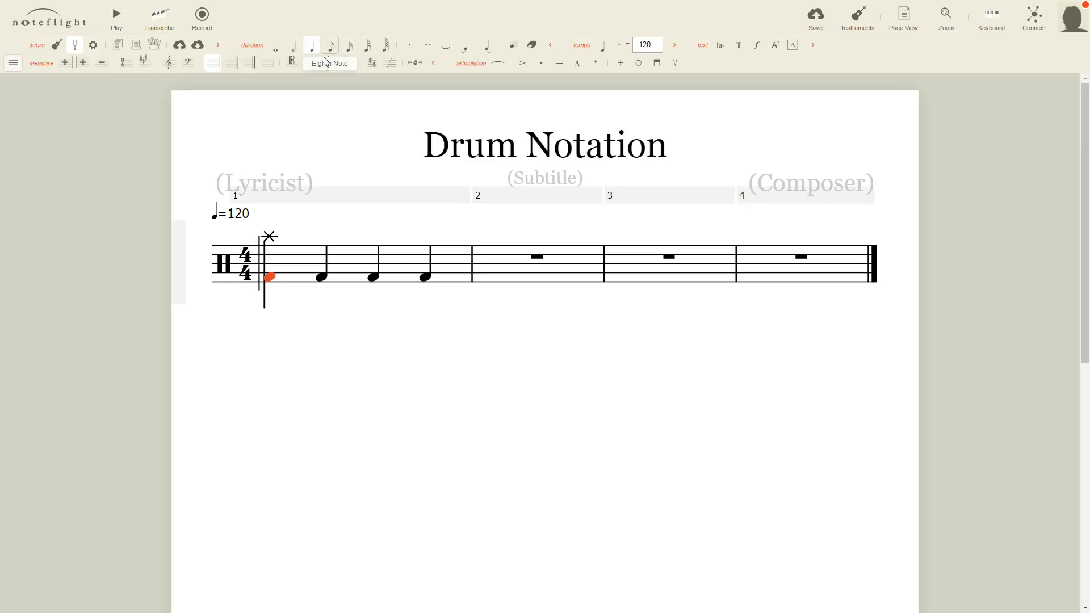
pyautogui.hotkey('ctrl', '3')
pyautogui.click(360, 277)
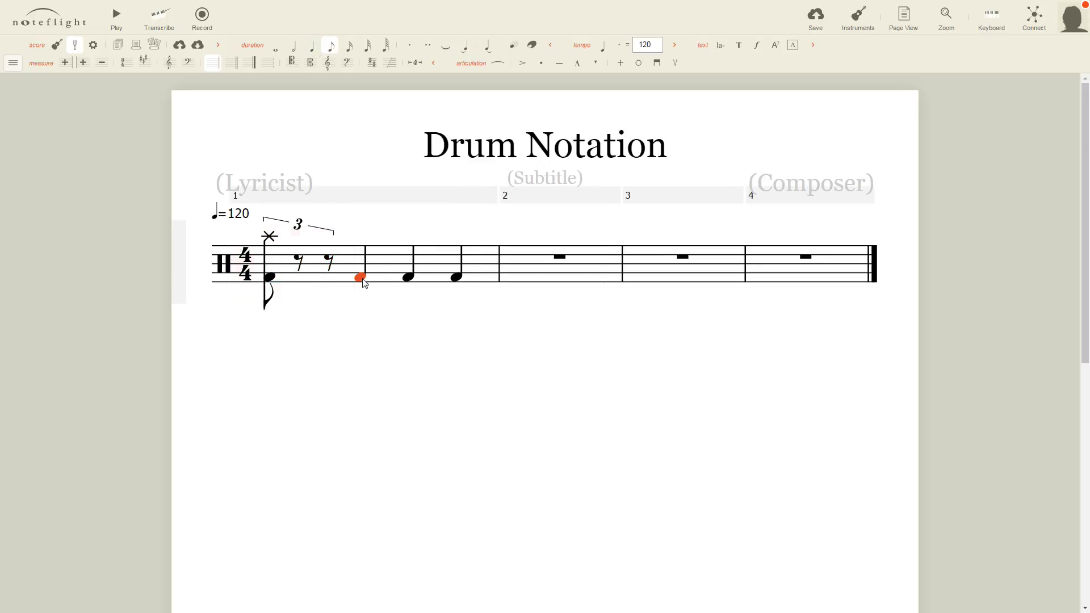
pyautogui.hotkey('ctrl', '3')
pyautogui.click(438, 279)
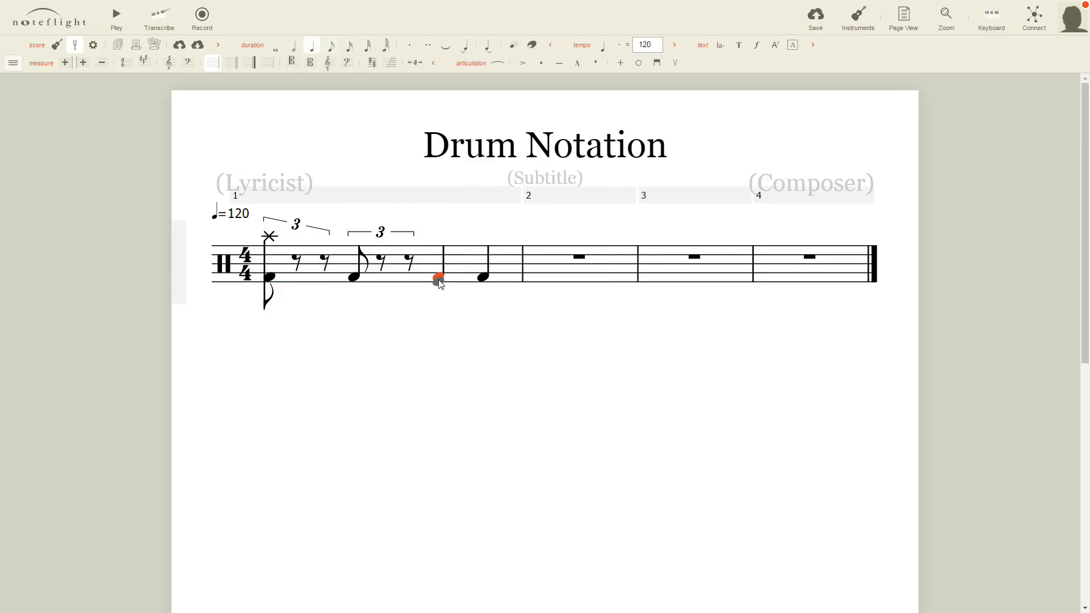
pyautogui.hotkey('ctrl', '3')
pyautogui.click(506, 278)
pyautogui.hotkey('ctrl', '3')
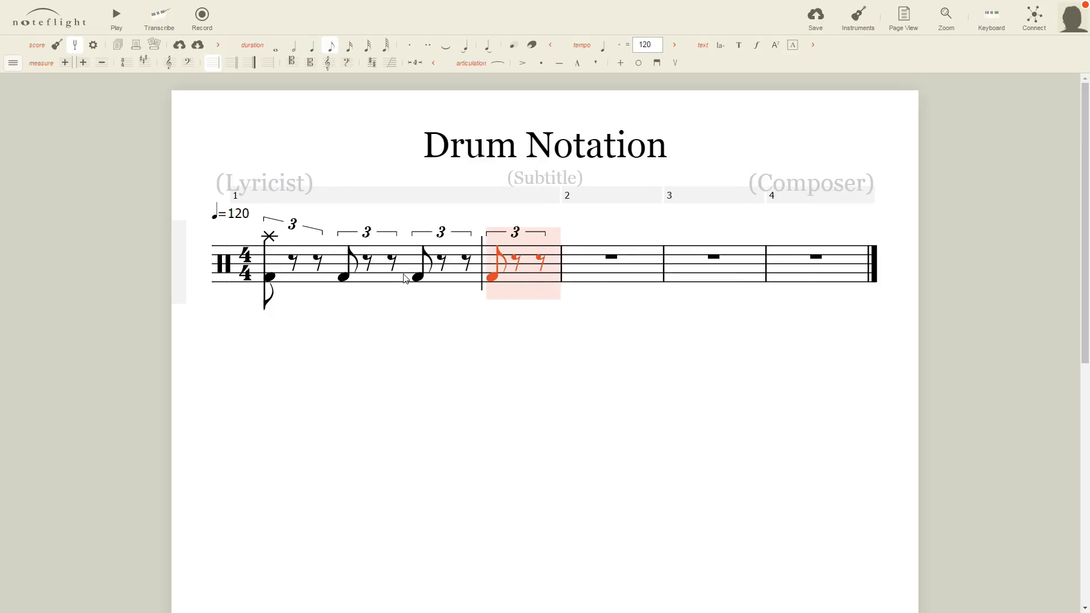
# Move the bass drum hits on beats 2 and 4 of measure 1 up to the snare's third space.
pyautogui.click(343, 276)
pyautogui.moveTo(344, 277); pyautogui.dragTo(344, 259)
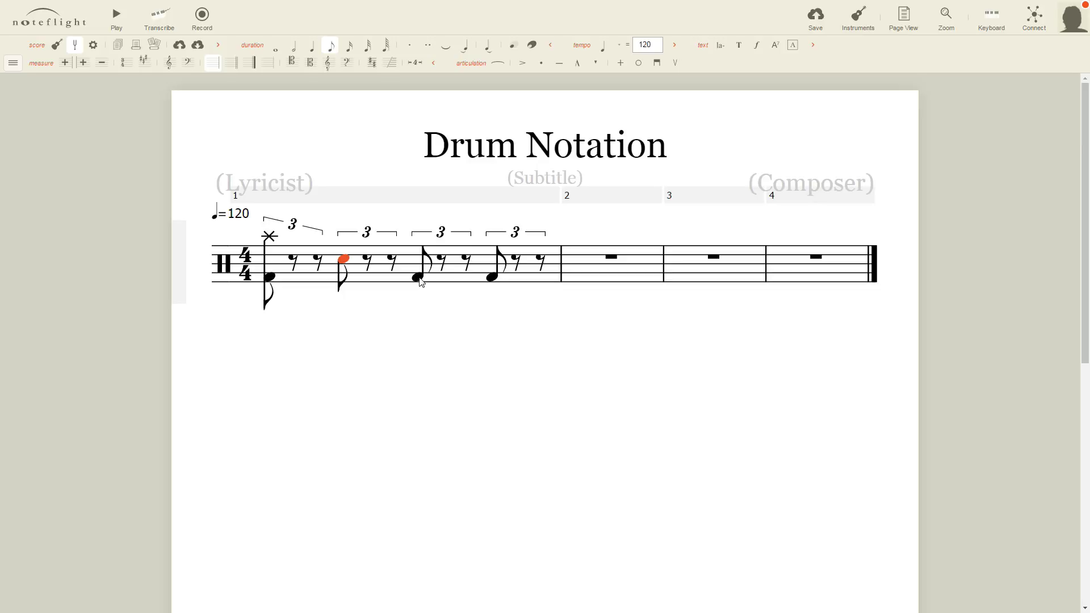
pyautogui.moveTo(491, 276); pyautogui.dragTo(492, 257)
# Add x-notehead hi-hat hits in the space directly above the staff on beats 2, 3 and 4 of measure 1.
pyautogui.click(346, 258)
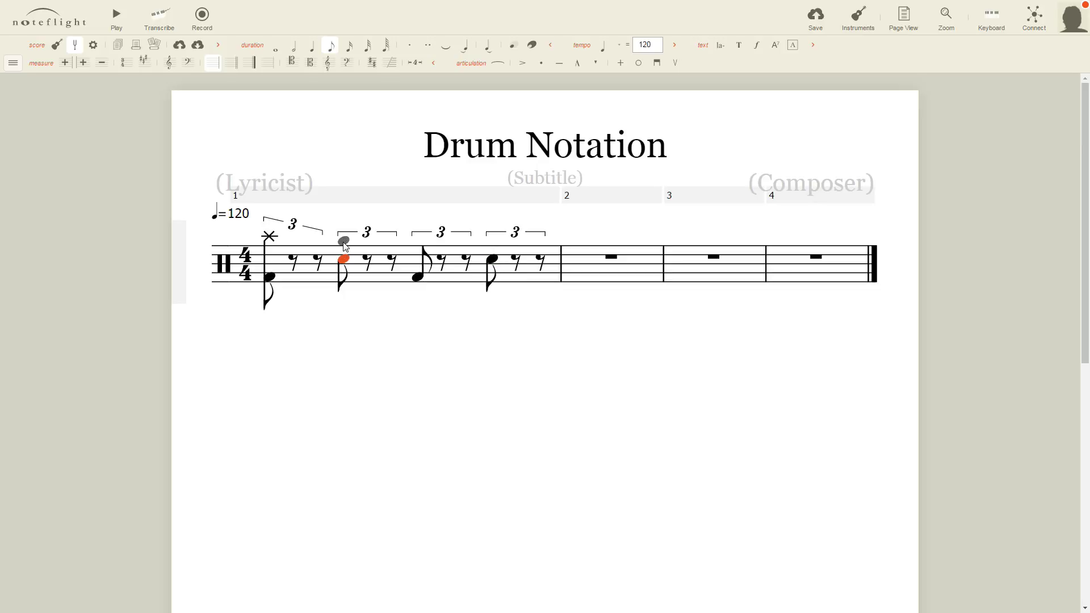
pyautogui.click(344, 241)
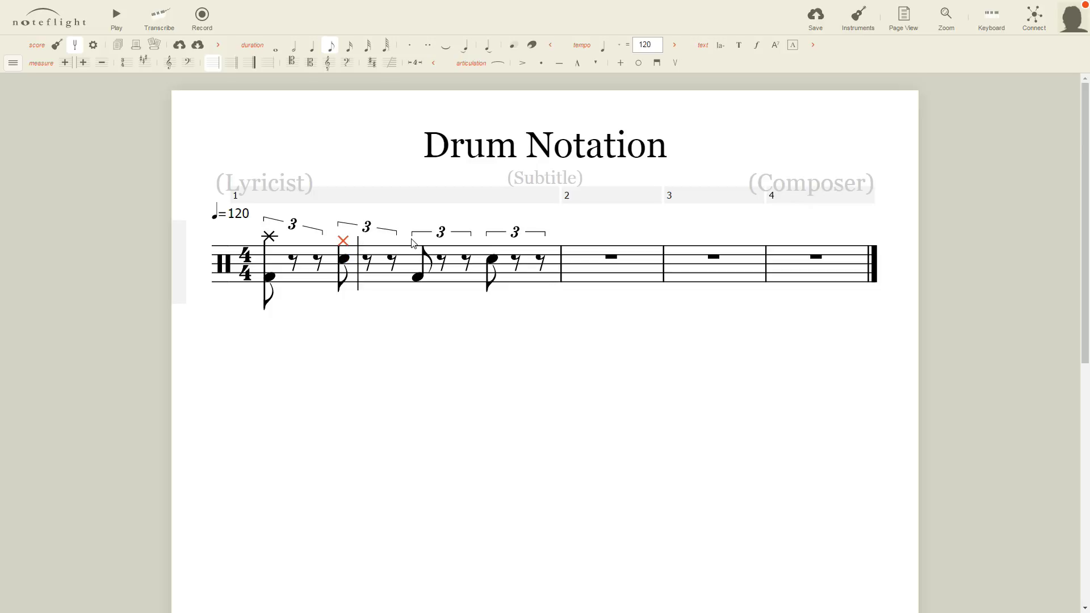
pyautogui.click(270, 240)
pyautogui.click(319, 121)
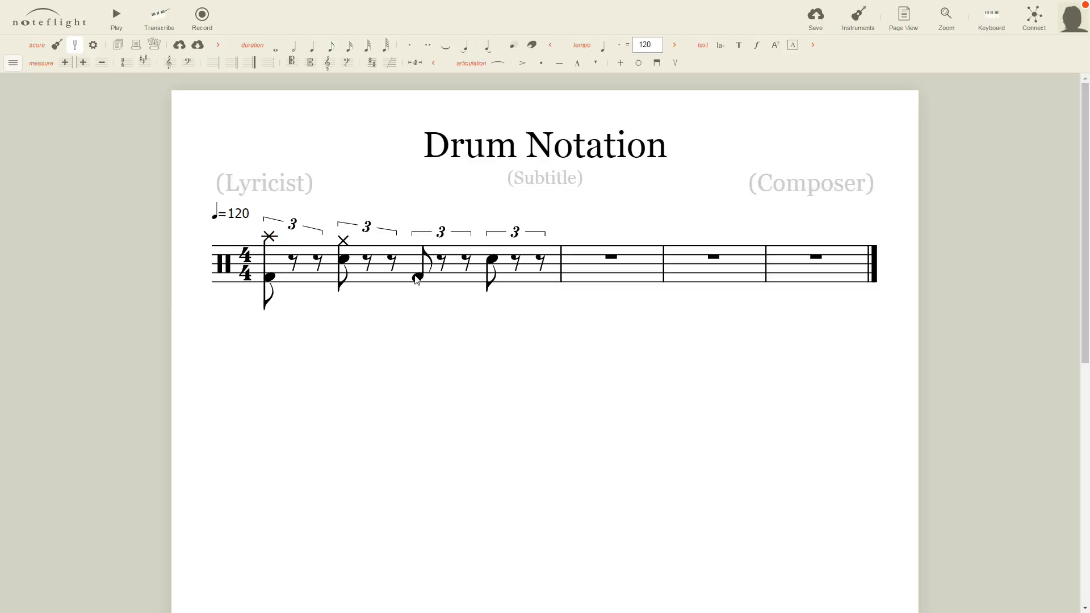
pyautogui.click(417, 277)
pyautogui.click(417, 241)
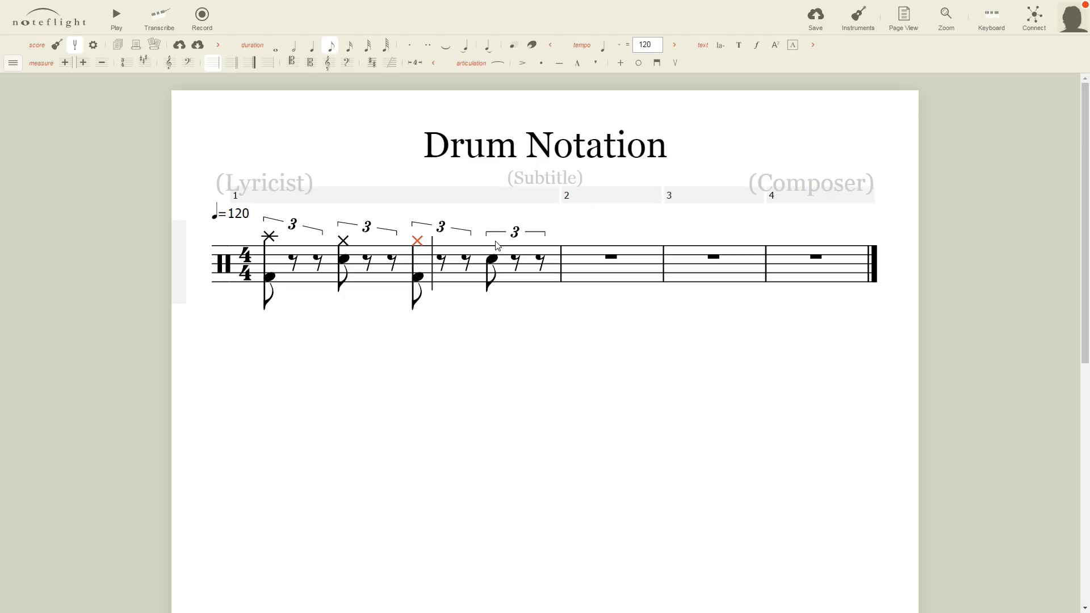
pyautogui.click(495, 245)
pyautogui.click(493, 242)
pyautogui.click(358, 201)
# Apply the open-circle articulation to the hits on all four beats of measure 1.
pyautogui.click(379, 281)
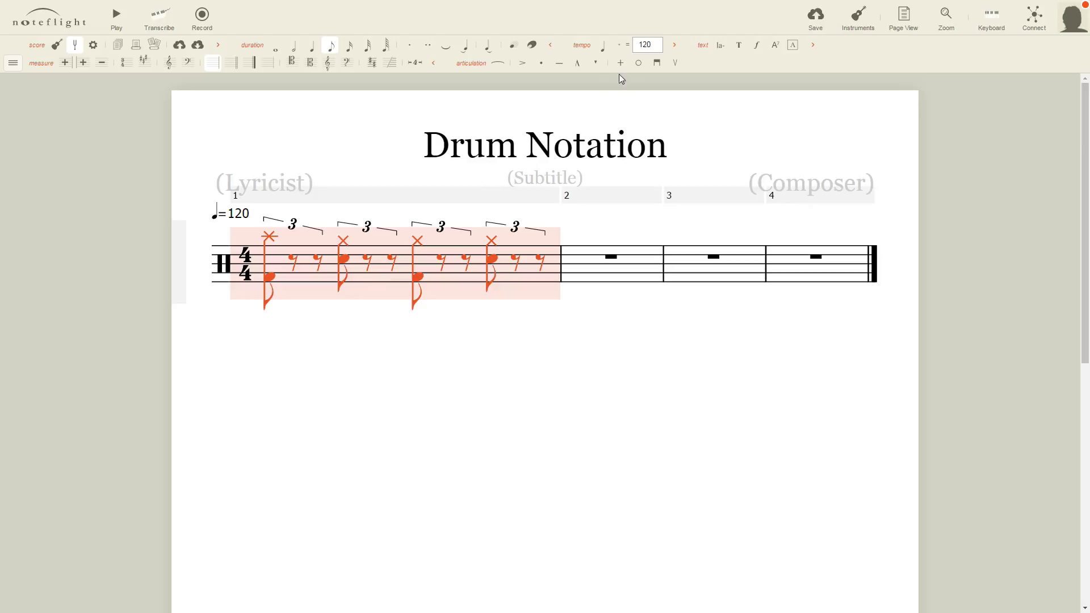
pyautogui.click(639, 63)
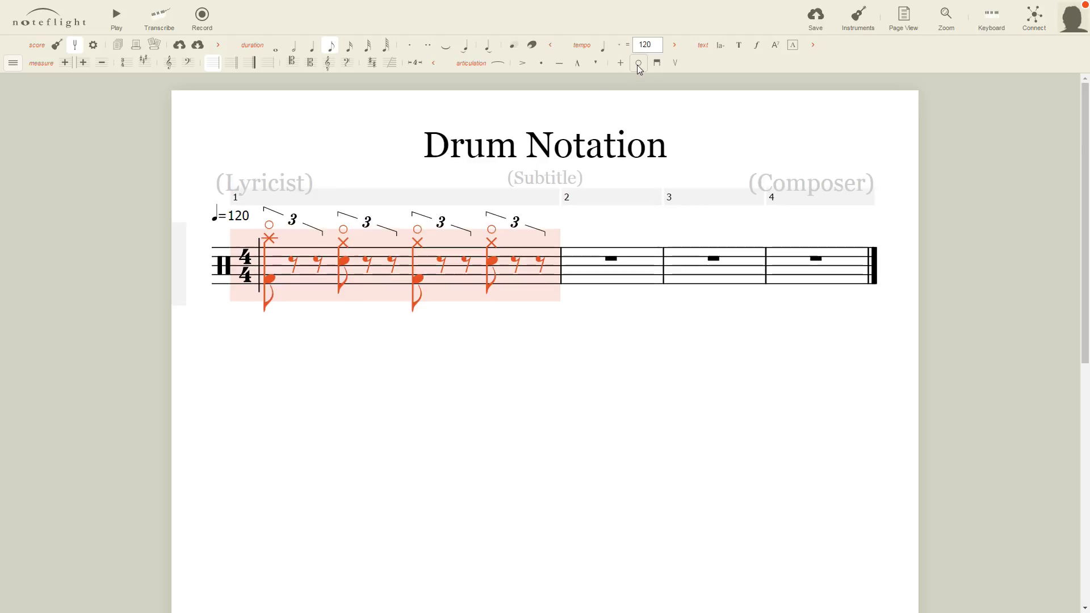
pyautogui.click(327, 130)
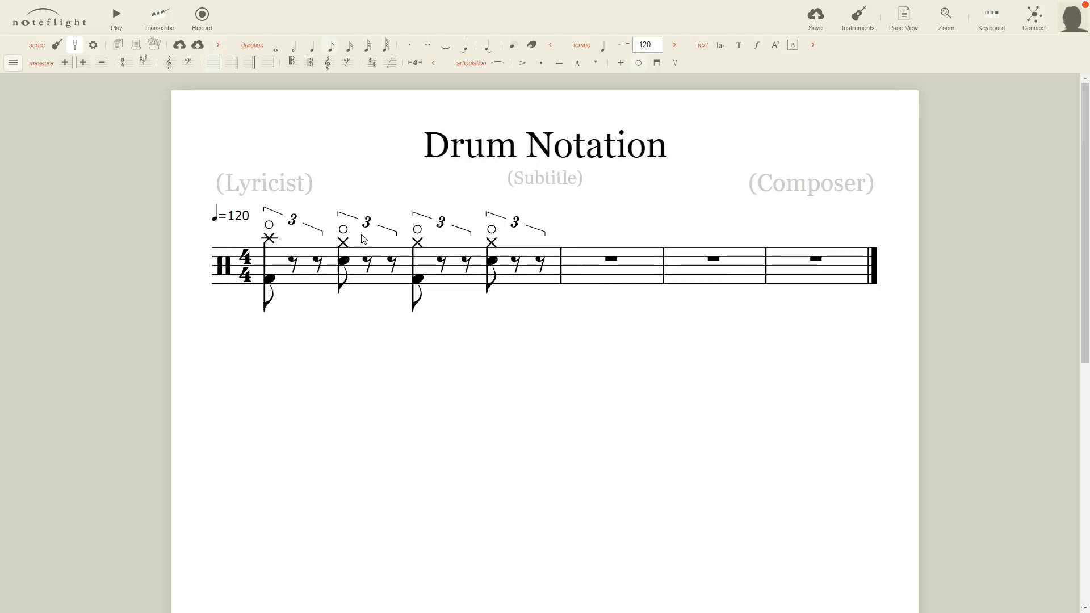
# Fill the third triplet note with a bass drum hit on beats 1 and 3 and a snare hit on beats 2 and 4 of measure 1.
pyautogui.click(318, 265)
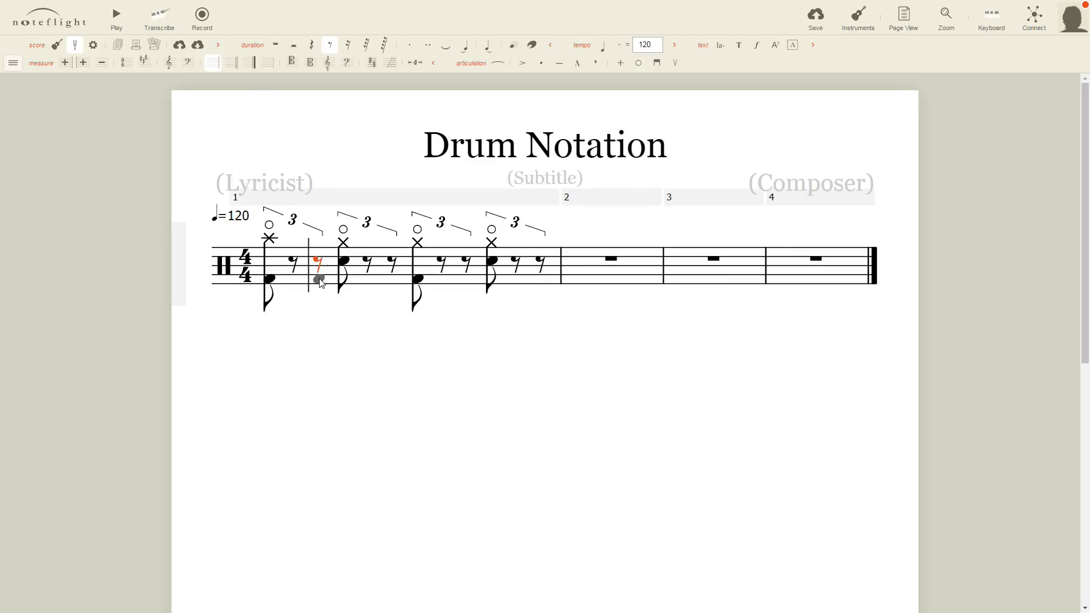
pyautogui.click(261, 111)
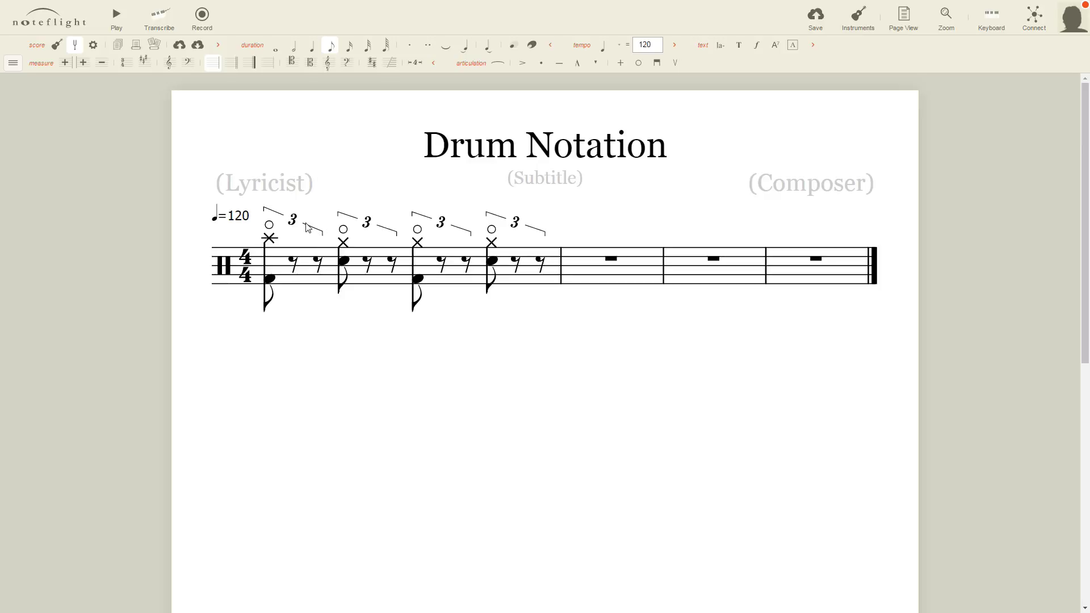
pyautogui.click(319, 280)
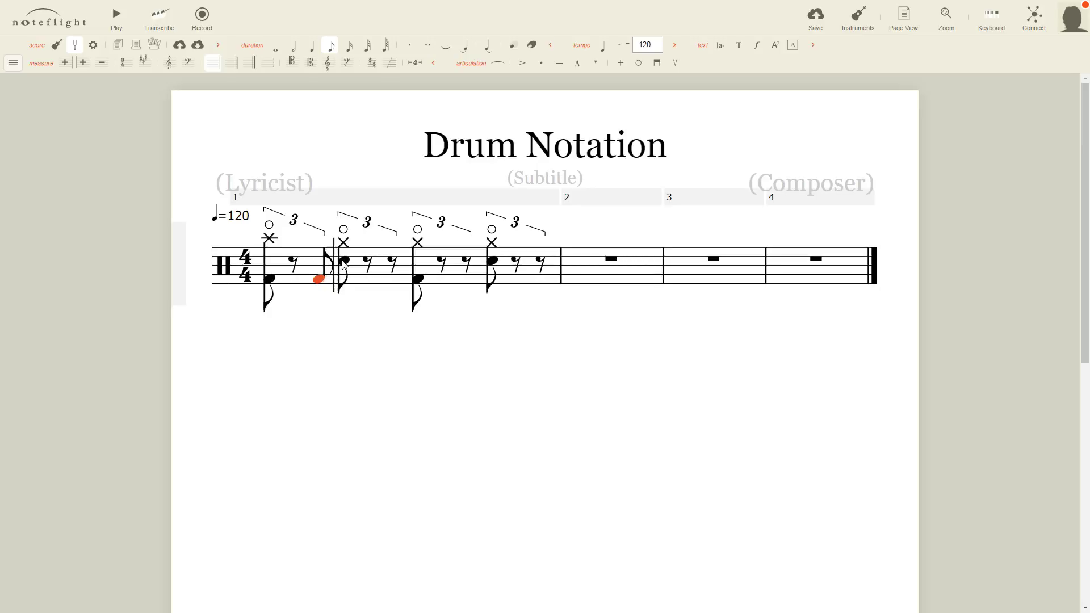
pyautogui.click(393, 261)
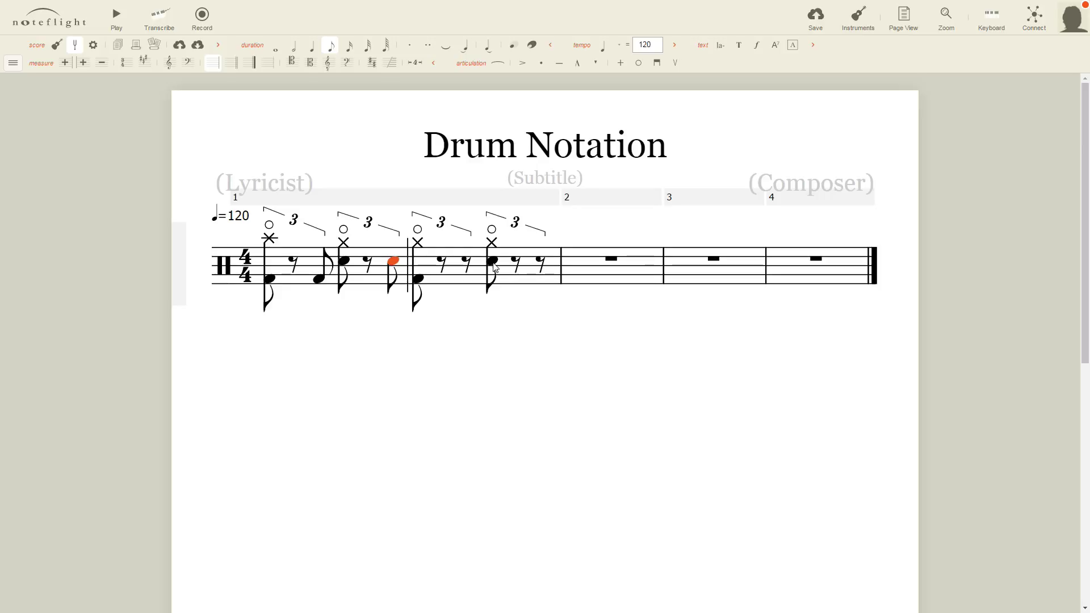
pyautogui.click(467, 278)
pyautogui.click(540, 263)
pyautogui.click(539, 261)
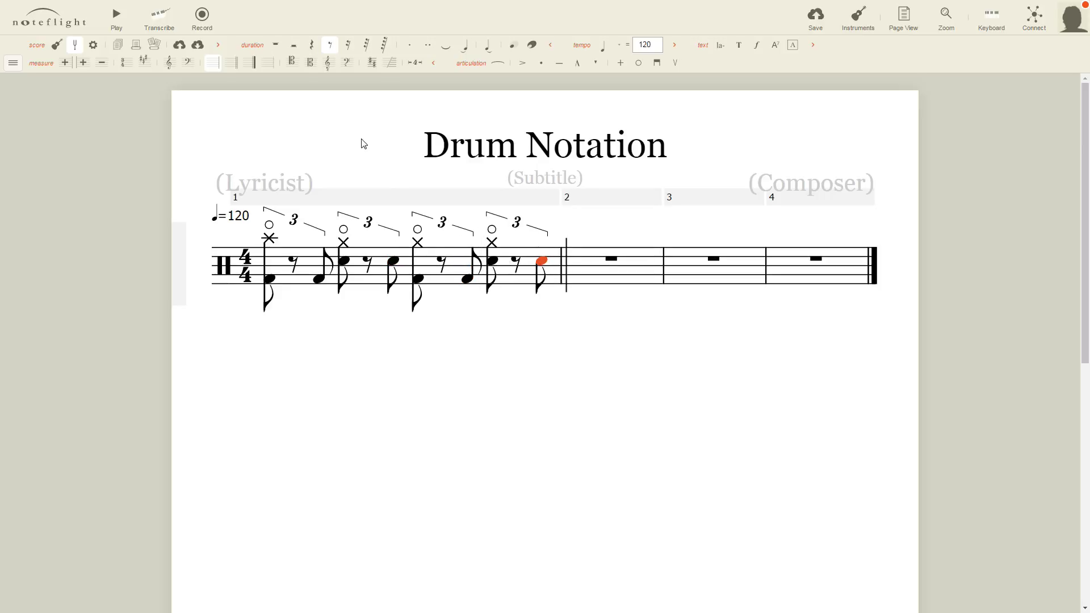
# Copy the contents of measure 1 into measure 2 and lower the copy's opening cymbal hit to the hi-hat space.
pyautogui.click(363, 143)
pyautogui.click(319, 253)
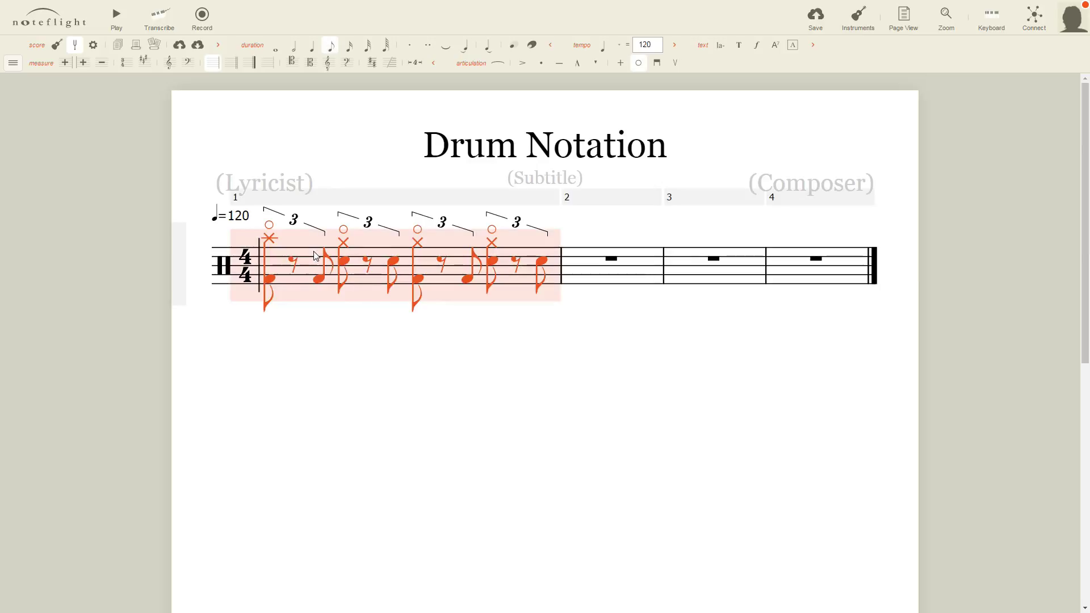
pyautogui.click(594, 269)
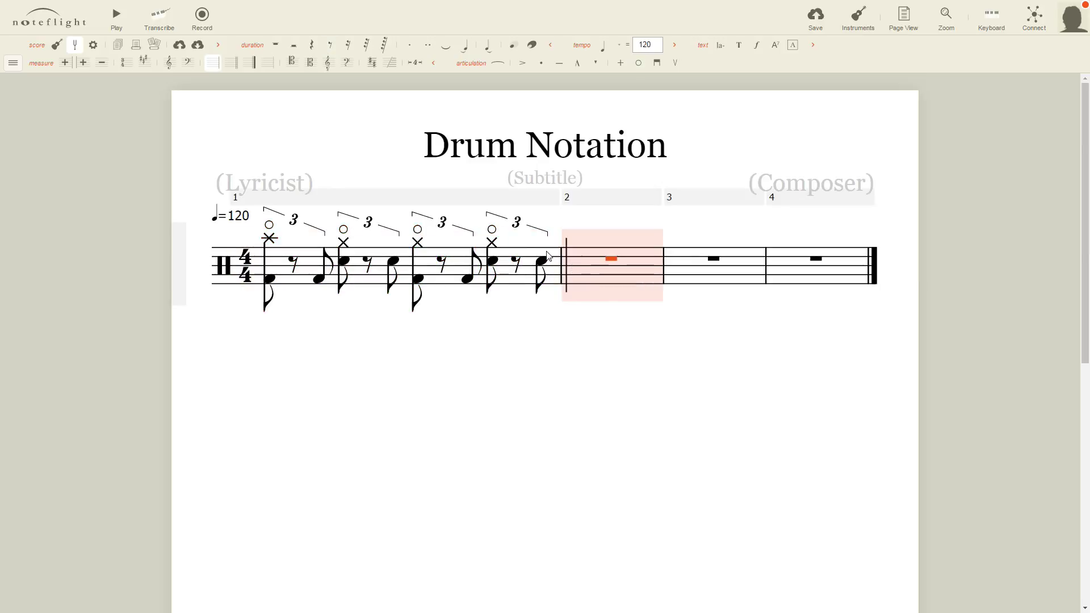
pyautogui.hotkey('ctrl', 'v')
pyautogui.click(426, 177)
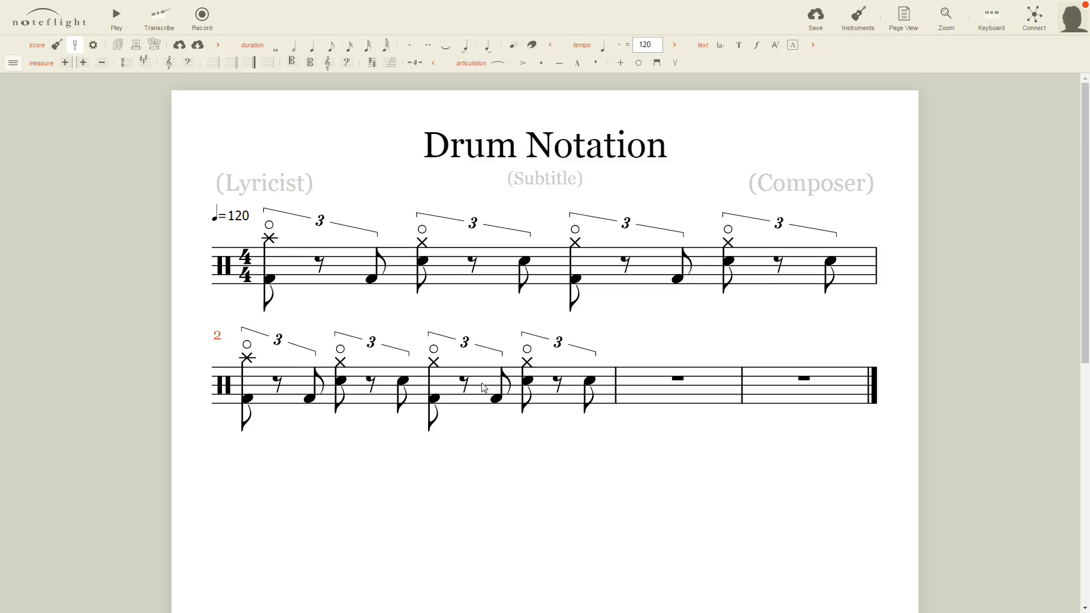
pyautogui.hotkey('ctrl', 'z')
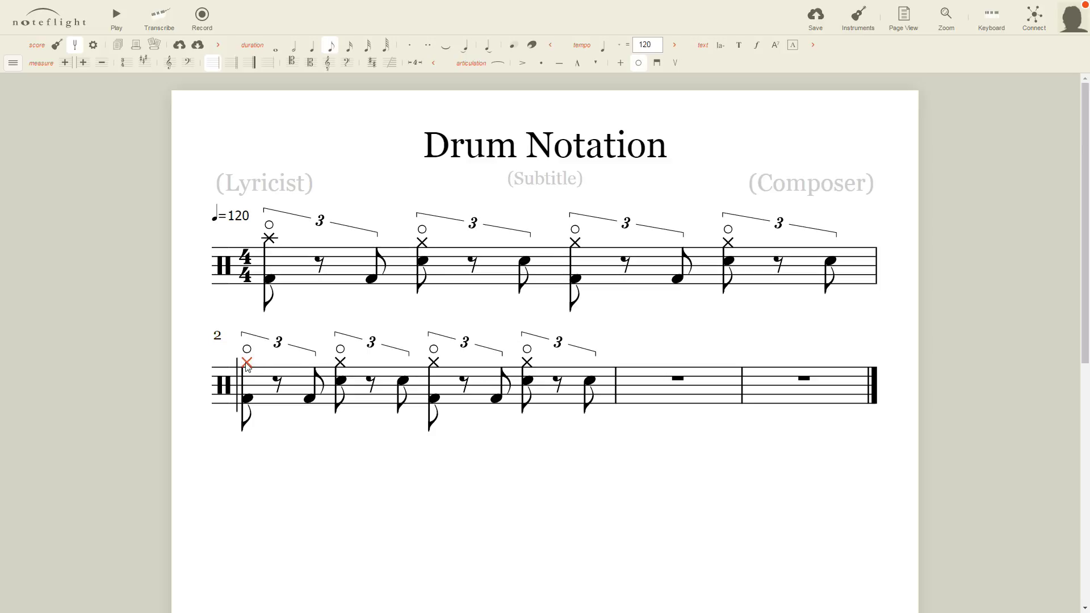
# Copy the pattern of measure 2 into measures 3 and 4.
pyautogui.click(364, 402)
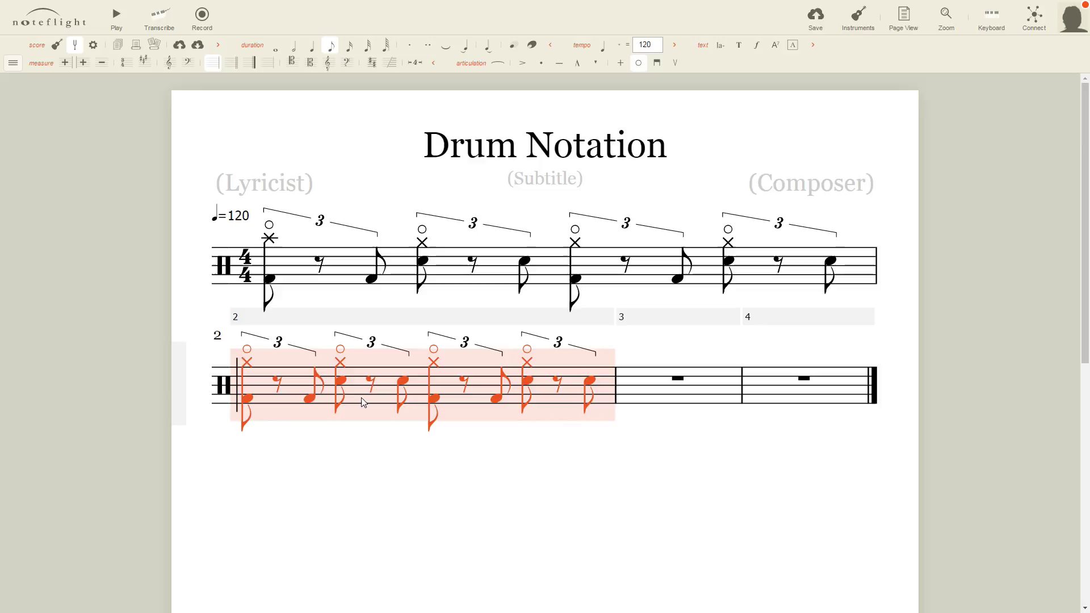
pyautogui.click(644, 400)
pyautogui.hotkey('ctrl', 'v')
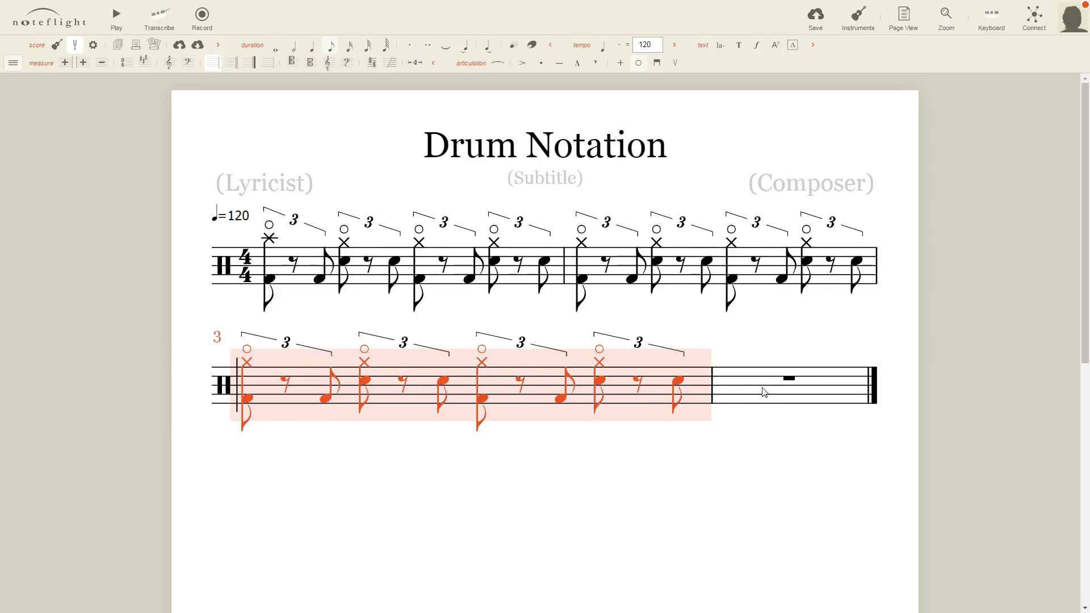
pyautogui.click(744, 388)
pyautogui.hotkey('ctrl', 'v')
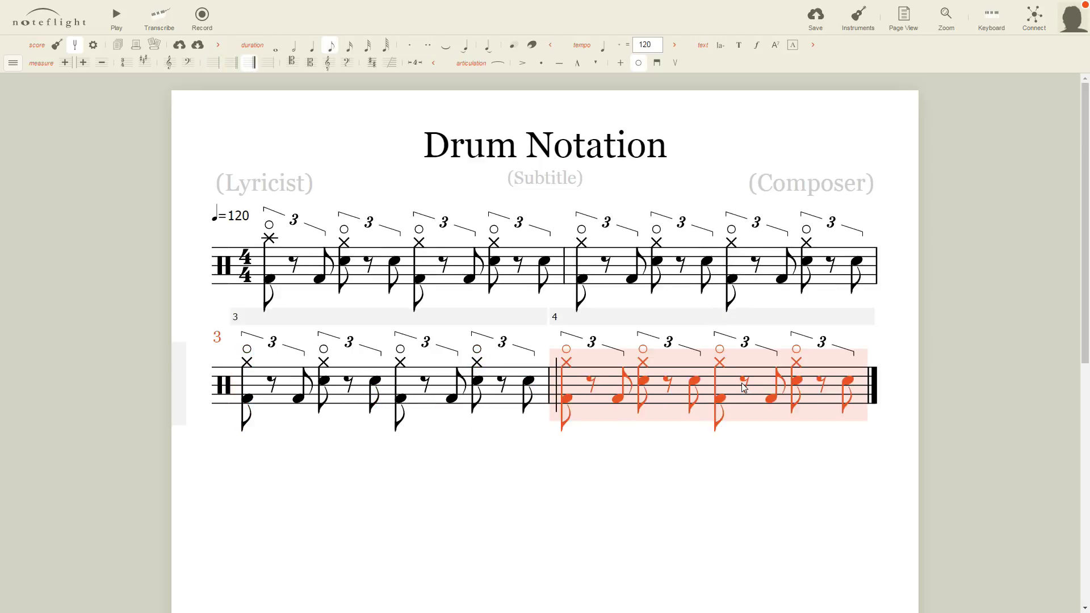
pyautogui.click(354, 153)
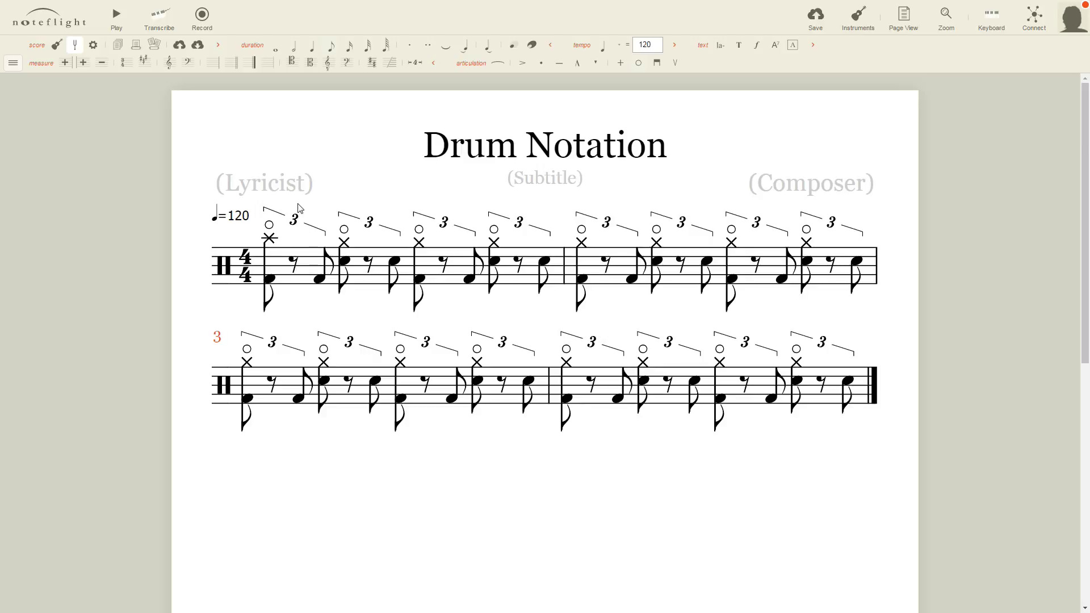
# Set the whole score's tempo to 160 and play it back.
pyautogui.click(118, 17)
pyautogui.hotkey('ctrl', 'a')
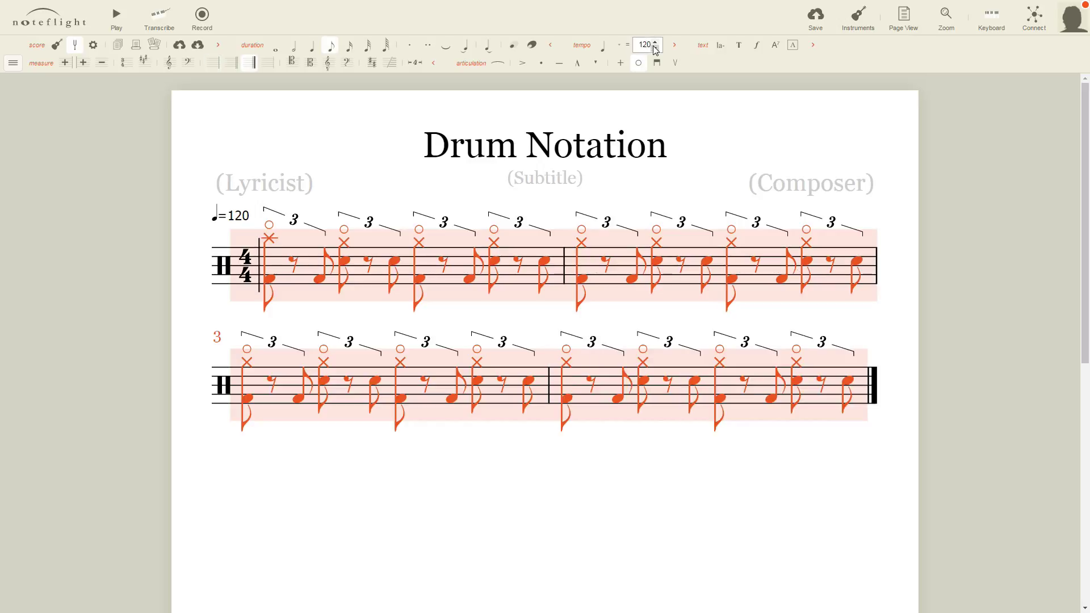
pyautogui.press('BackSpace')
pyautogui.press('BackSpace')
pyautogui.write('60')
pyautogui.press('BackSpace')
pyautogui.write('16')
pyautogui.click(369, 130)
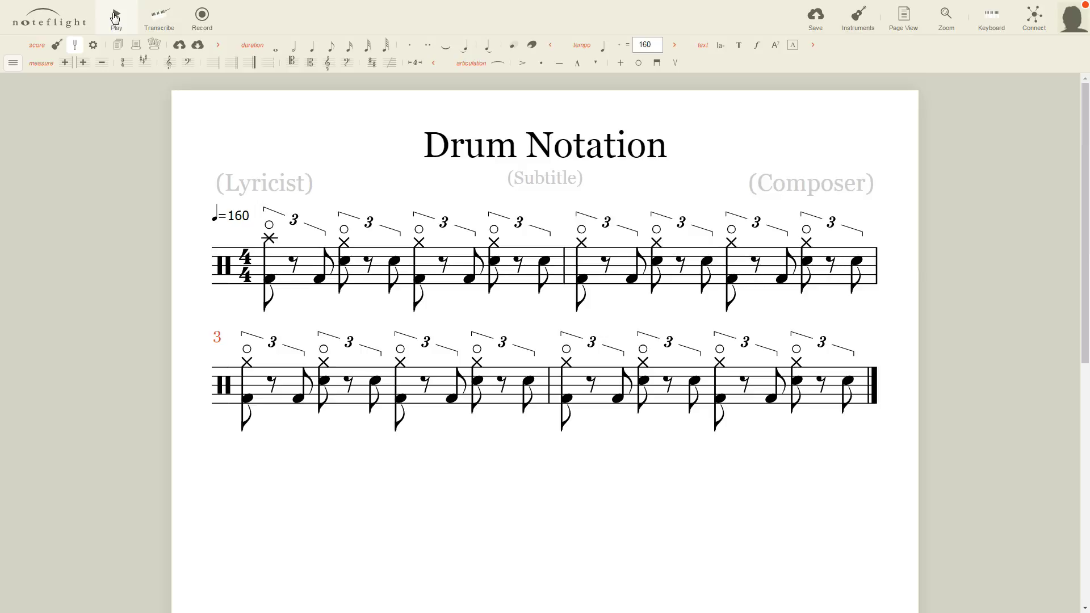
pyautogui.click(115, 17)
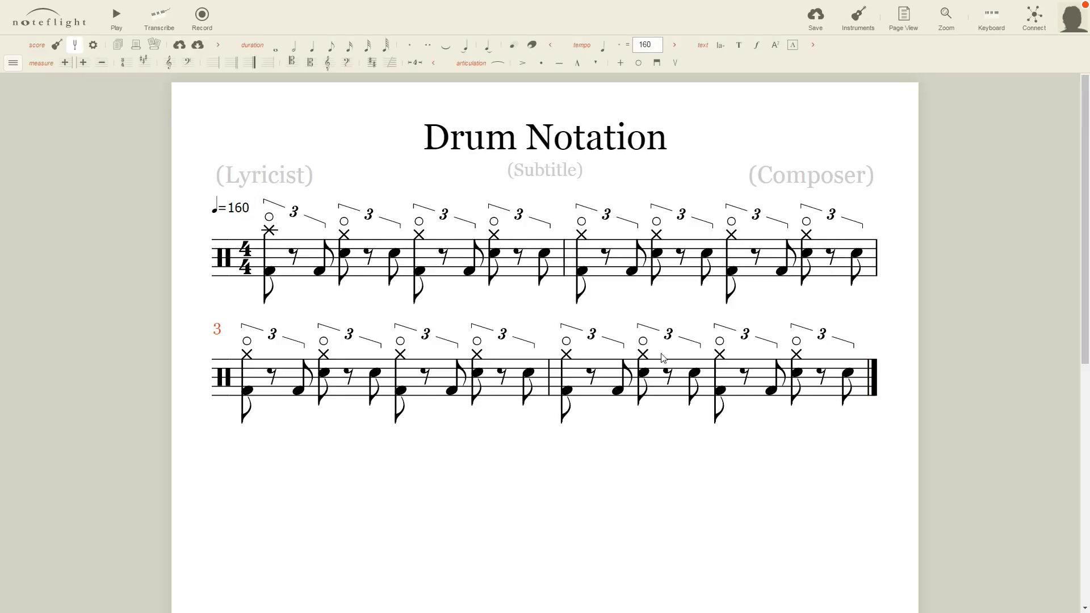
# Clear the notes from measure 4 and insert an empty measure before it.
pyautogui.click(605, 388)
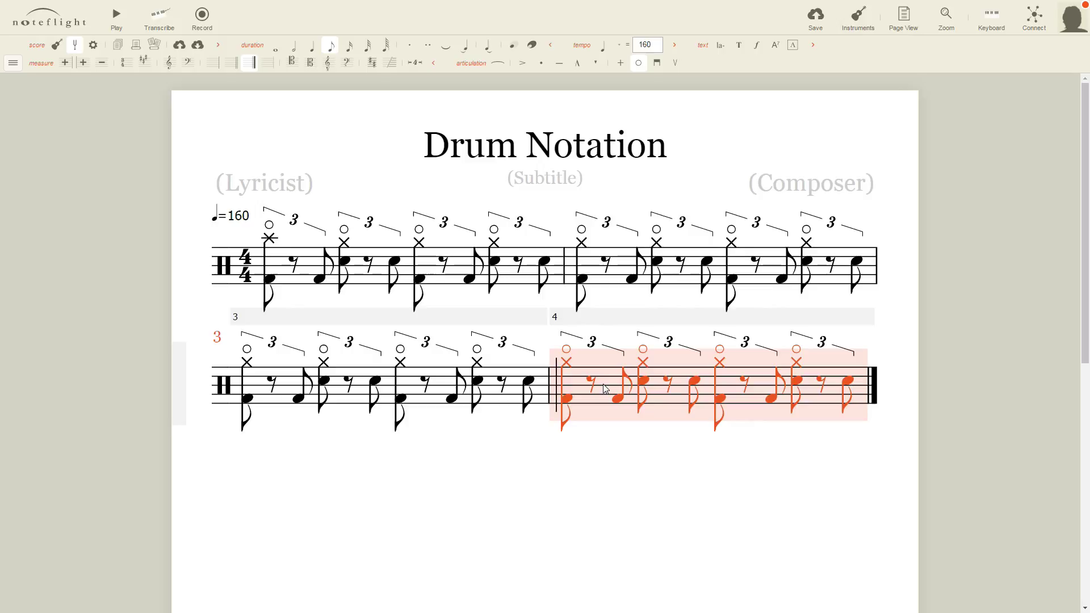
pyautogui.press('Delete')
pyautogui.press('Escape')
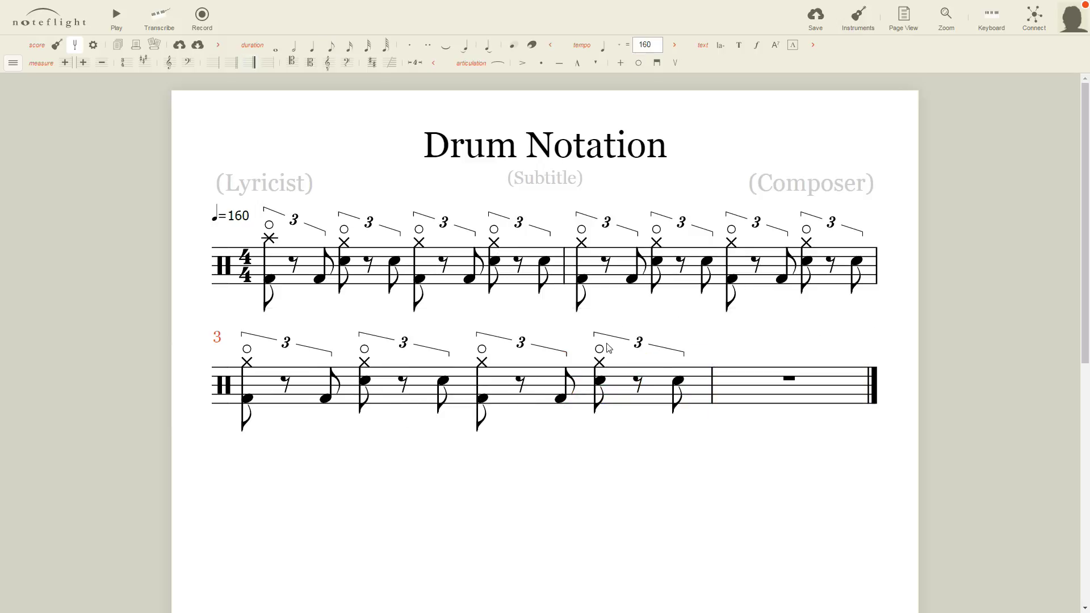
pyautogui.click(790, 383)
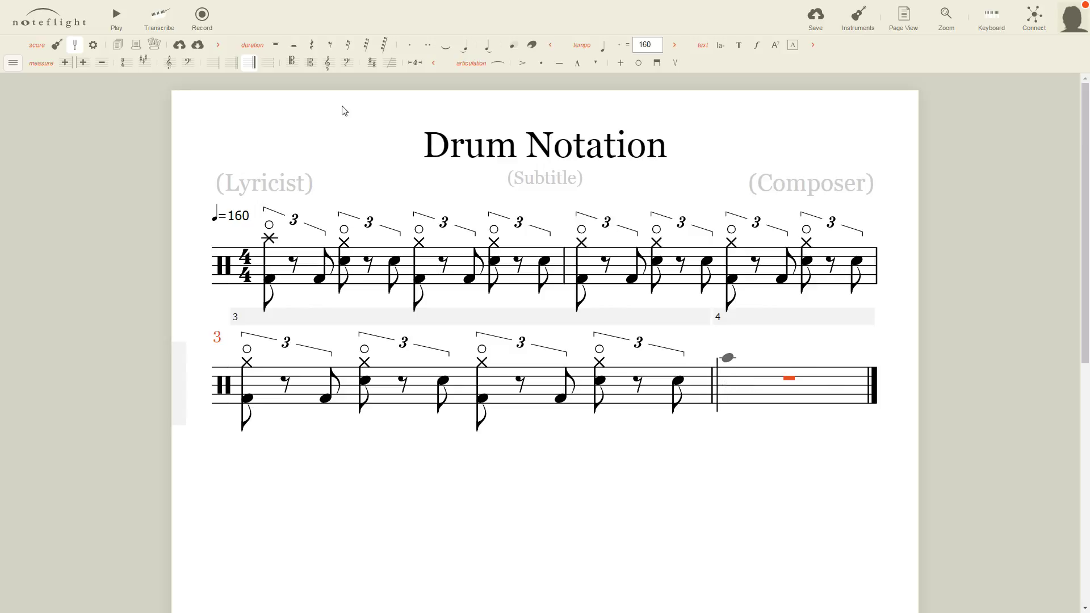
pyautogui.press('Escape')
pyautogui.click(817, 384)
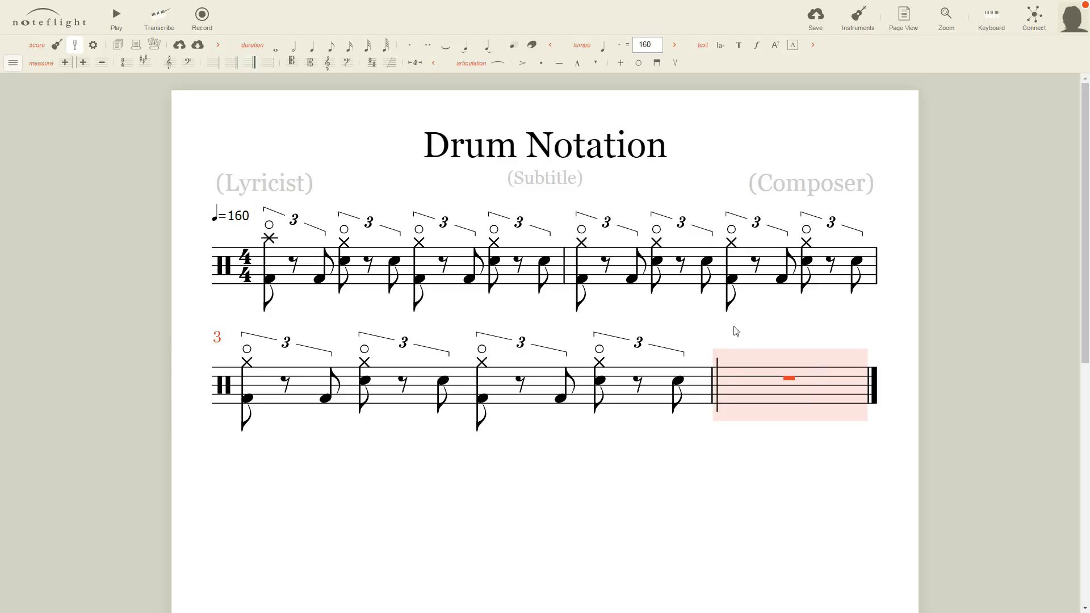
pyautogui.click(65, 62)
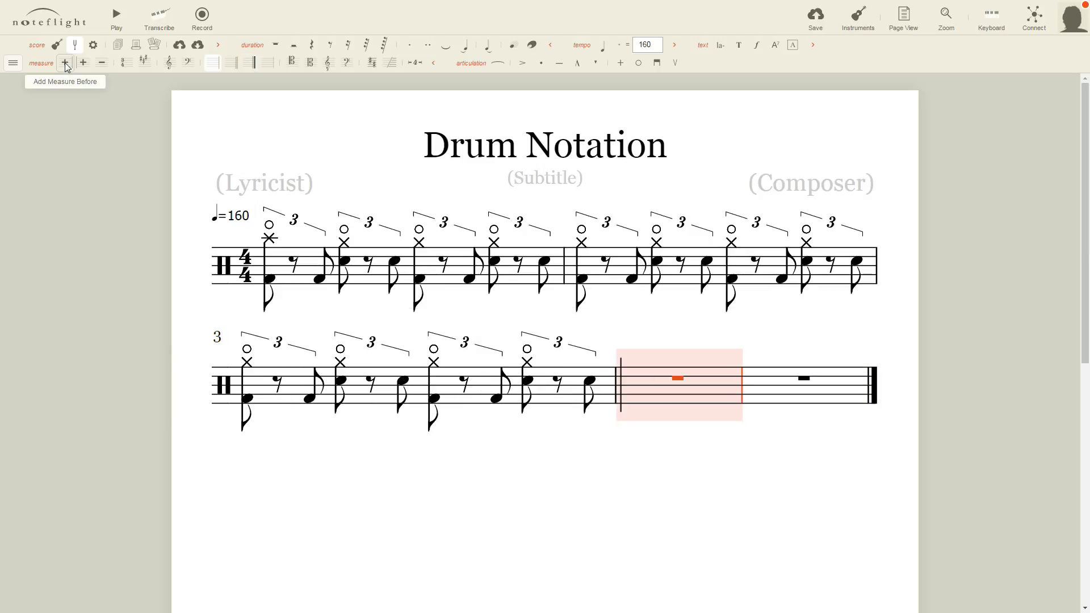
# Enter a quarter-note x-notehead hit directly above the staff with a bass drum hit on beat 1 of measure 5.
pyautogui.click(756, 367)
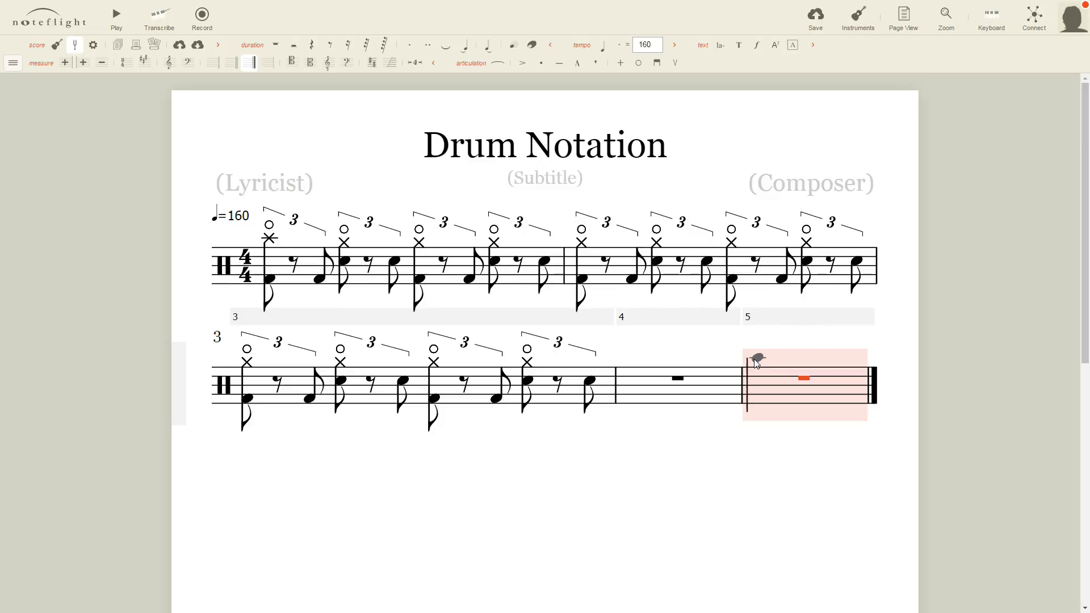
pyautogui.click(753, 361)
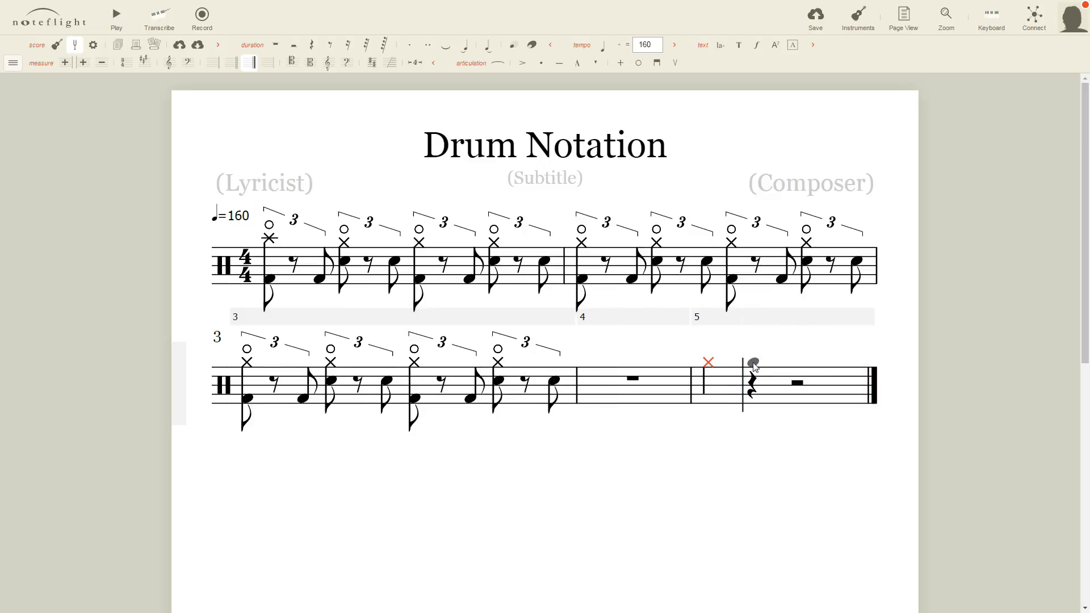
pyautogui.click(710, 402)
pyautogui.click(709, 399)
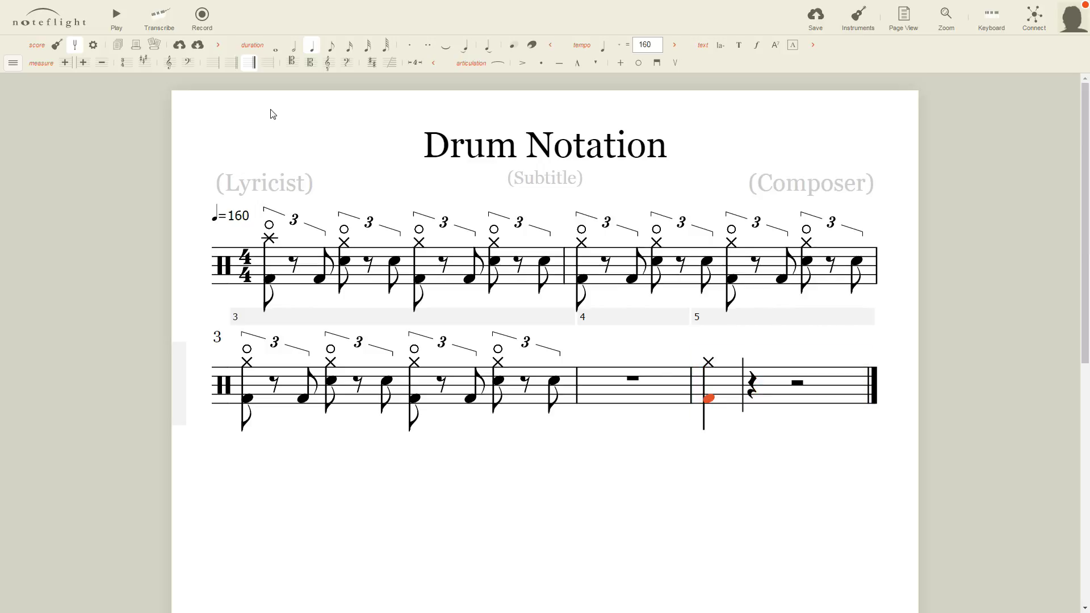
# Enter a quarter-note snare hit in the third space on beat 1 of measure 4.
pyautogui.click(603, 323)
pyautogui.click(630, 375)
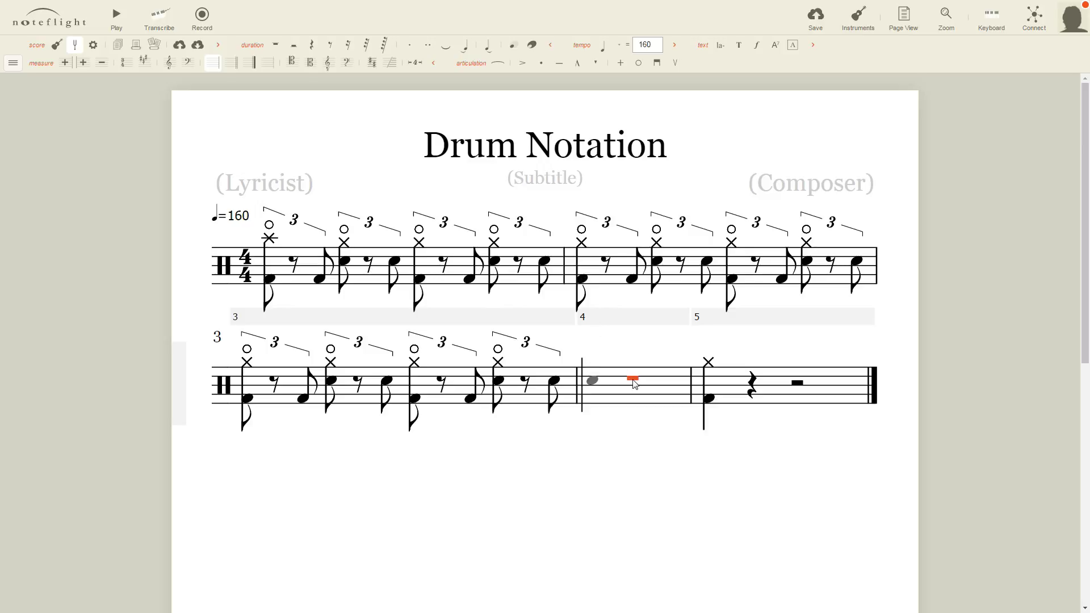
pyautogui.click(609, 382)
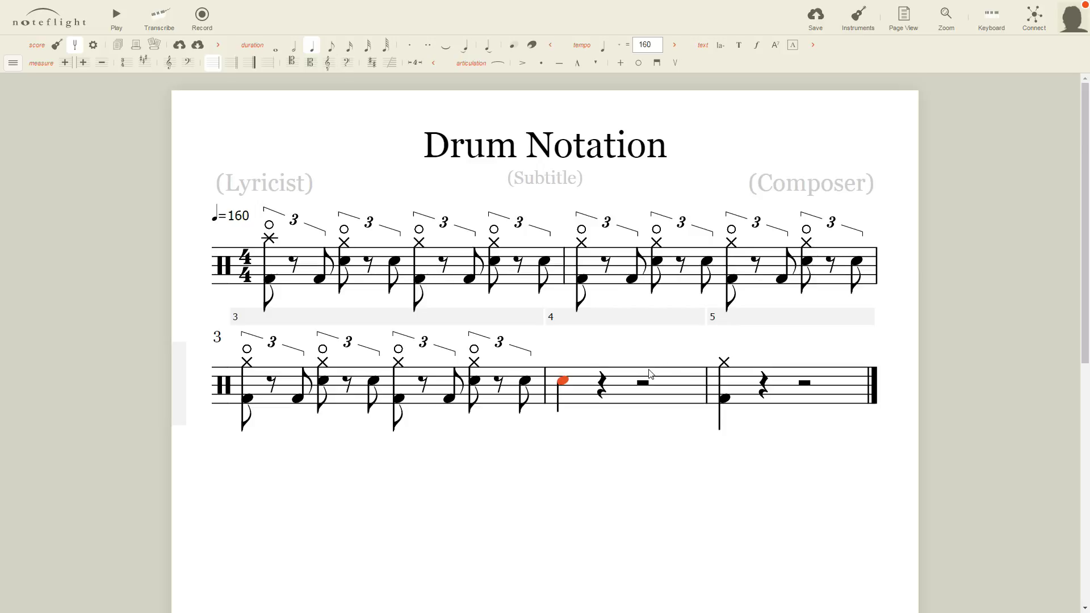
pyautogui.click(332, 47)
pyautogui.hotkey('ctrl', '3')
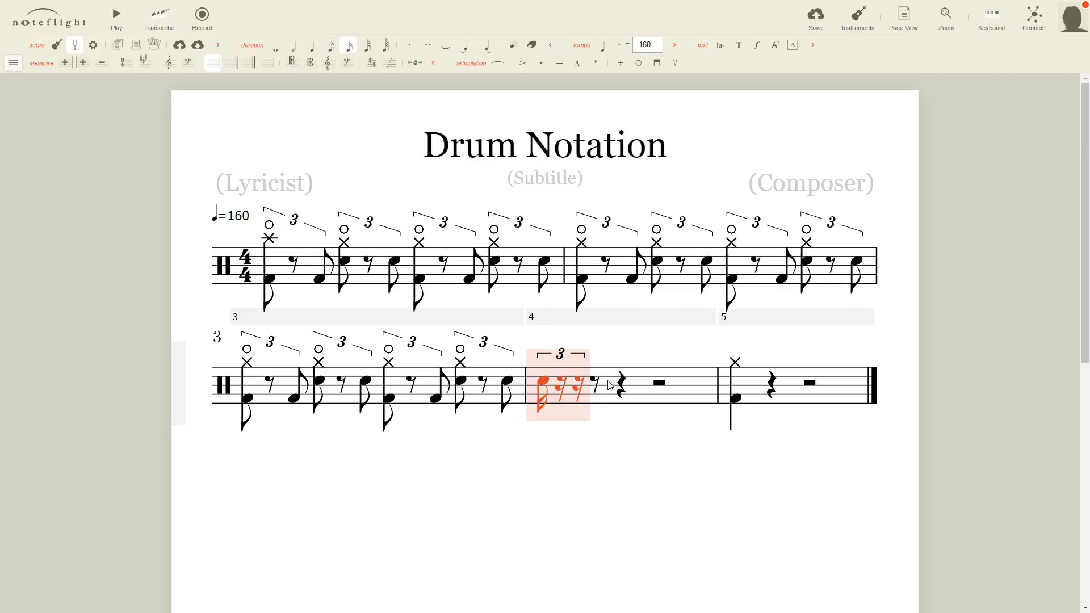
pyautogui.hotkey('ctrl', 'z')
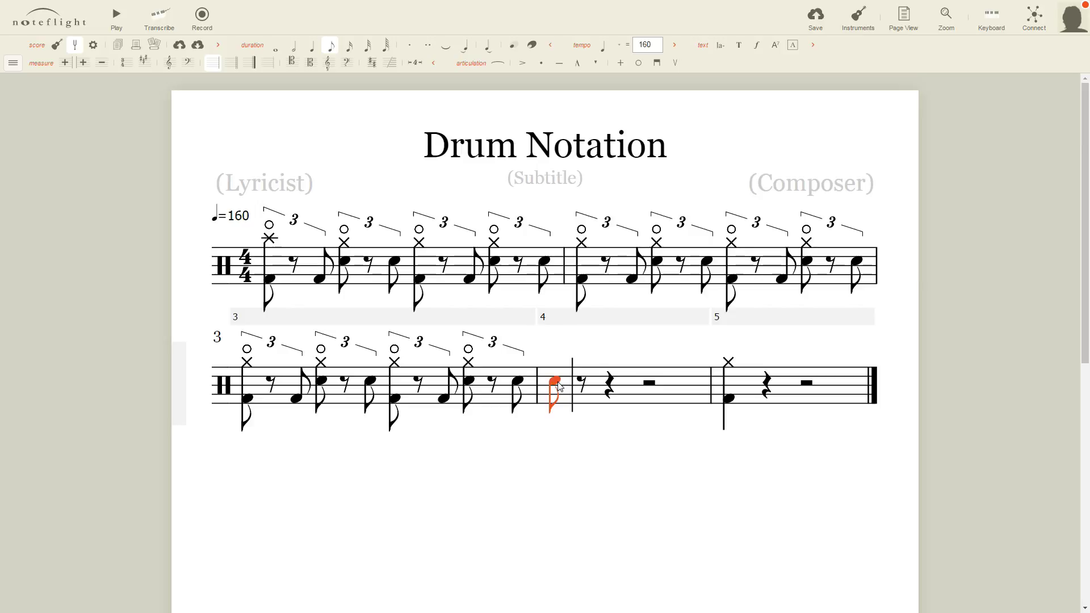
pyautogui.click(312, 45)
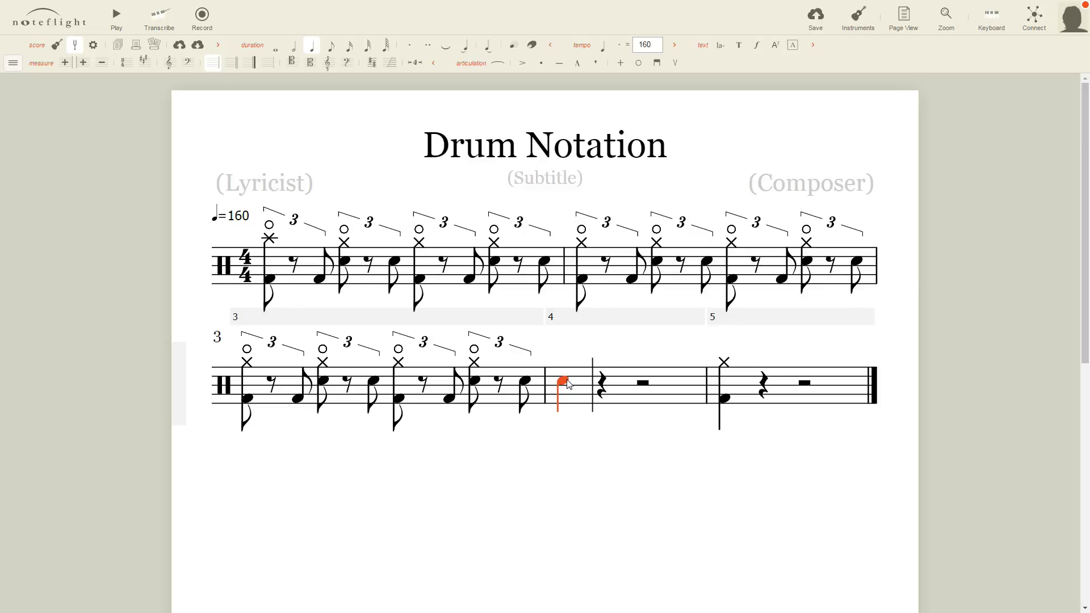
# Turn beat 1 of measure 4 into a sextuplet and fill it with six sixteenth-note snare hits.
pyautogui.press('3')
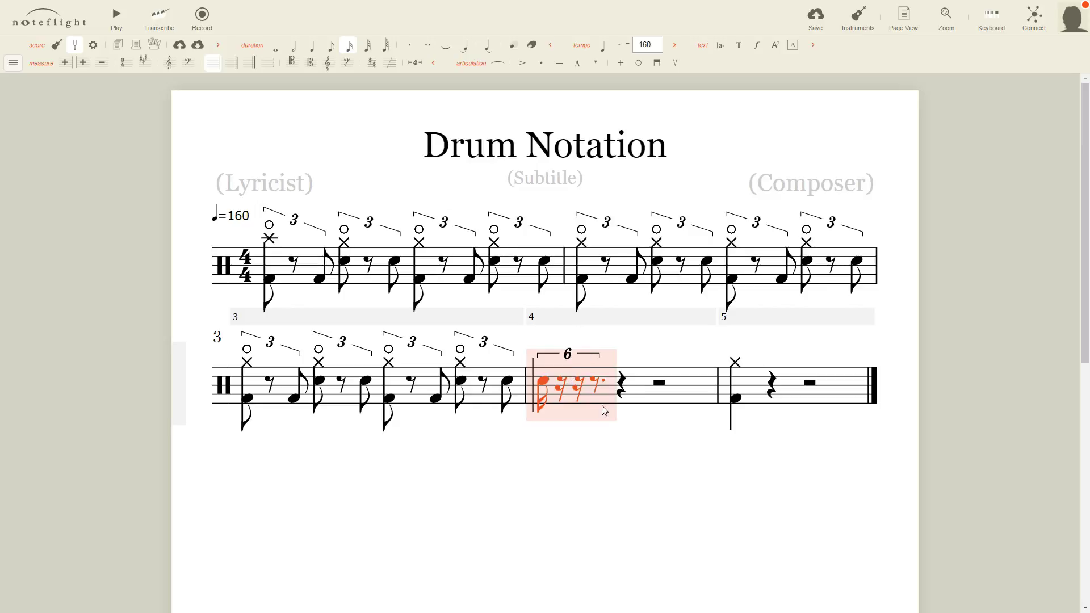
pyautogui.click(562, 380)
pyautogui.click(578, 381)
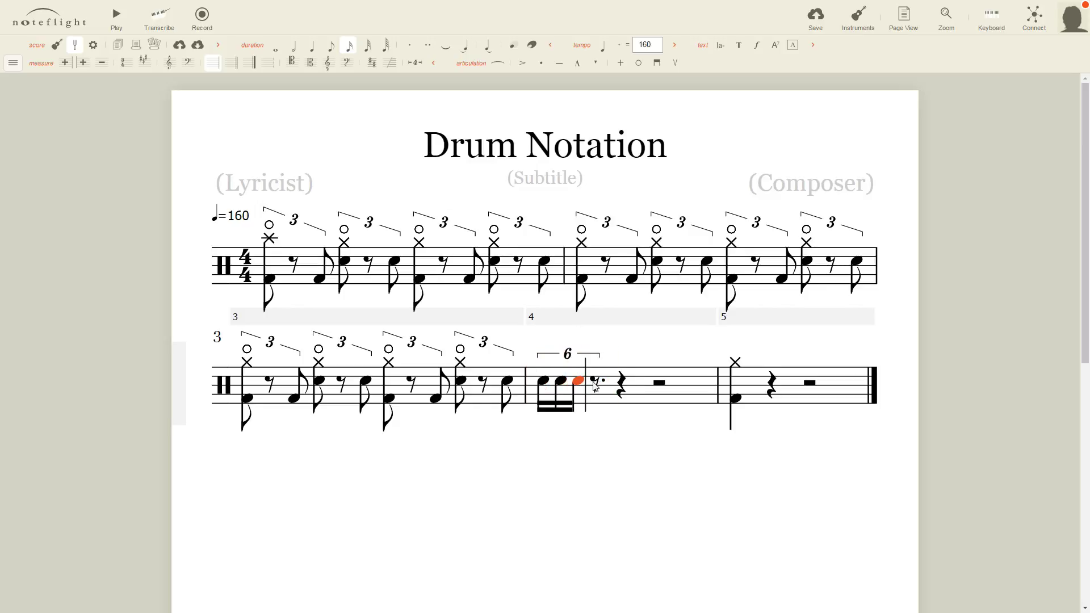
pyautogui.click(594, 382)
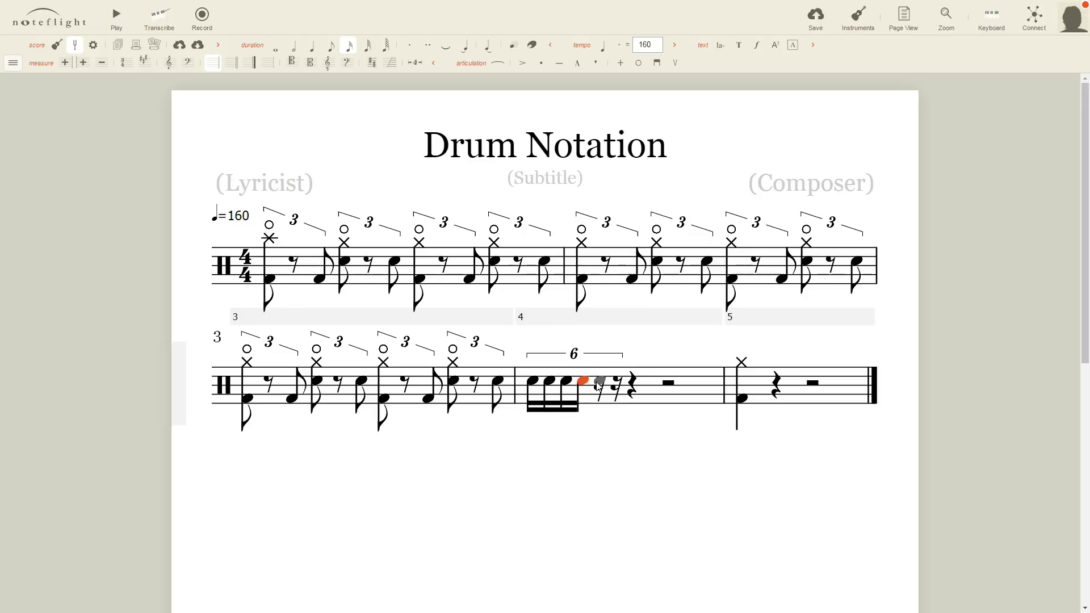
pyautogui.click(614, 386)
pyautogui.click(615, 384)
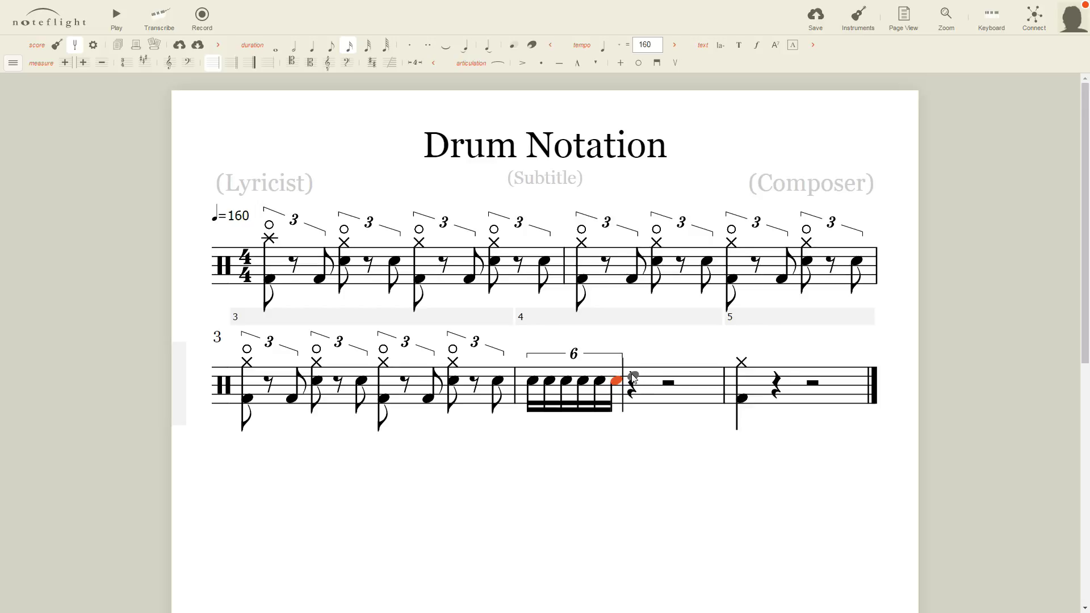
# Create sextuplets in measure 4 starting with a fourth-line tom hit on beat 2 and a third-space hit on beat 3.
pyautogui.click(633, 377)
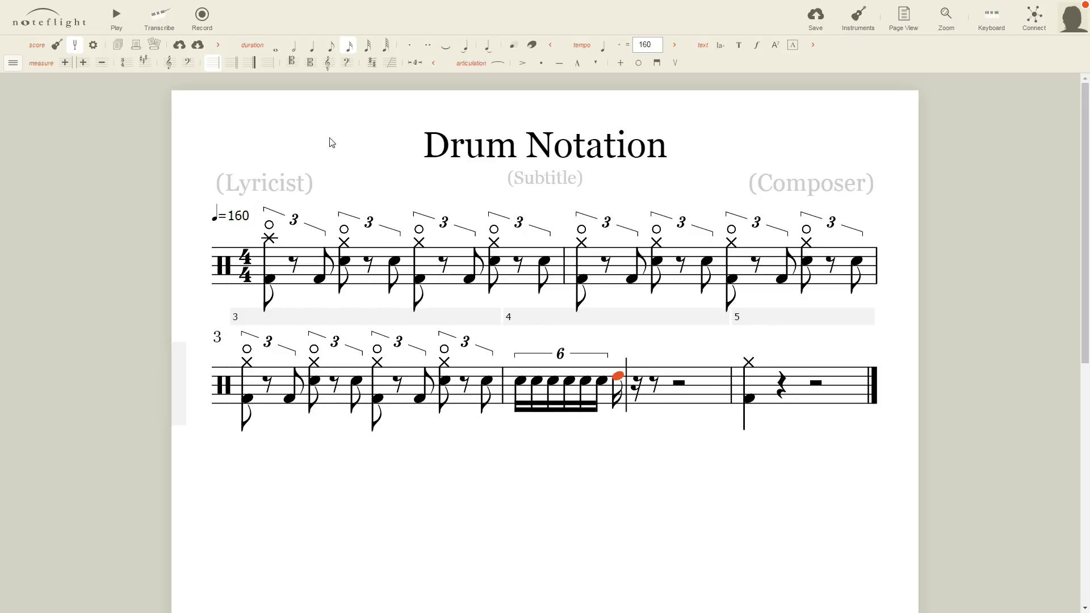
pyautogui.click(306, 49)
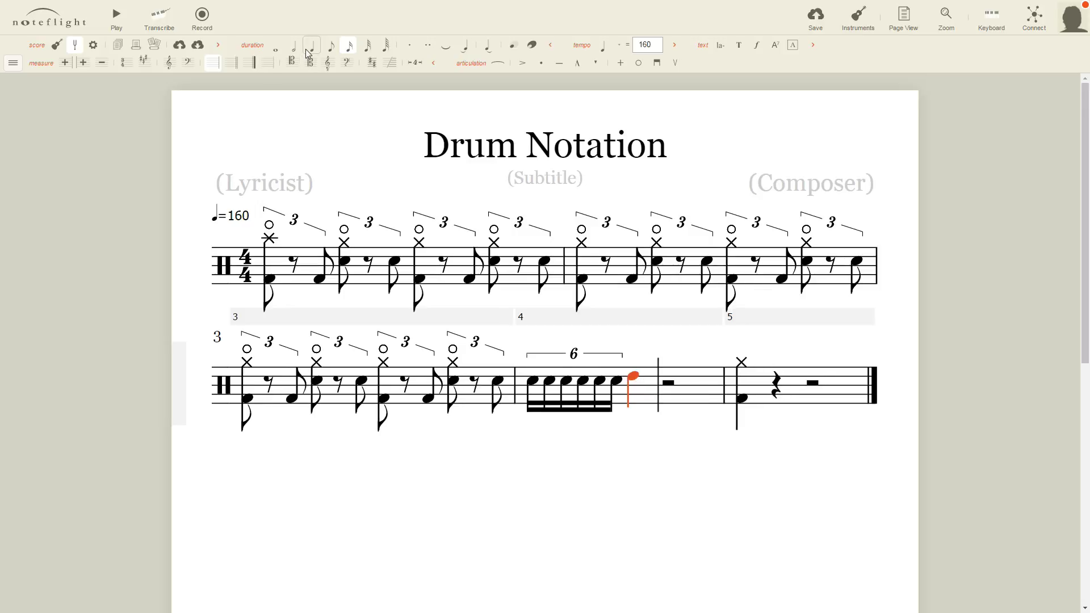
pyautogui.press('3')
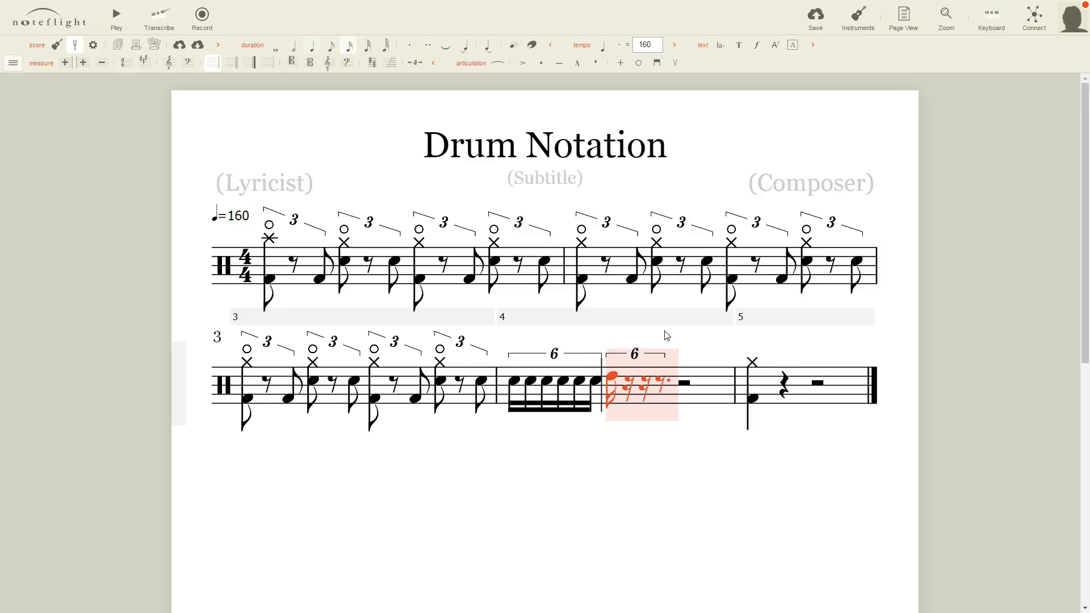
pyautogui.click(685, 380)
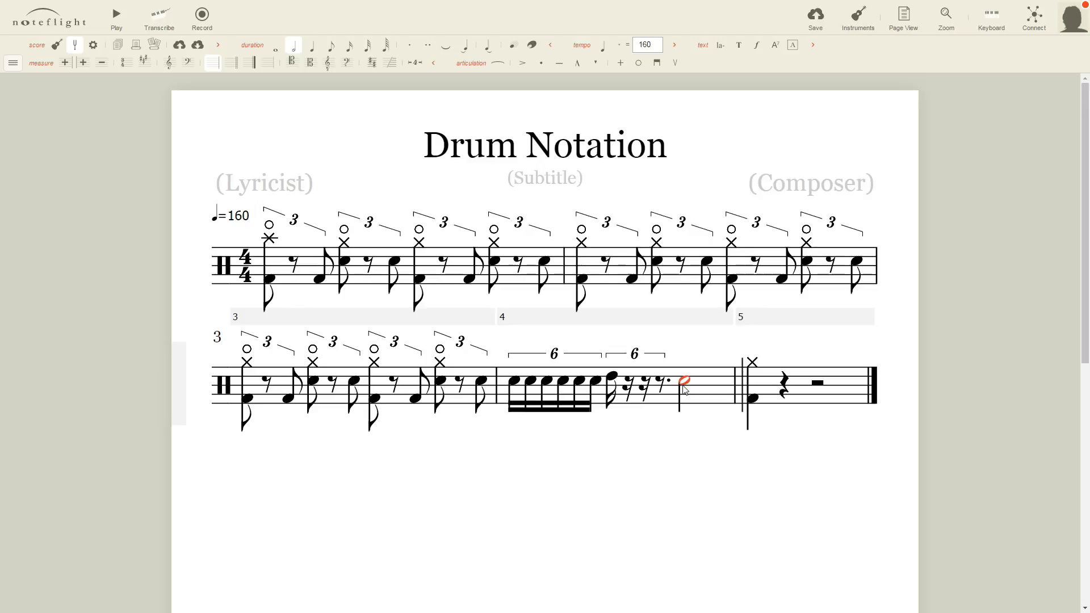
pyautogui.click(311, 47)
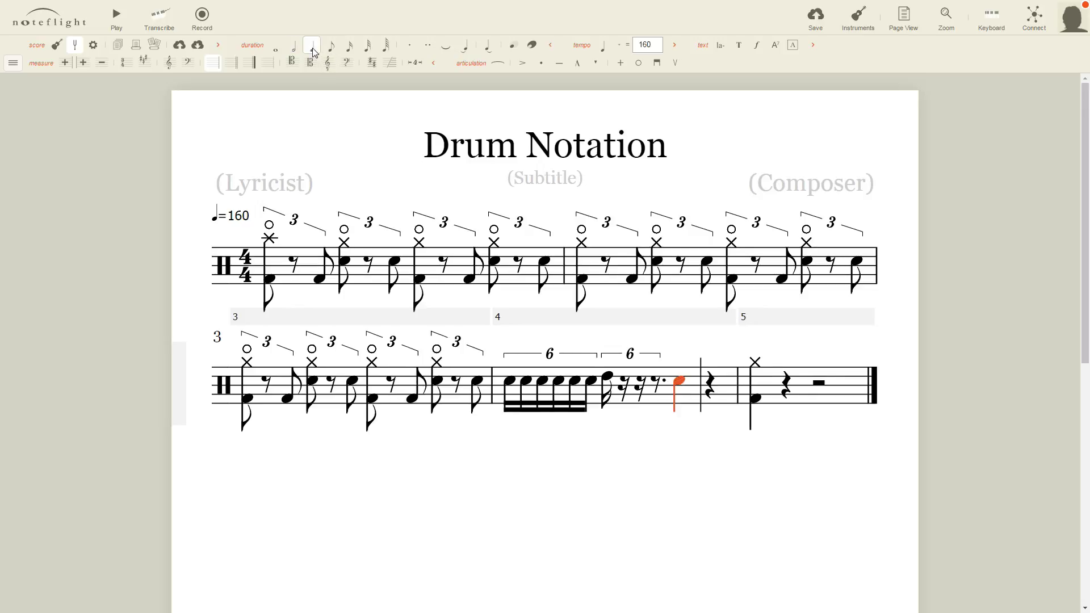
pyautogui.press('3')
# Enter a middle-line hit on beat 4 of measure 4 and turn that beat into a sextuplet.
pyautogui.click(727, 389)
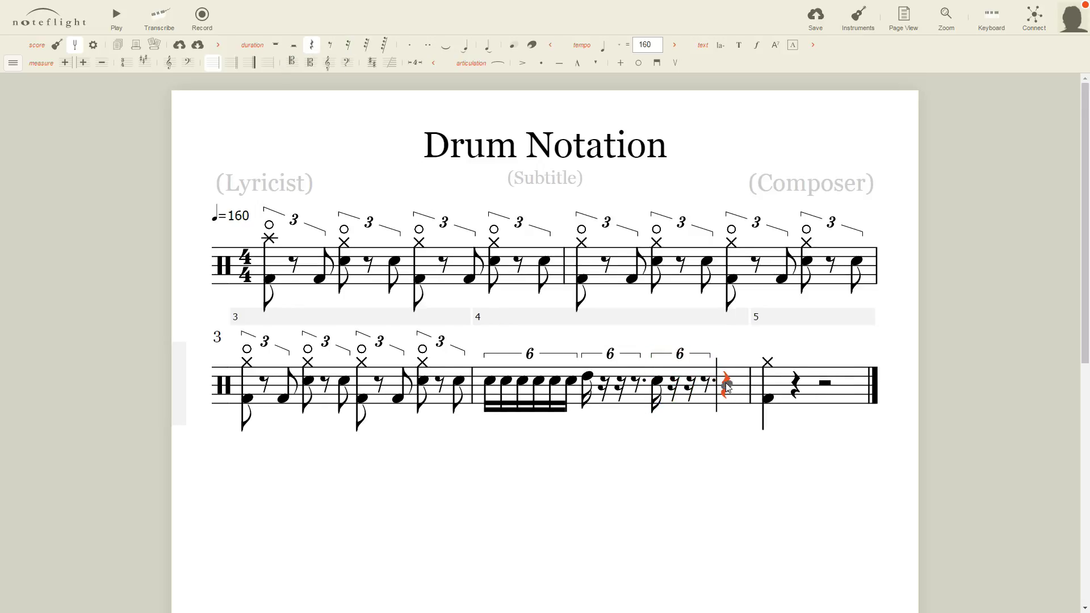
pyautogui.click(333, 65)
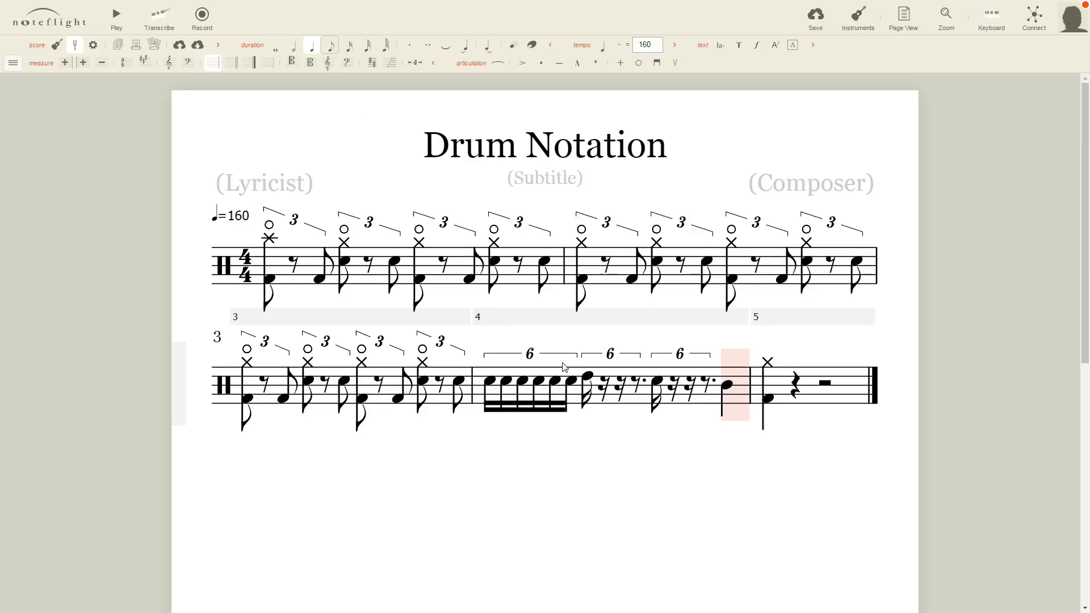
pyautogui.hotkey('ctrl', 'v')
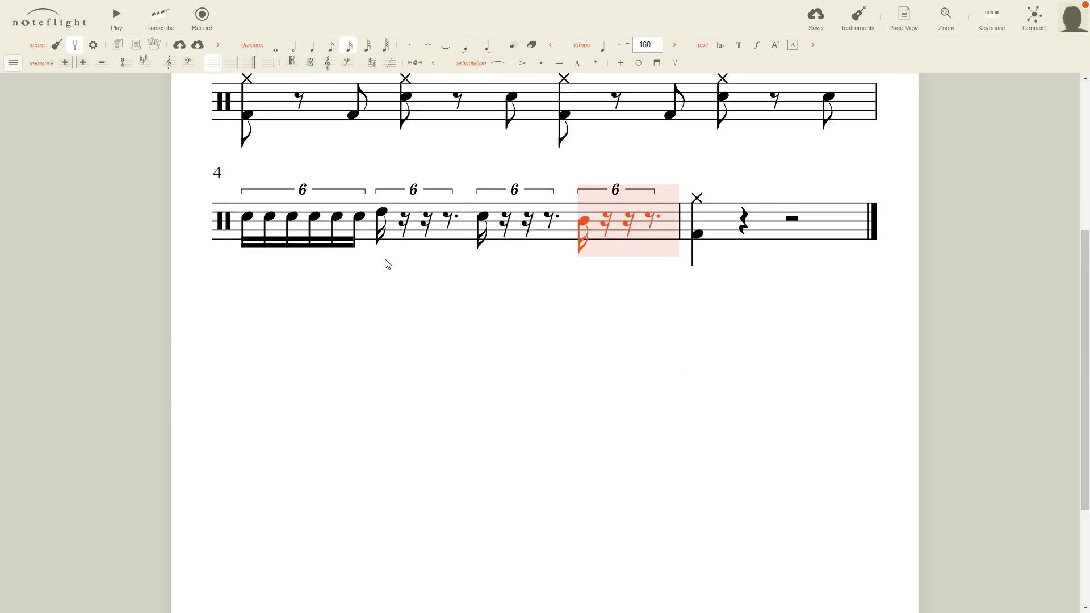
# Fill the rest of the beat 2 sextuplet in measure 4 with sixteenth-note tom hits on the fourth line.
pyautogui.click(404, 221)
pyautogui.click(404, 212)
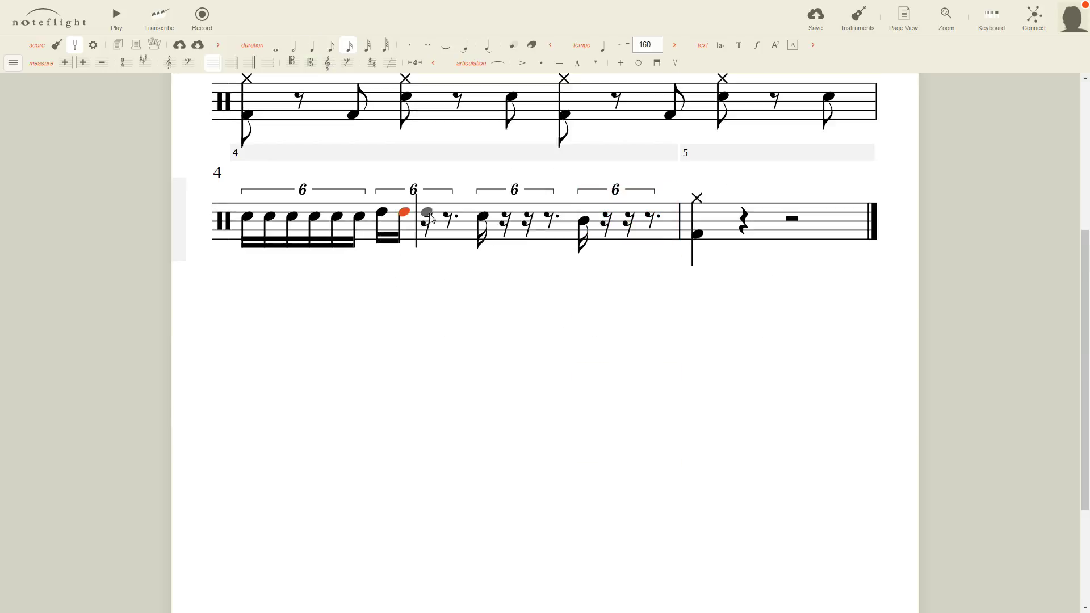
pyautogui.click(427, 212)
pyautogui.click(449, 213)
pyautogui.click(460, 212)
pyautogui.click(481, 214)
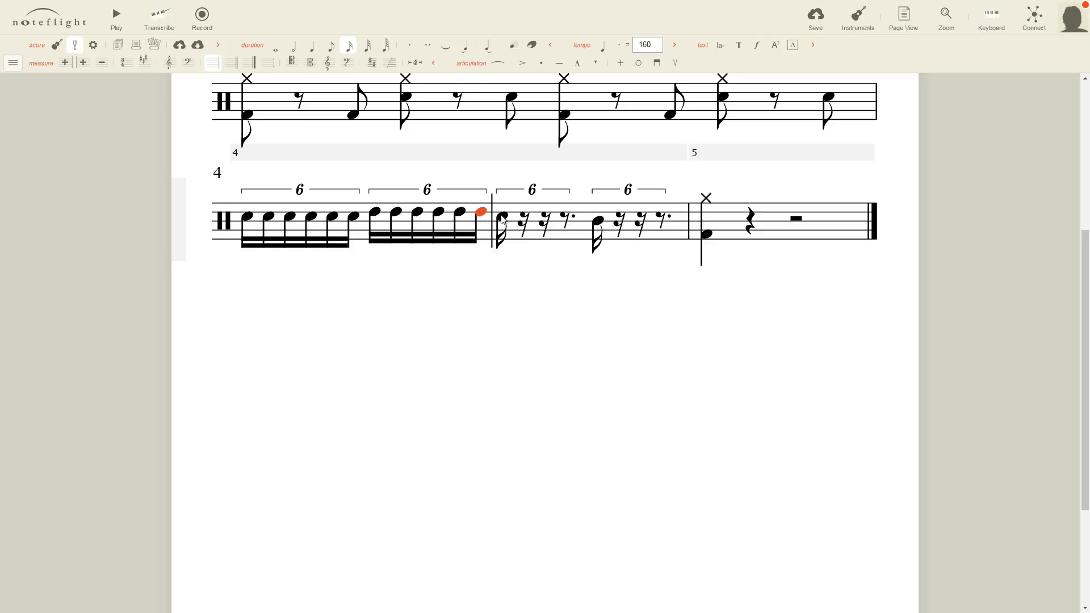
# Move the first hit of measure 4's beat 3 sextuplet to the middle line and fill the remaining five sixteenths with matching hits.
pyautogui.press('Right')
pyautogui.click(523, 224)
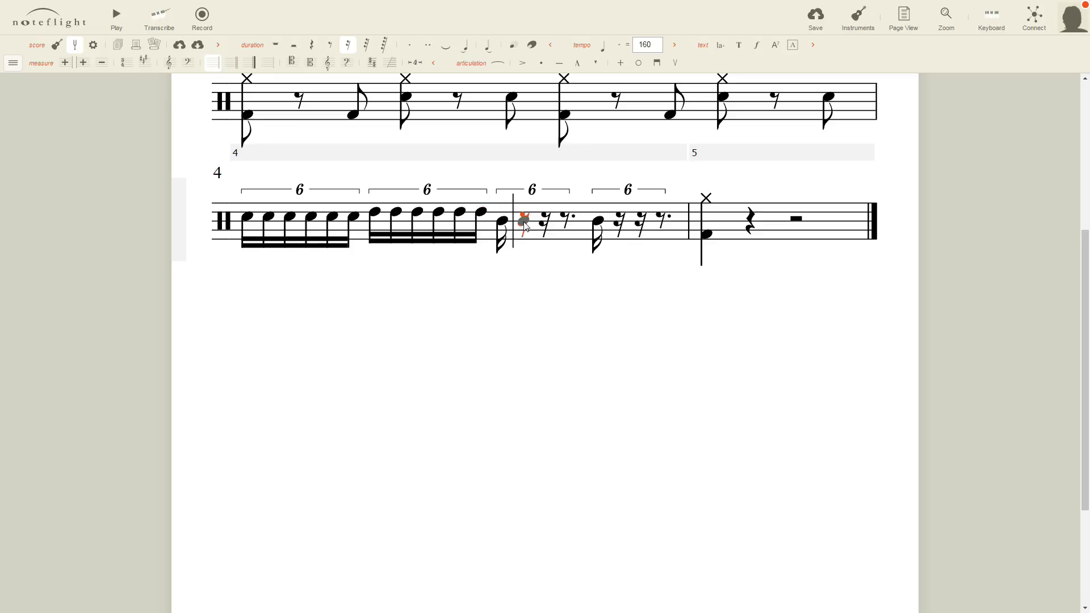
pyautogui.click(523, 222)
pyautogui.click(544, 221)
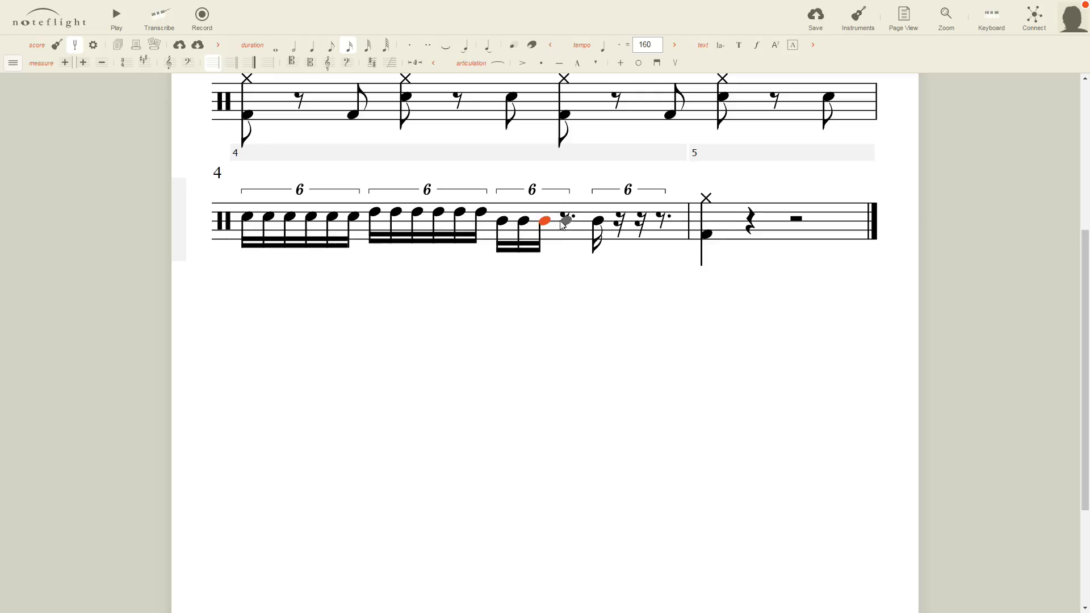
pyautogui.click(564, 221)
pyautogui.click(570, 222)
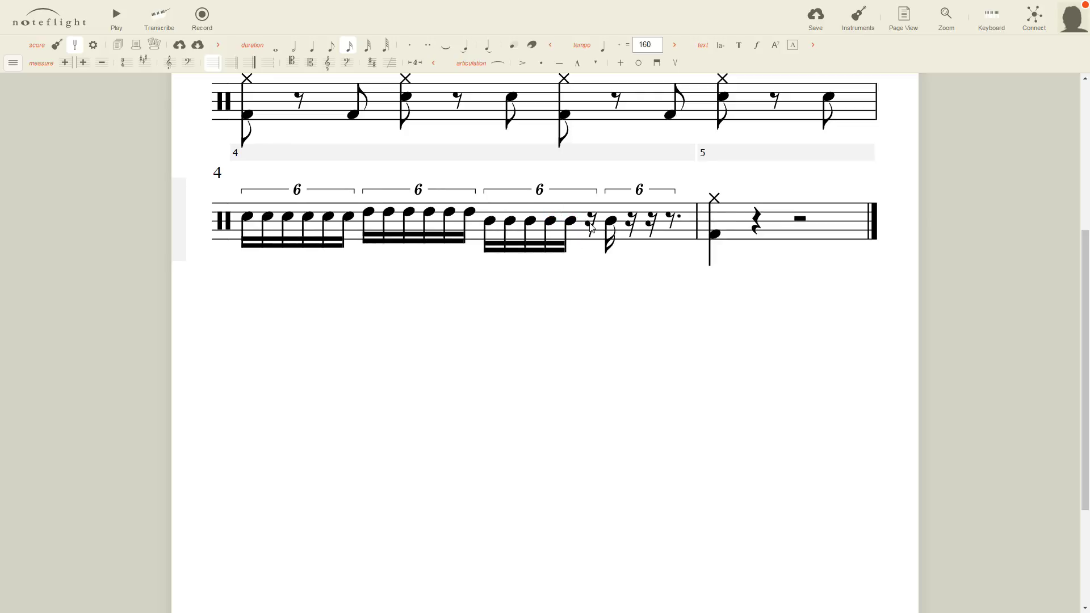
pyautogui.click(590, 227)
# Move the first hit of measure 4's beat 4 sextuplet to the second line and fill the remaining five sixteenths on that line.
pyautogui.click(613, 229)
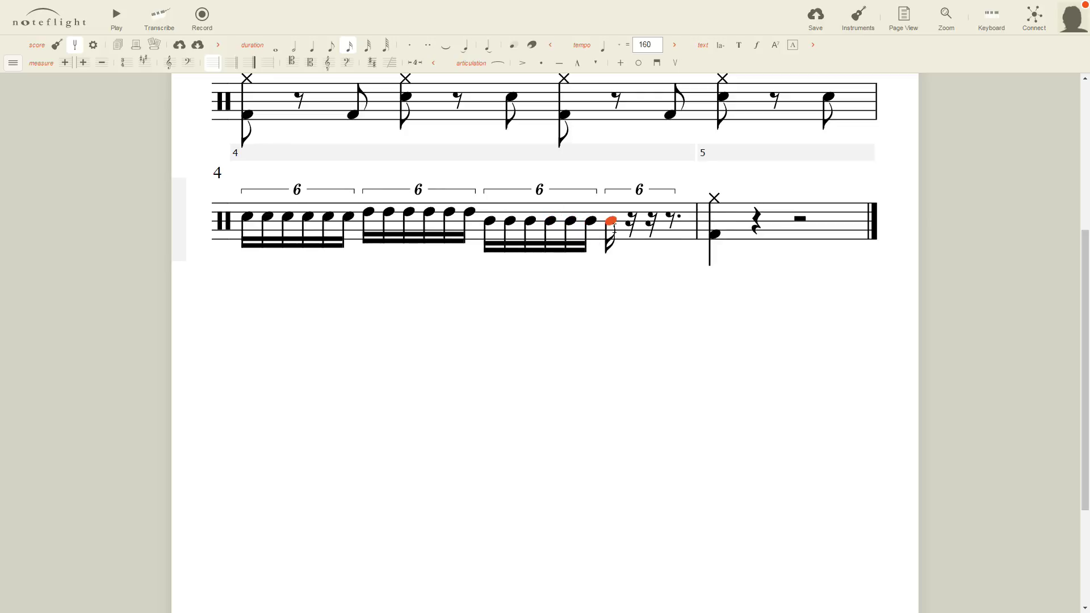
pyautogui.click(633, 227)
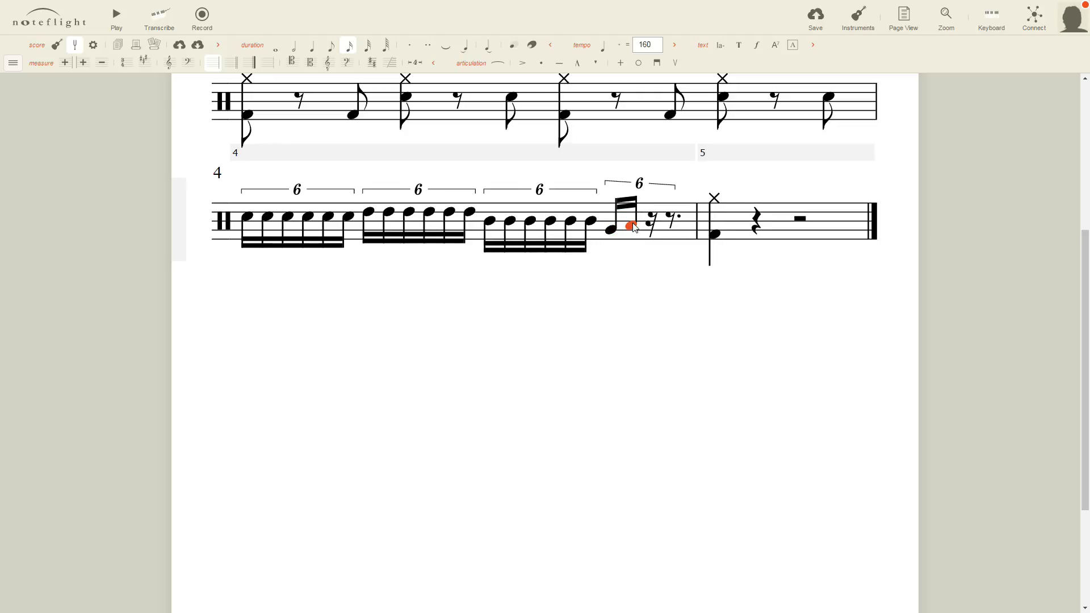
pyautogui.click(652, 230)
pyautogui.click(671, 229)
pyautogui.click(671, 229)
pyautogui.click(689, 230)
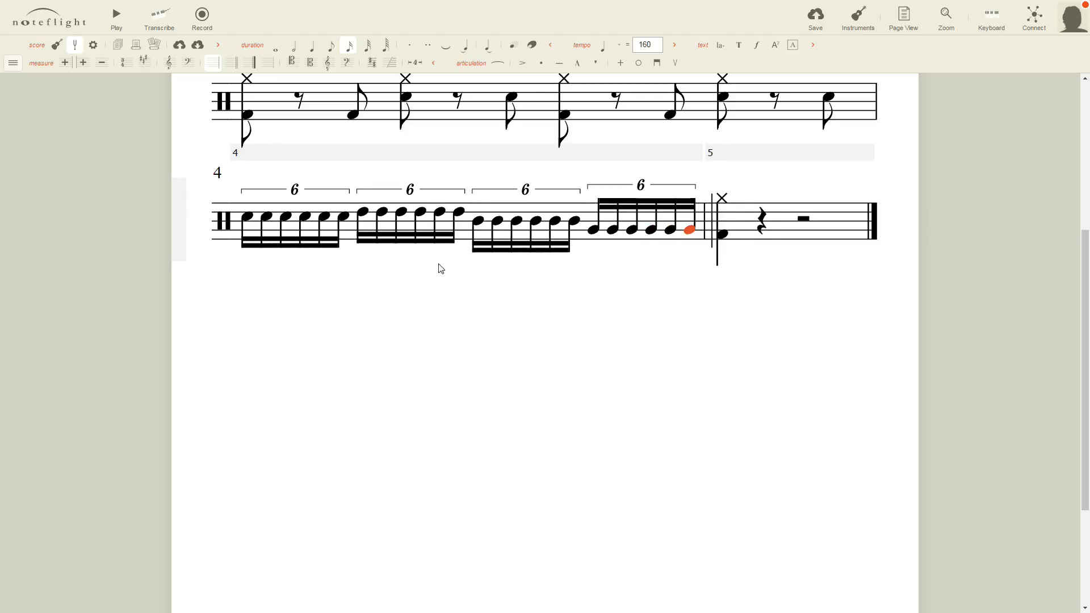
# Set the tempo of the whole score to 120 and play the score back.
pyautogui.scroll(5, 315, 261)
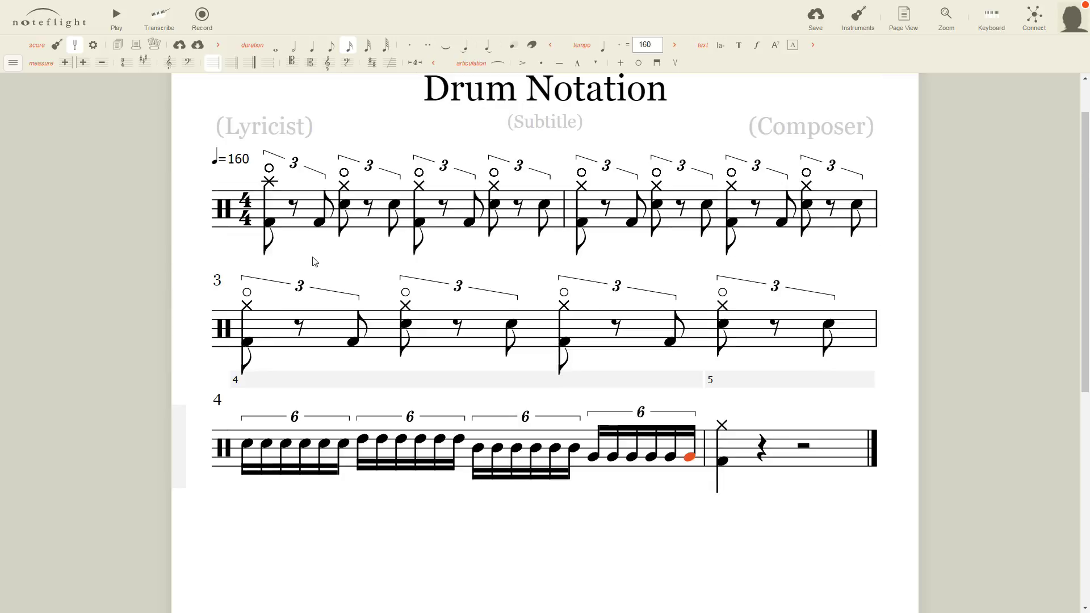
pyautogui.click(116, 23)
pyautogui.moveTo(362, 233); pyautogui.dragTo(729, 459)
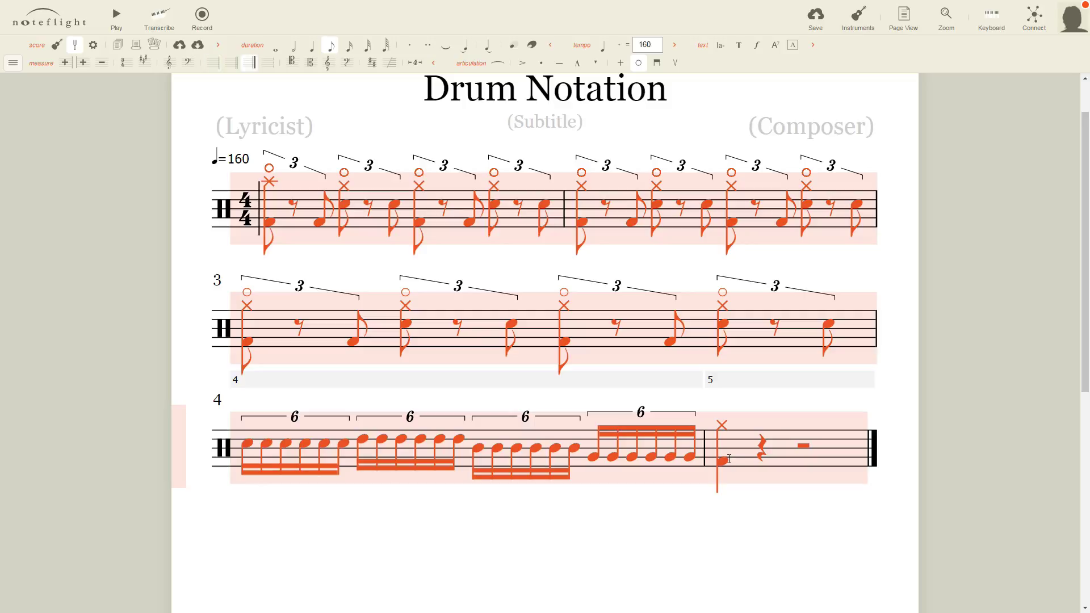
pyautogui.click(655, 48)
pyautogui.scroll(1, 448, 122)
pyautogui.click(325, 151)
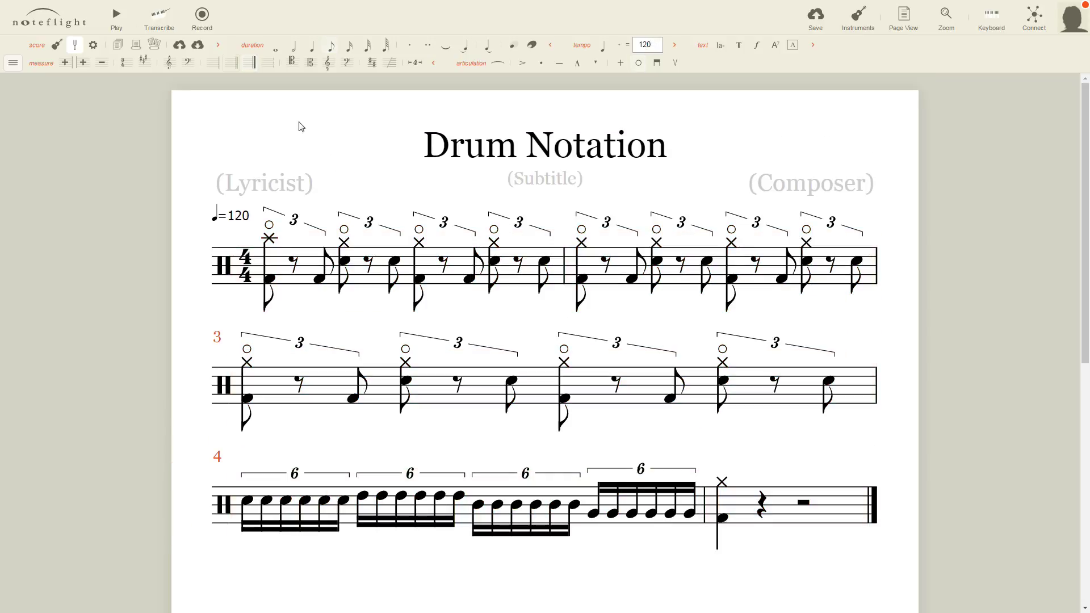
pyautogui.click(117, 17)
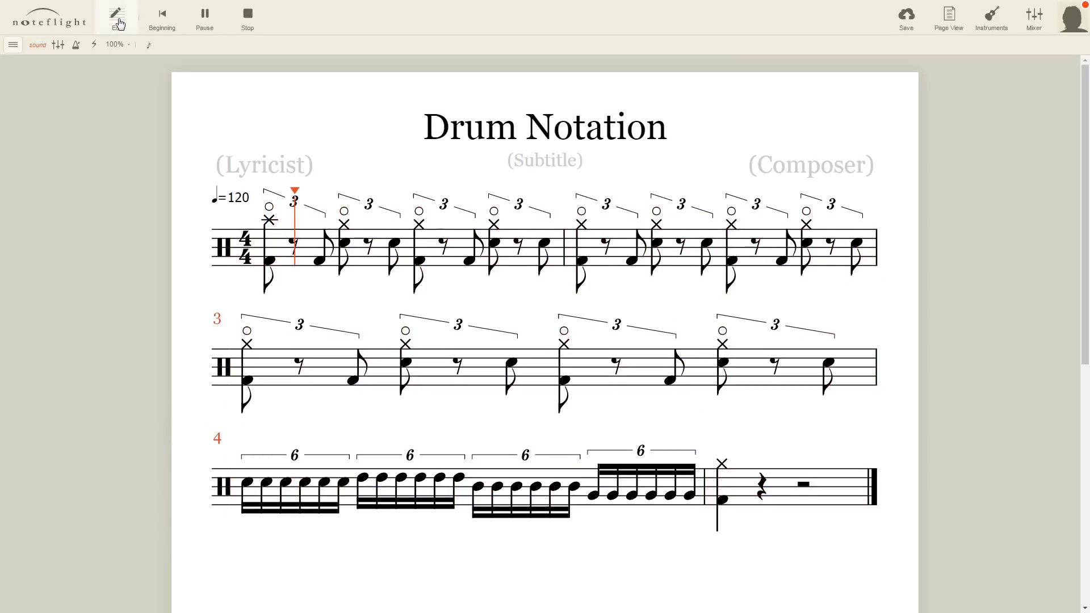